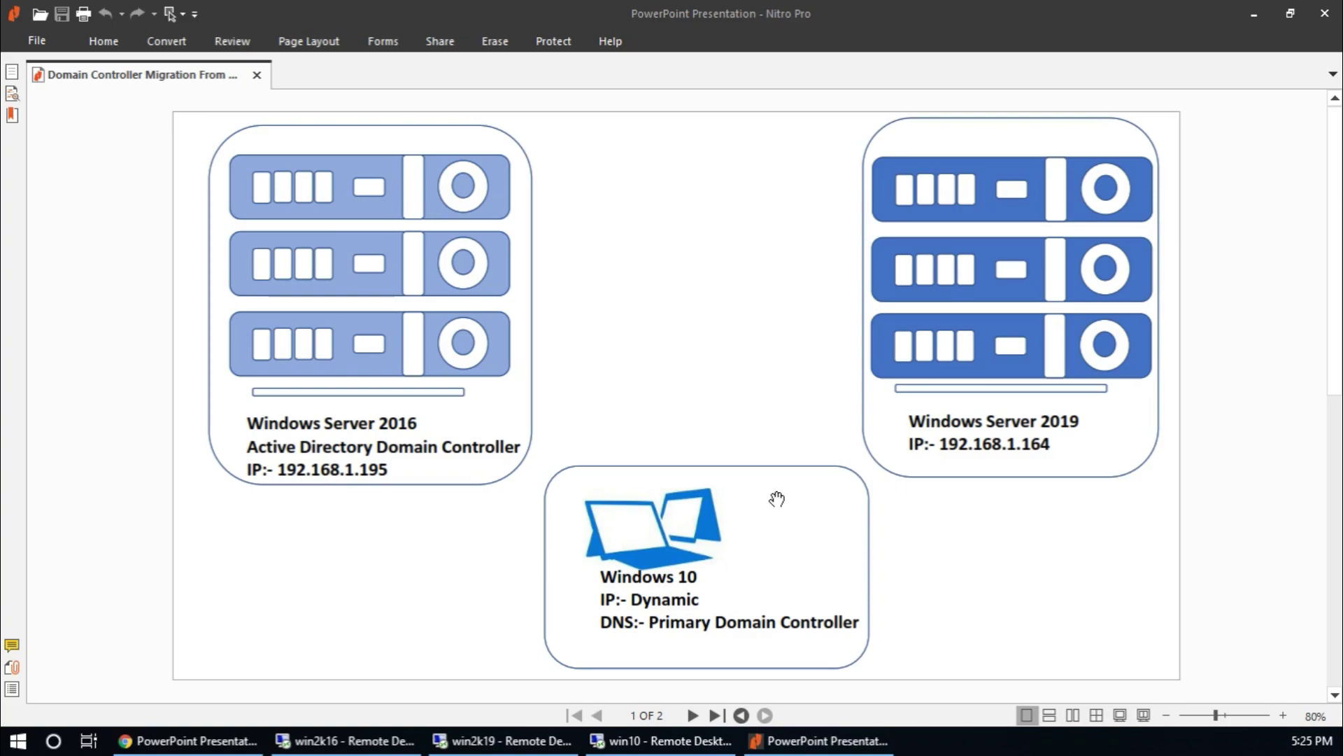
- Switch to the win2k16 remote session and inspect the Computers and Domain Controllers containers of demo.net in Active Directory Users and Computers
scroll(769, 488, "down", 1)
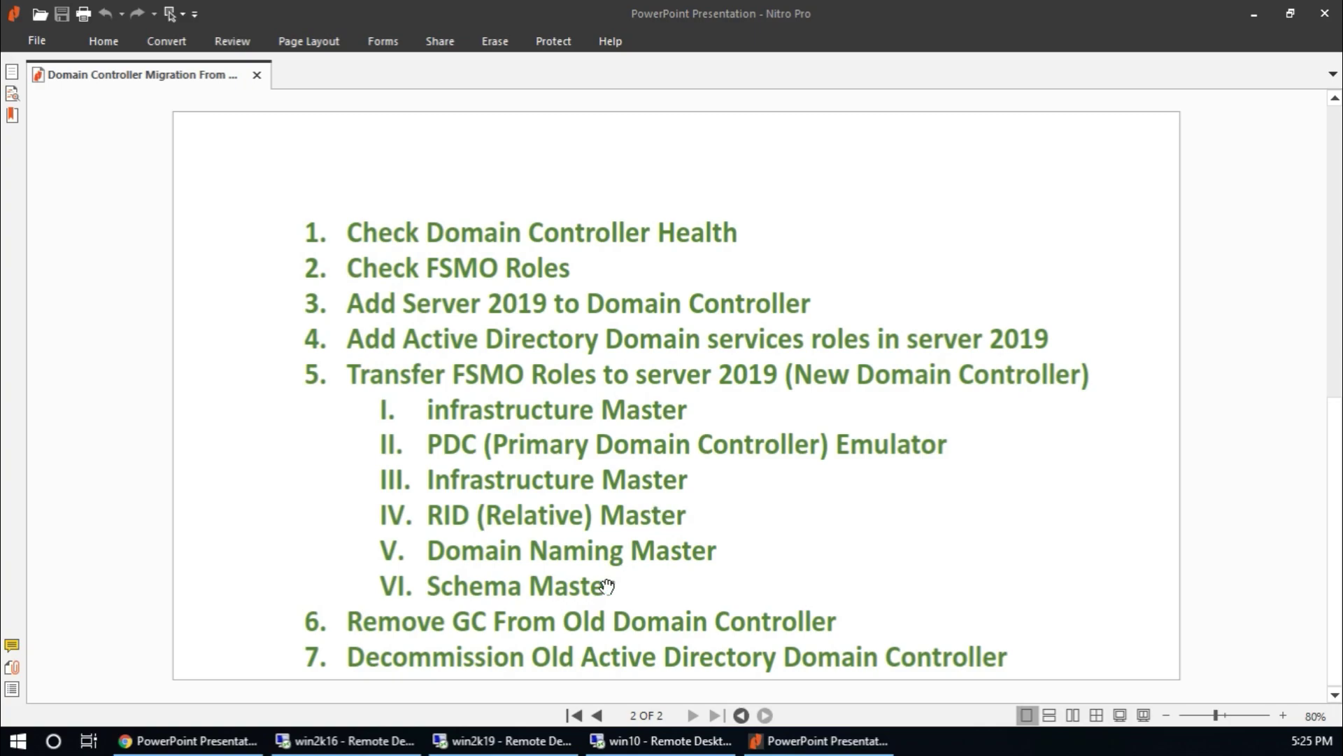
left_click(354, 743)
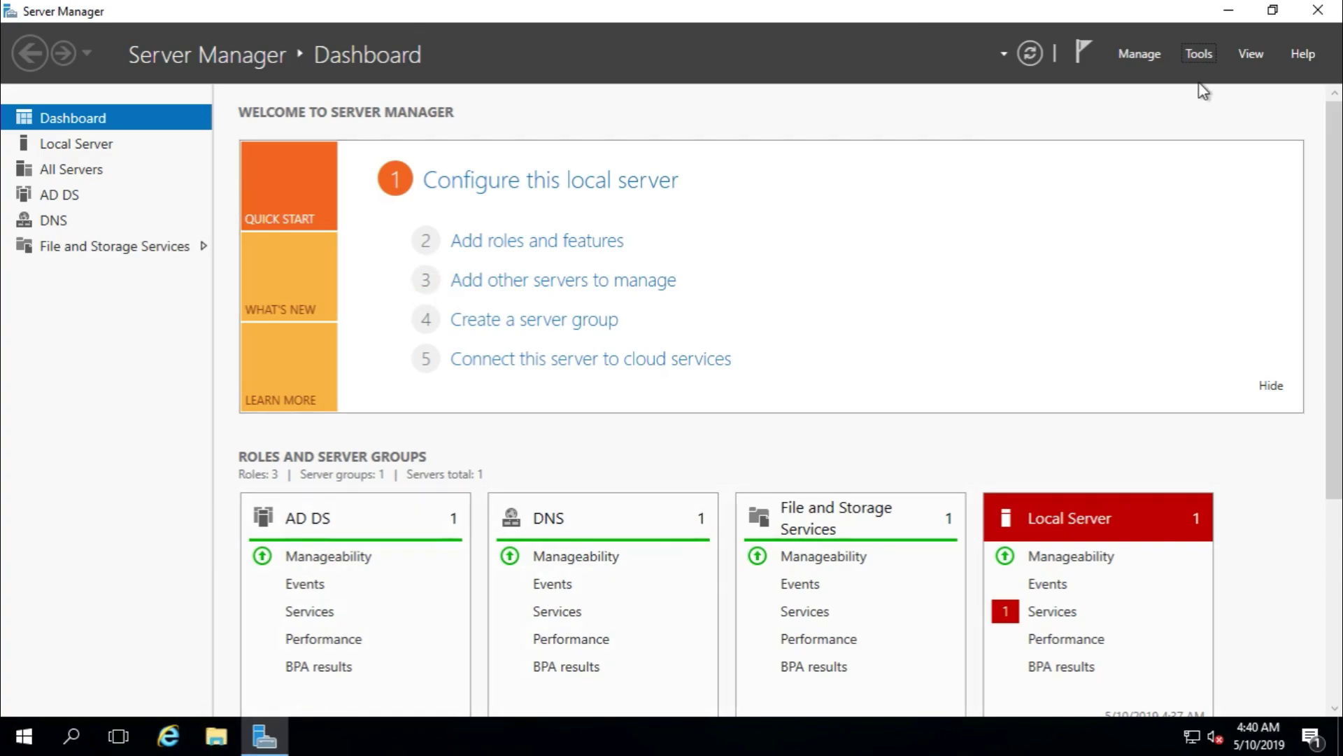
left_click(1199, 54)
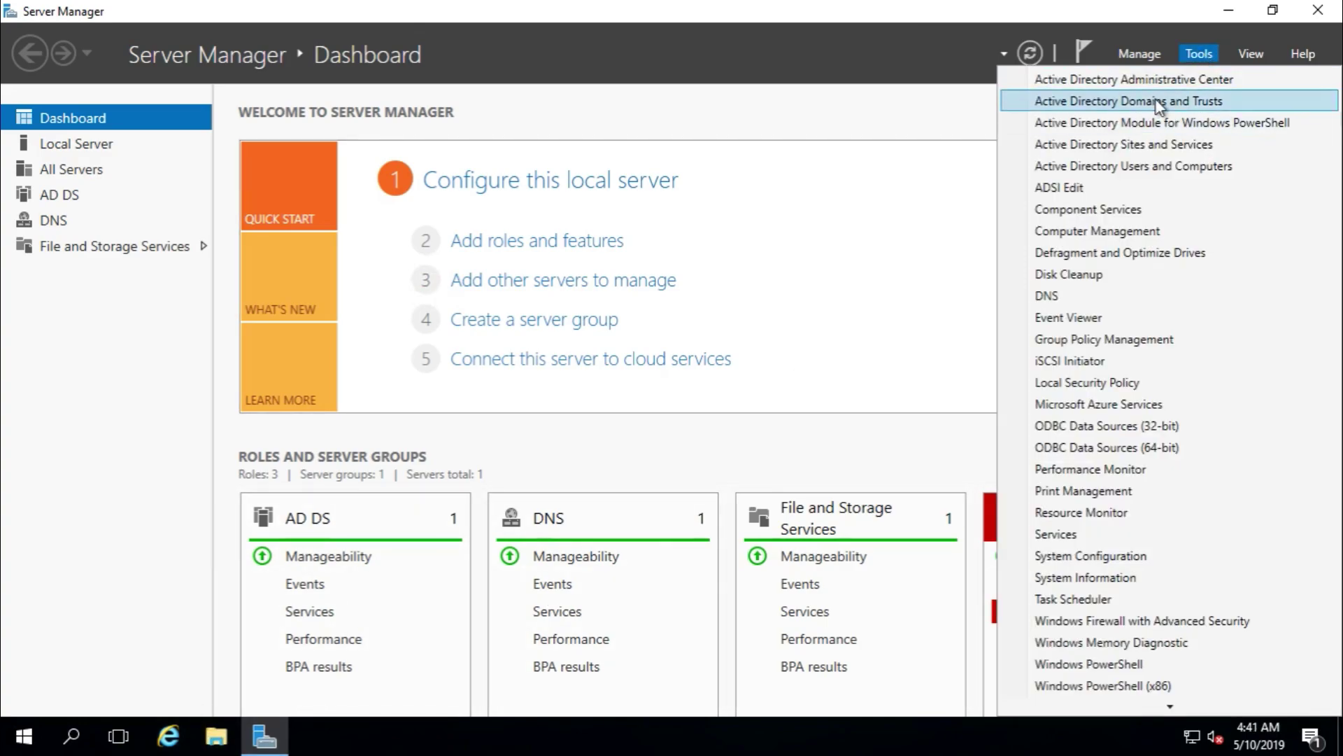
left_click(1152, 177)
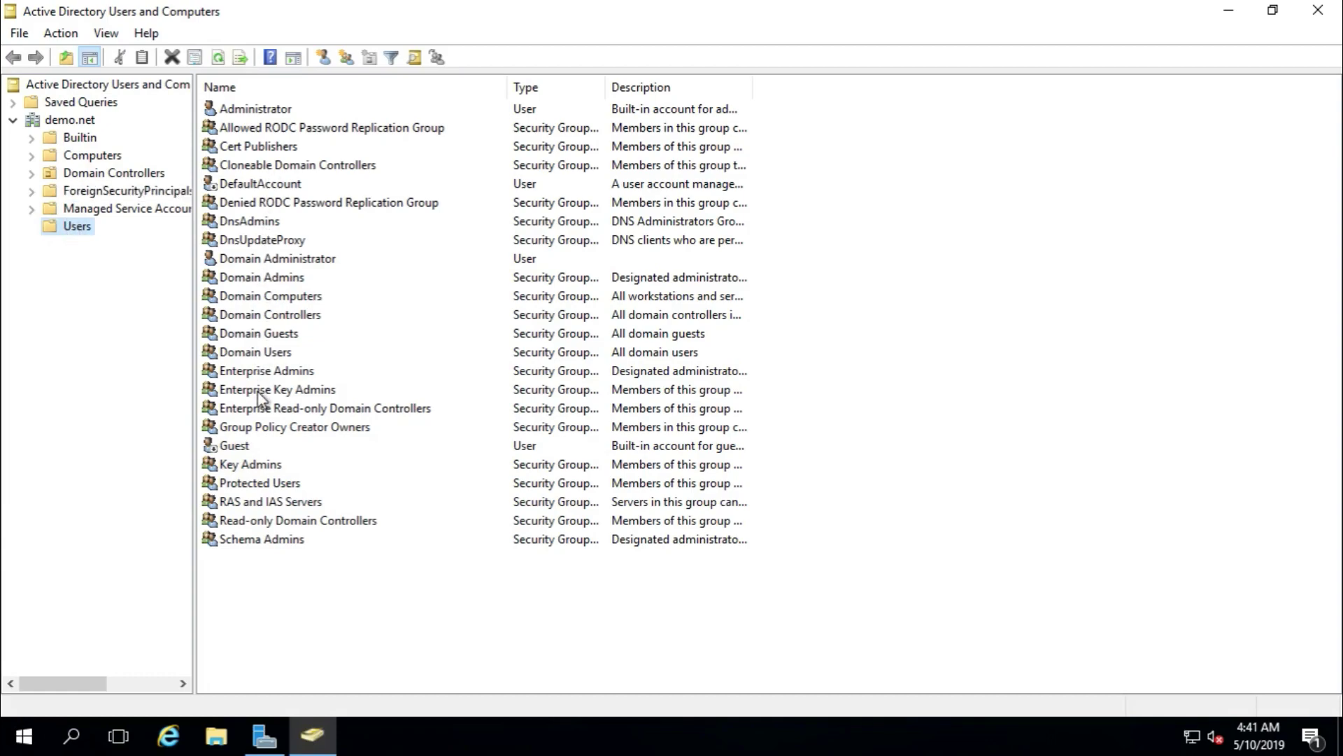
left_click(112, 155)
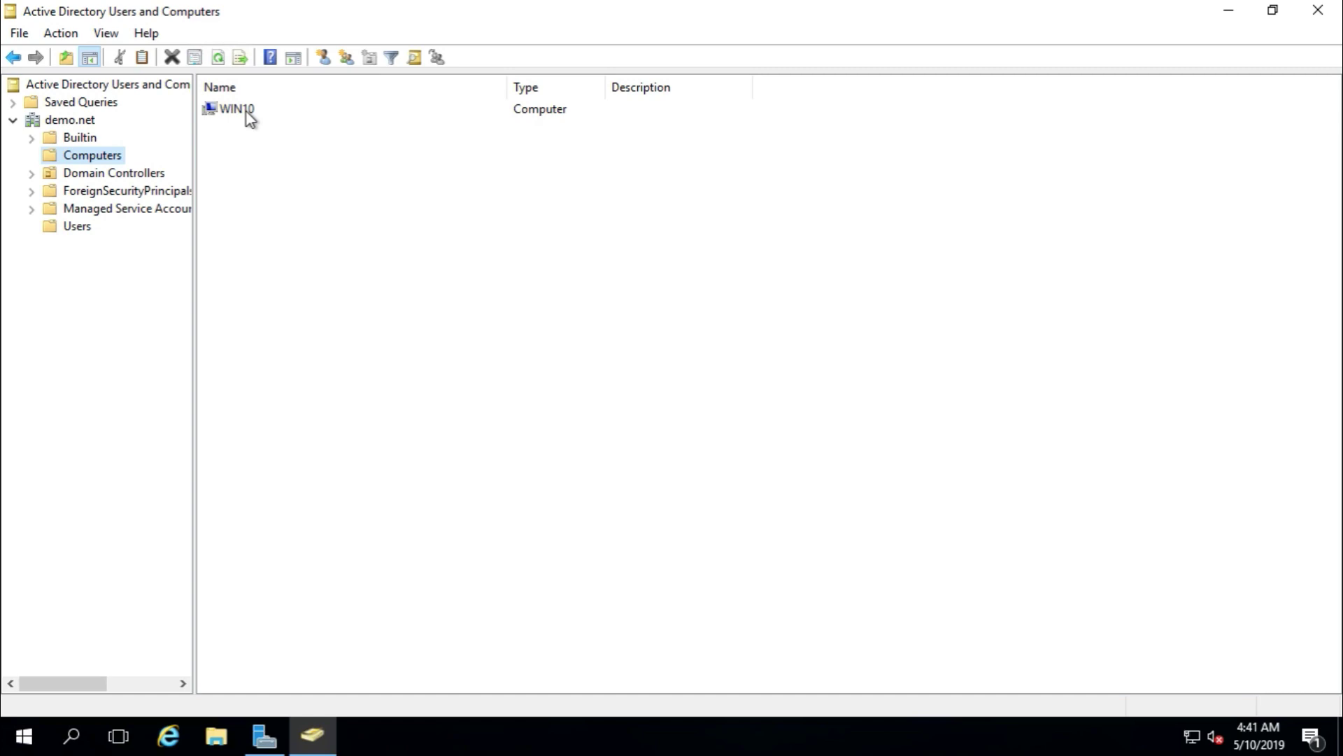
left_click(161, 175)
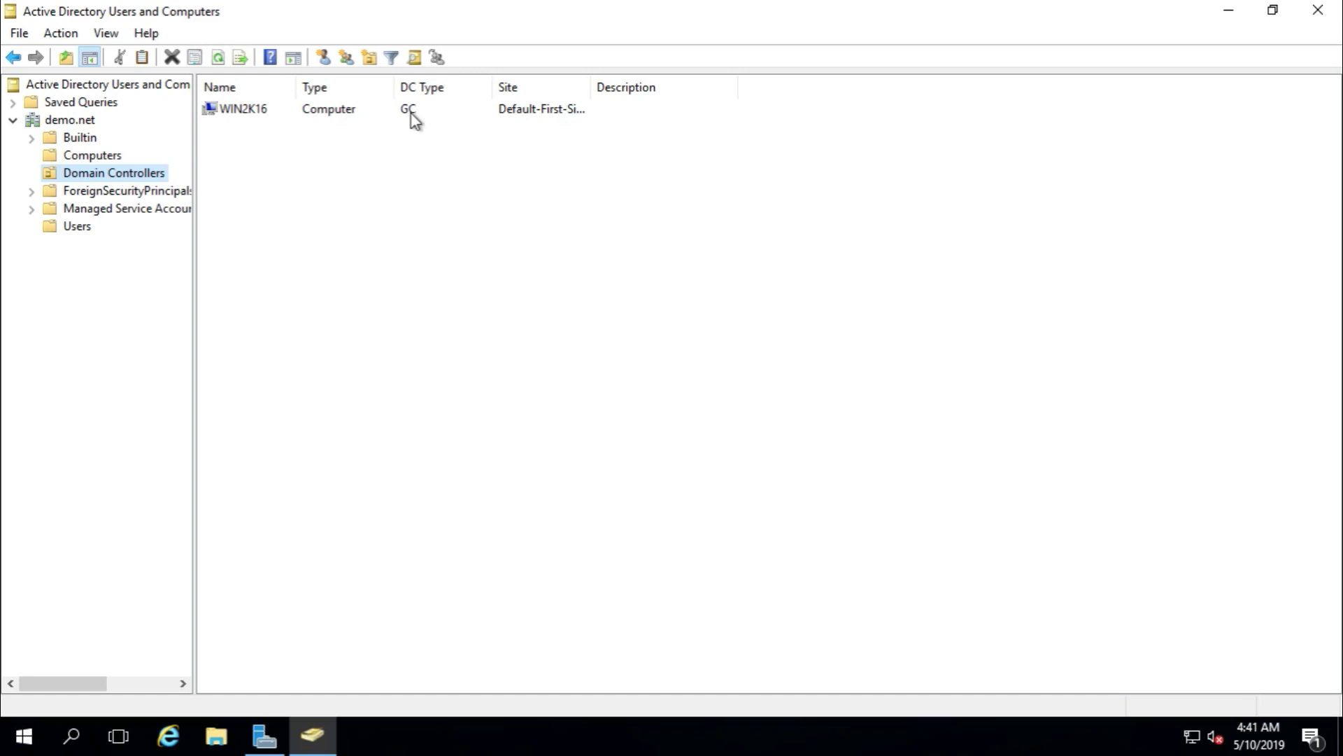
- View the desktop of the Windows 10 client in the win10 remote session and return to the migration checklist
mouse_move(749, 3)
mouse_move(673, 743)
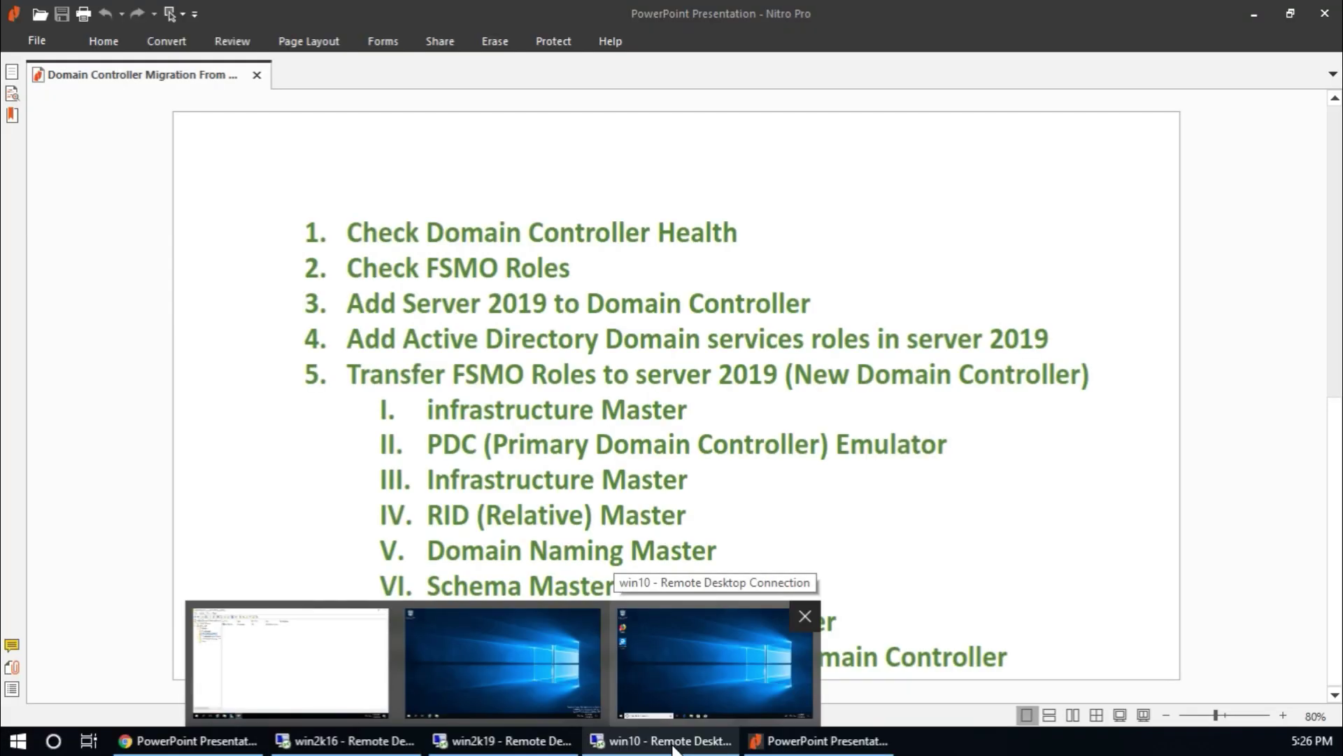
left_click(673, 743)
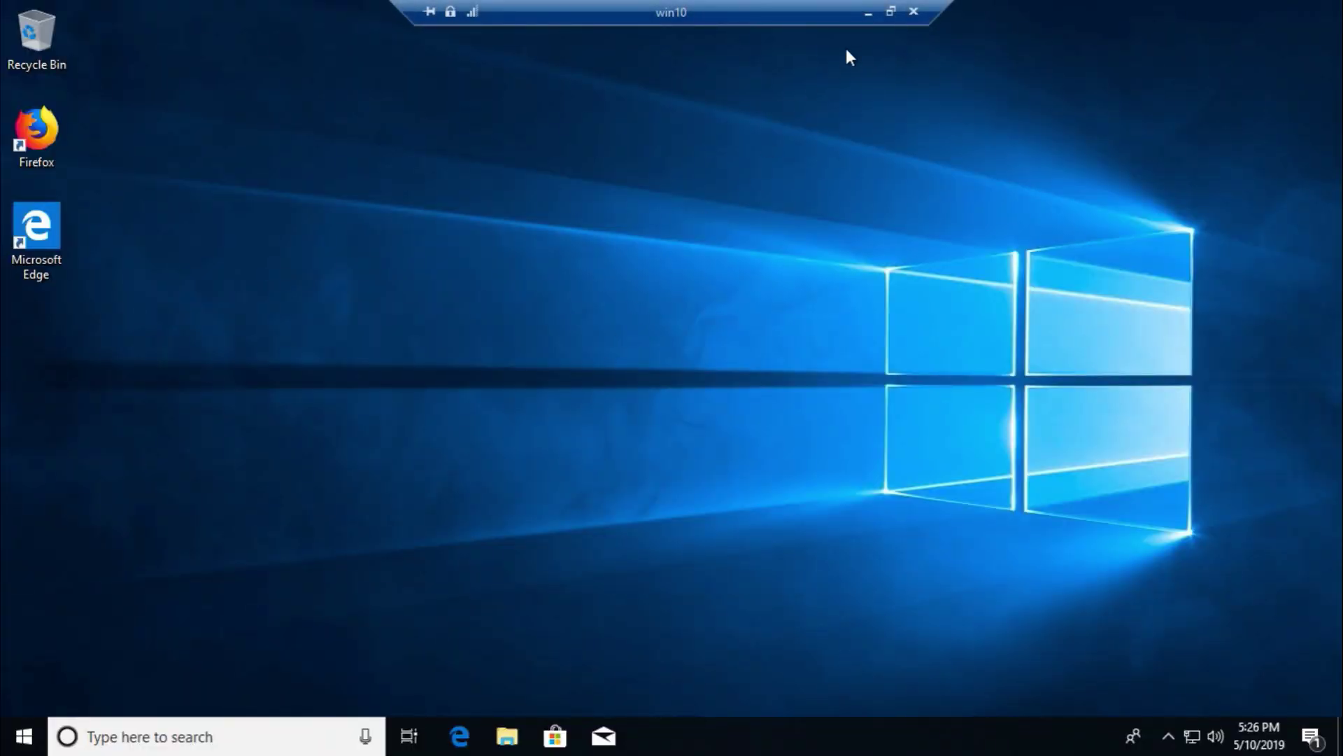
left_click(866, 14)
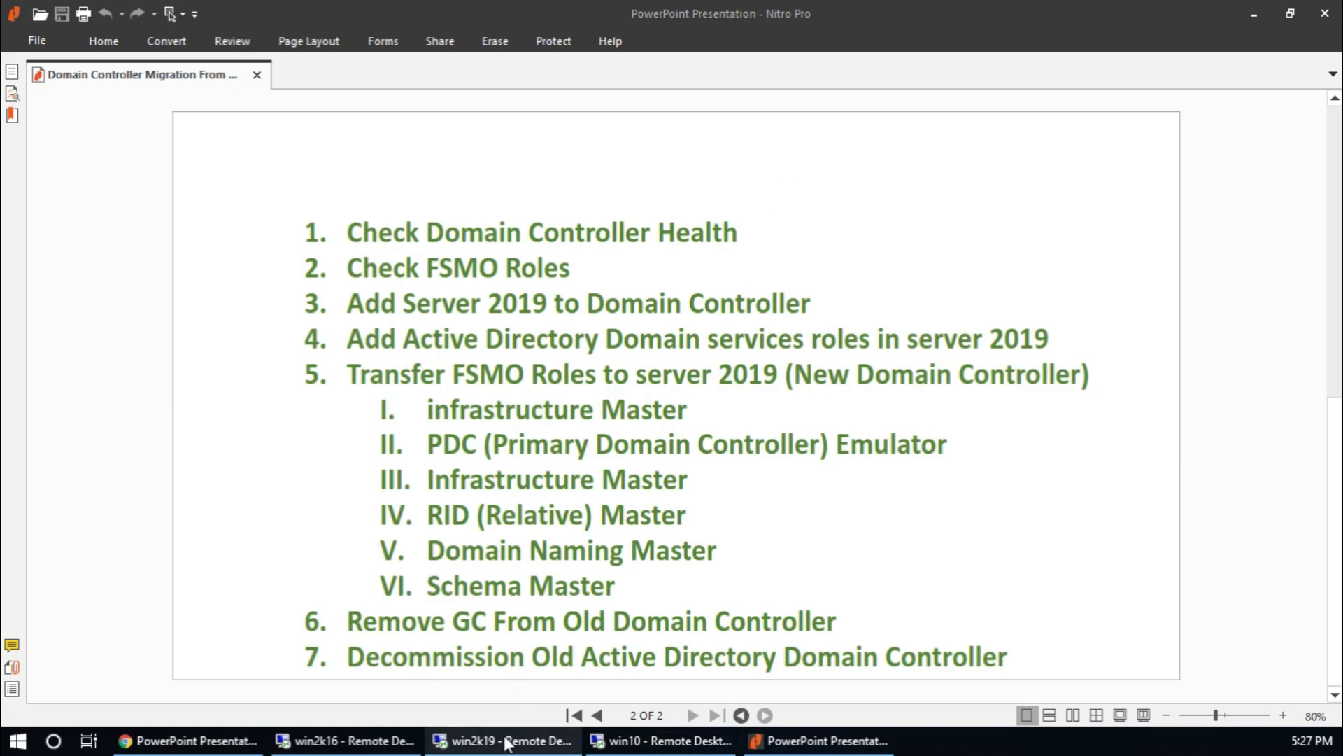
- Switch to the win2k19 remote session and open the system properties of This PC
mouse_move(510, 746)
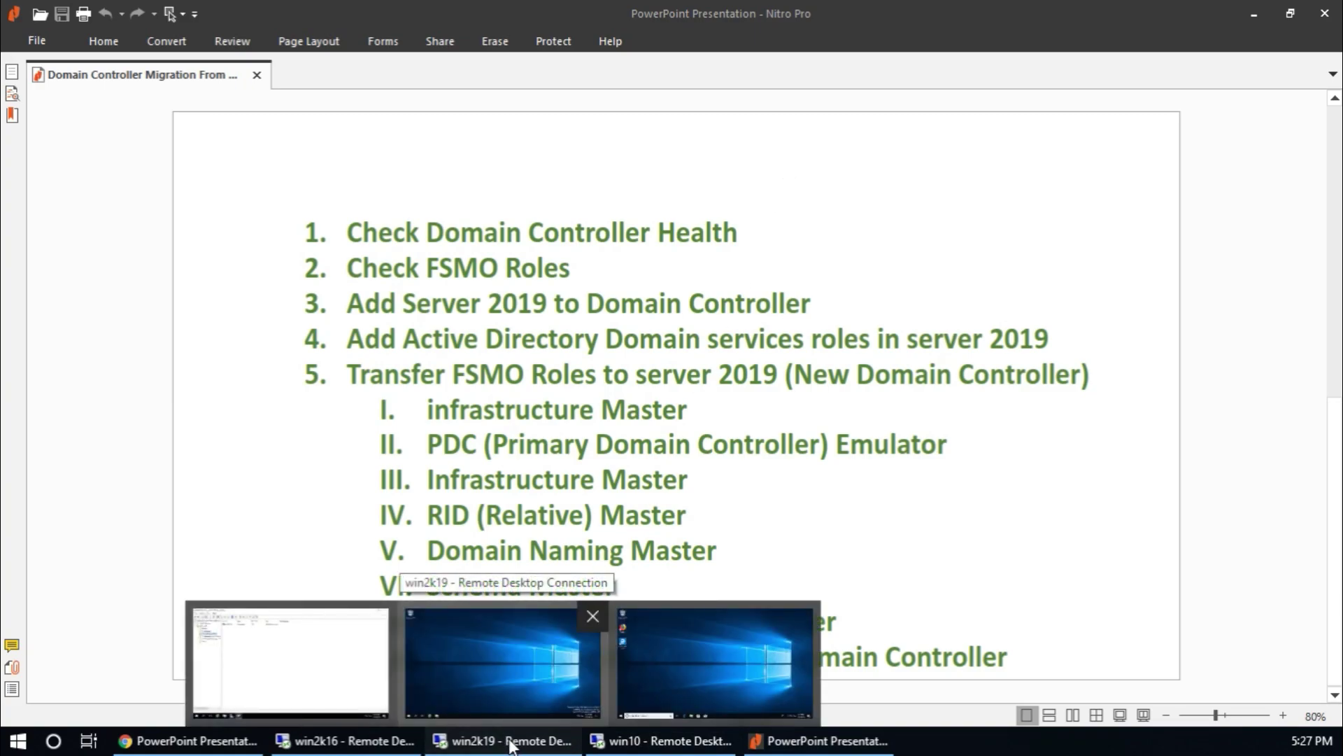
left_click(510, 743)
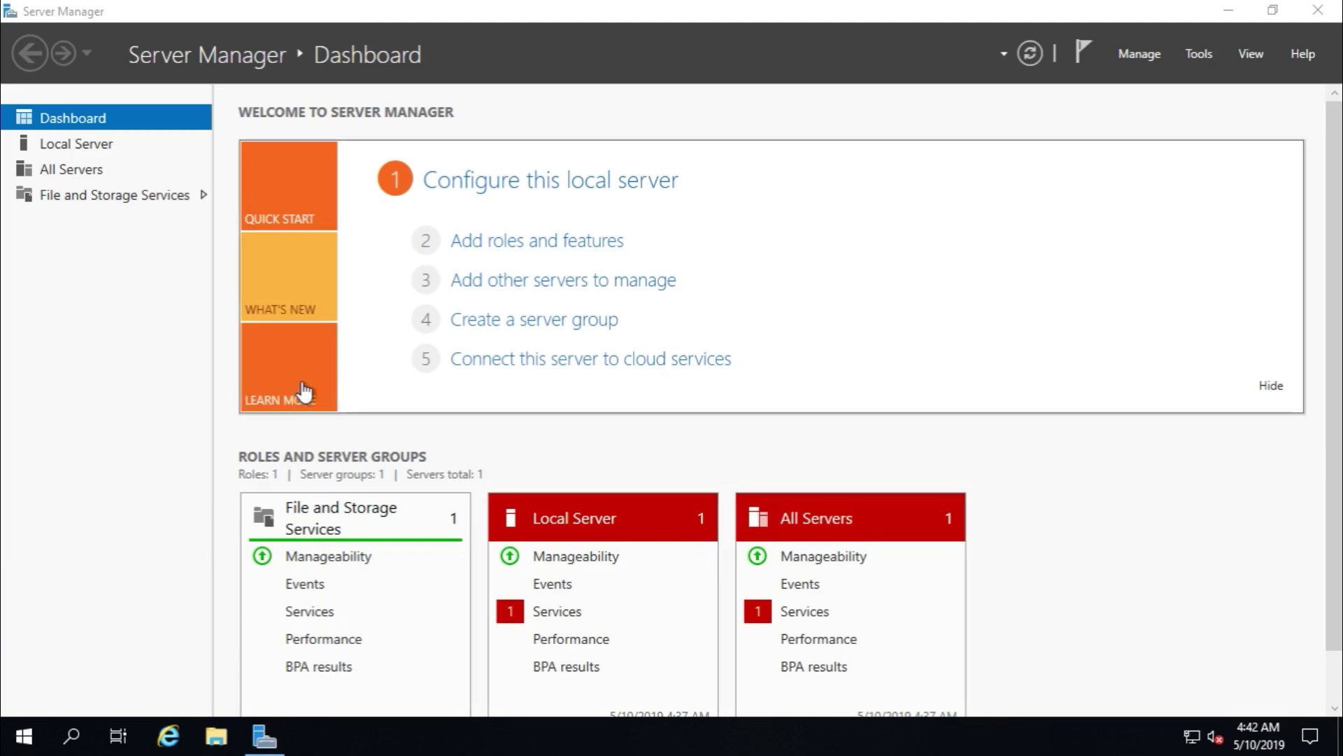
key("super+e")
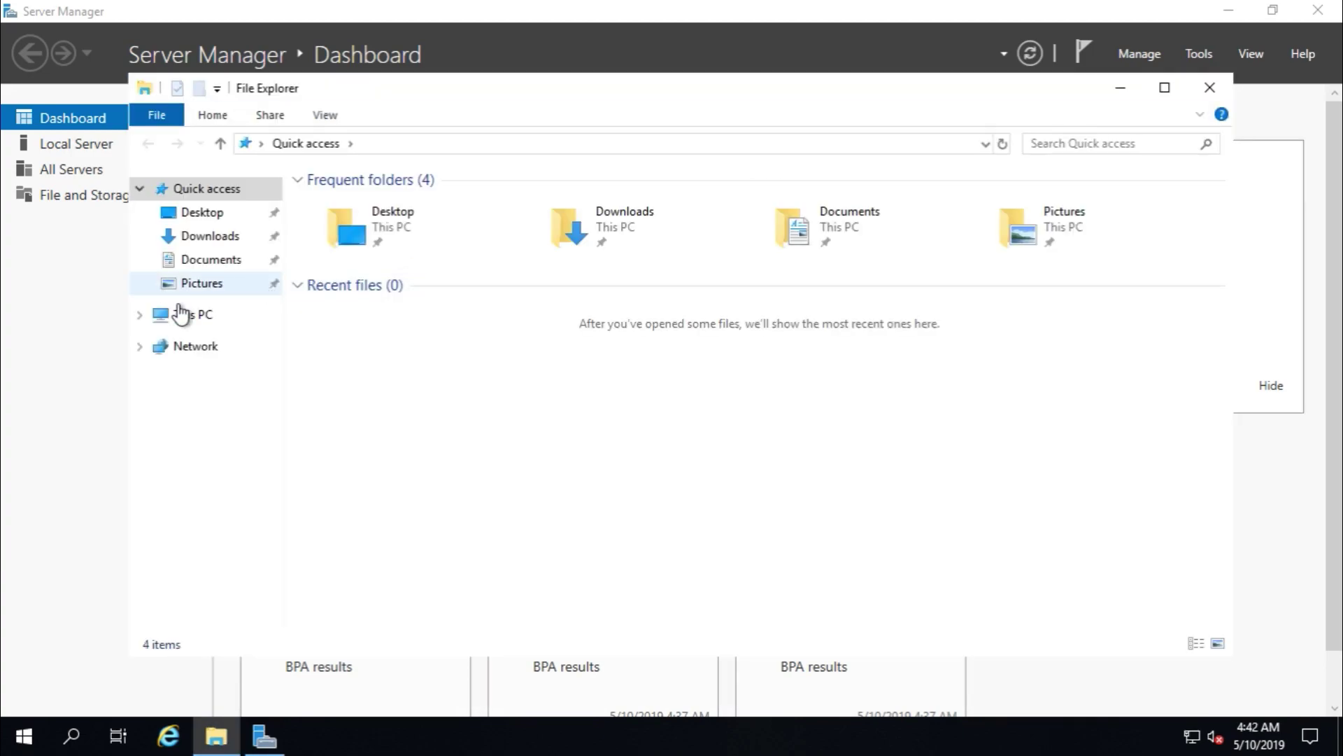
right_click(184, 314)
left_click(244, 566)
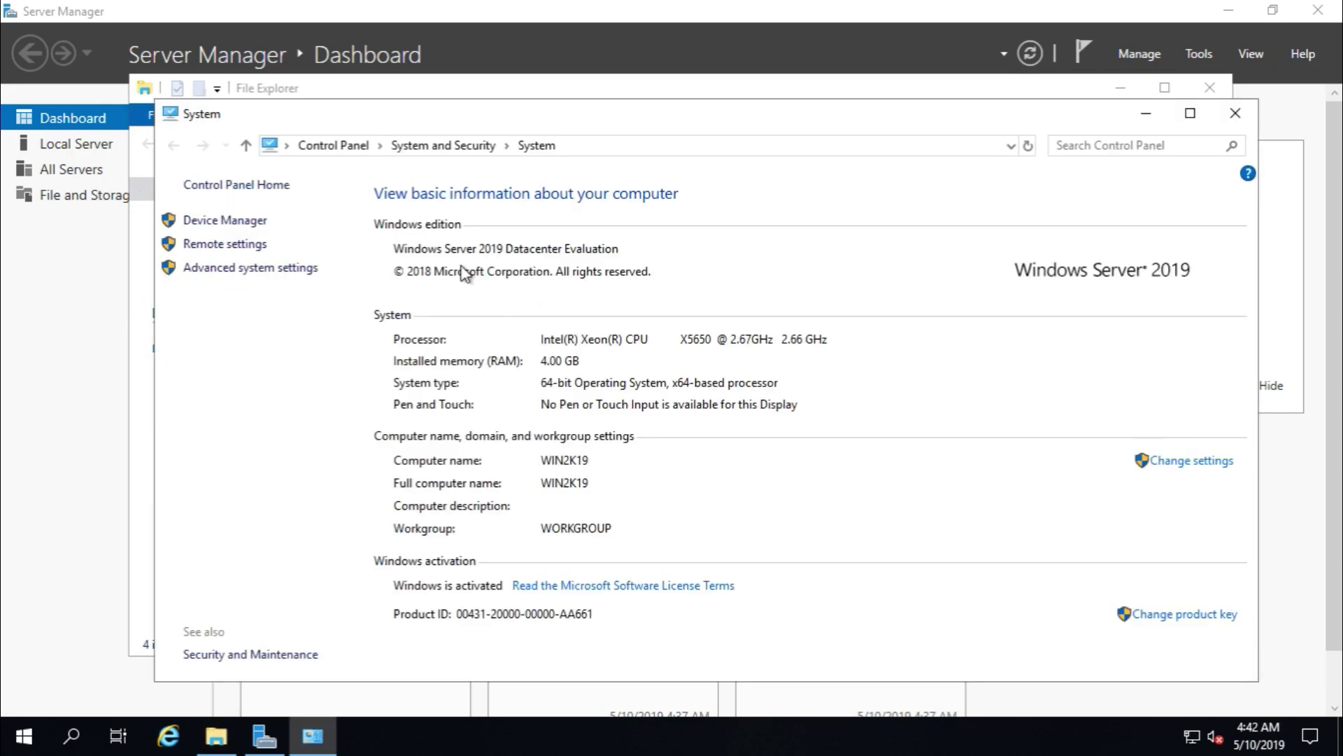
- Switch to the win2k16 remote session, view the system properties of This PC, and return to the checklist
mouse_move(934, 35)
left_click(870, 12)
left_click(294, 743)
left_click(217, 740)
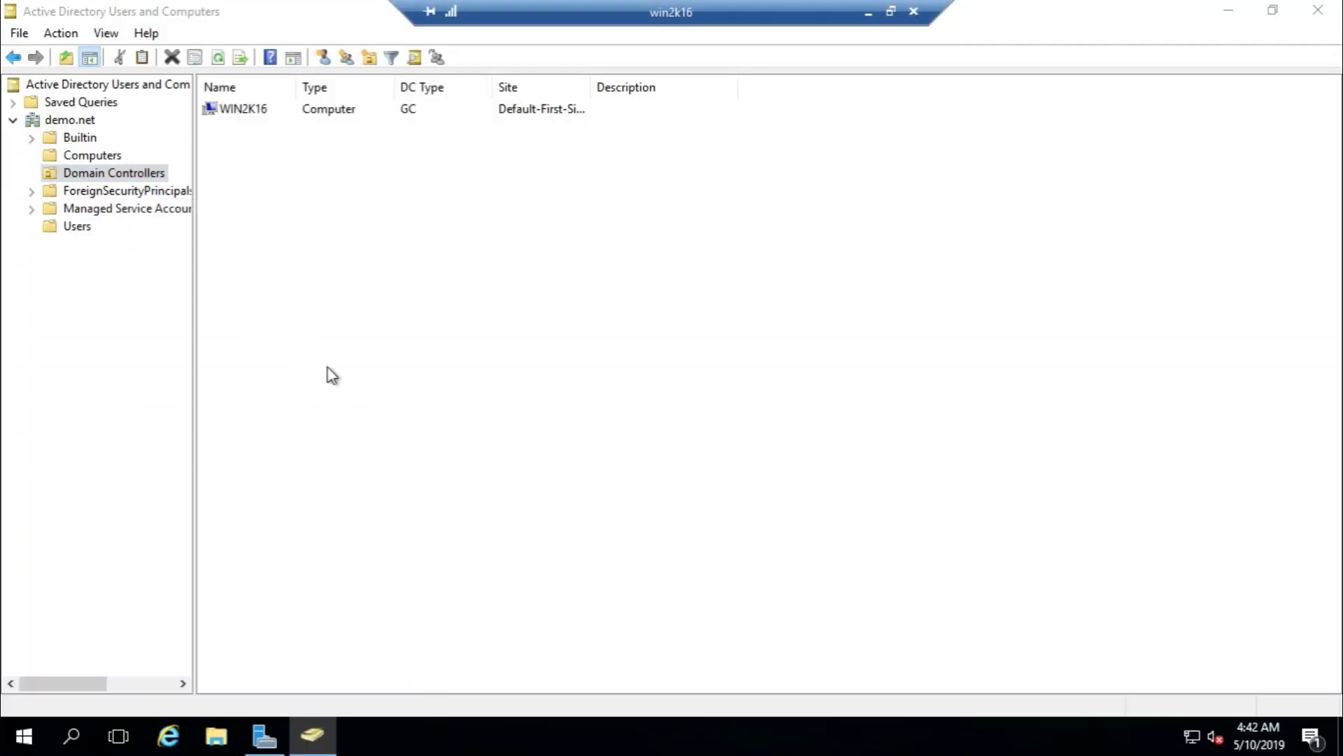
right_click(179, 317)
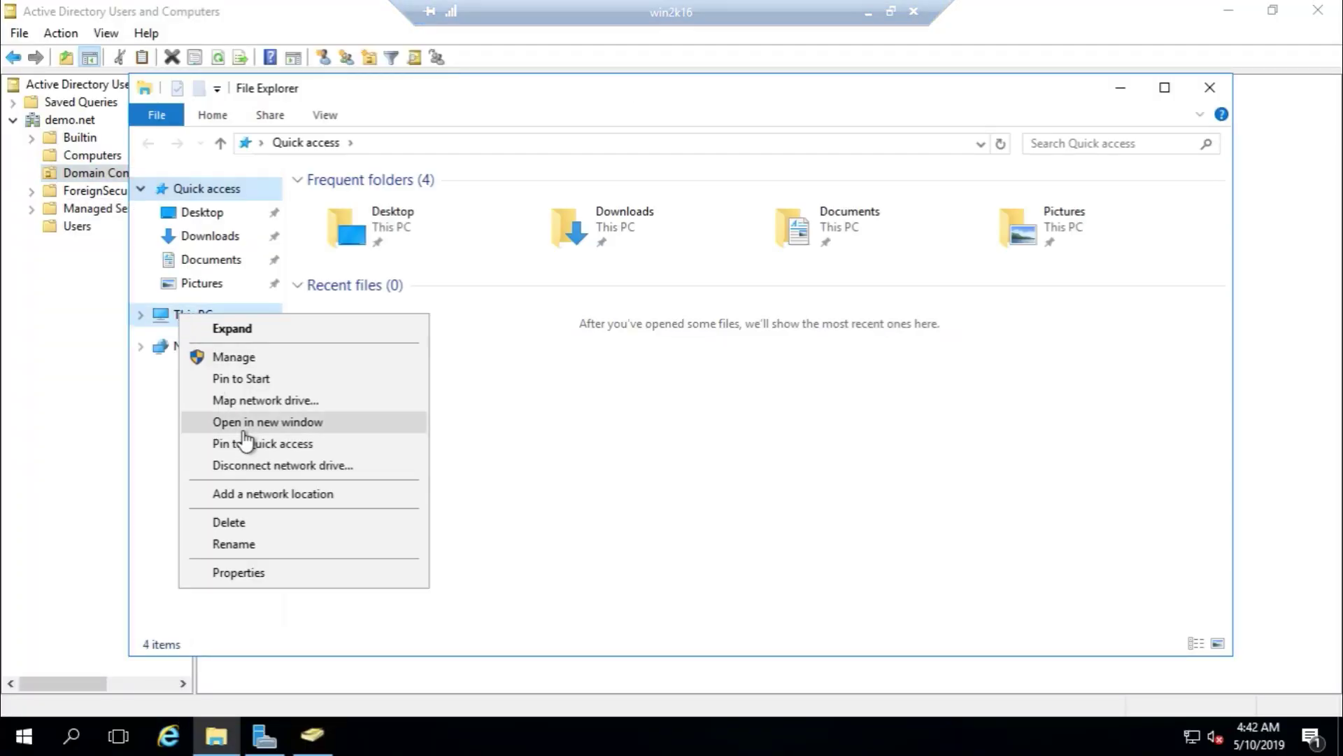
left_click(251, 569)
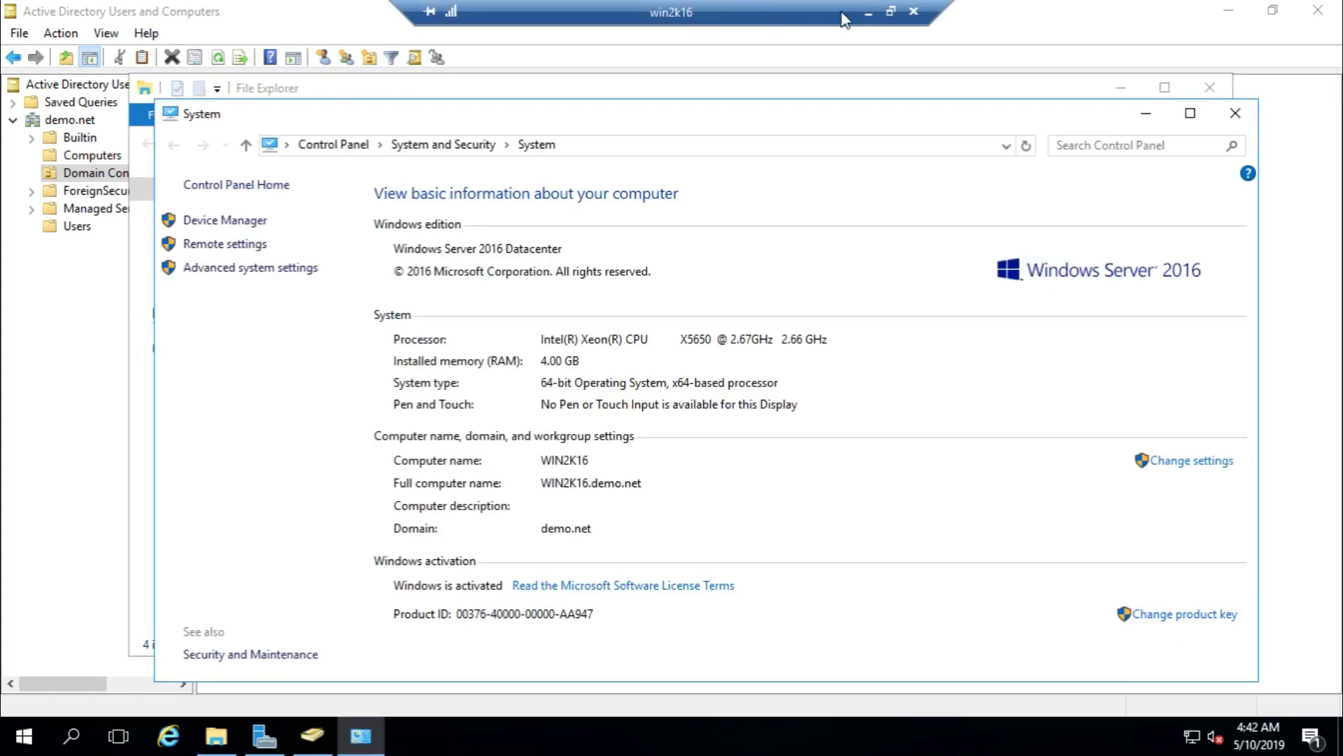
left_click(868, 7)
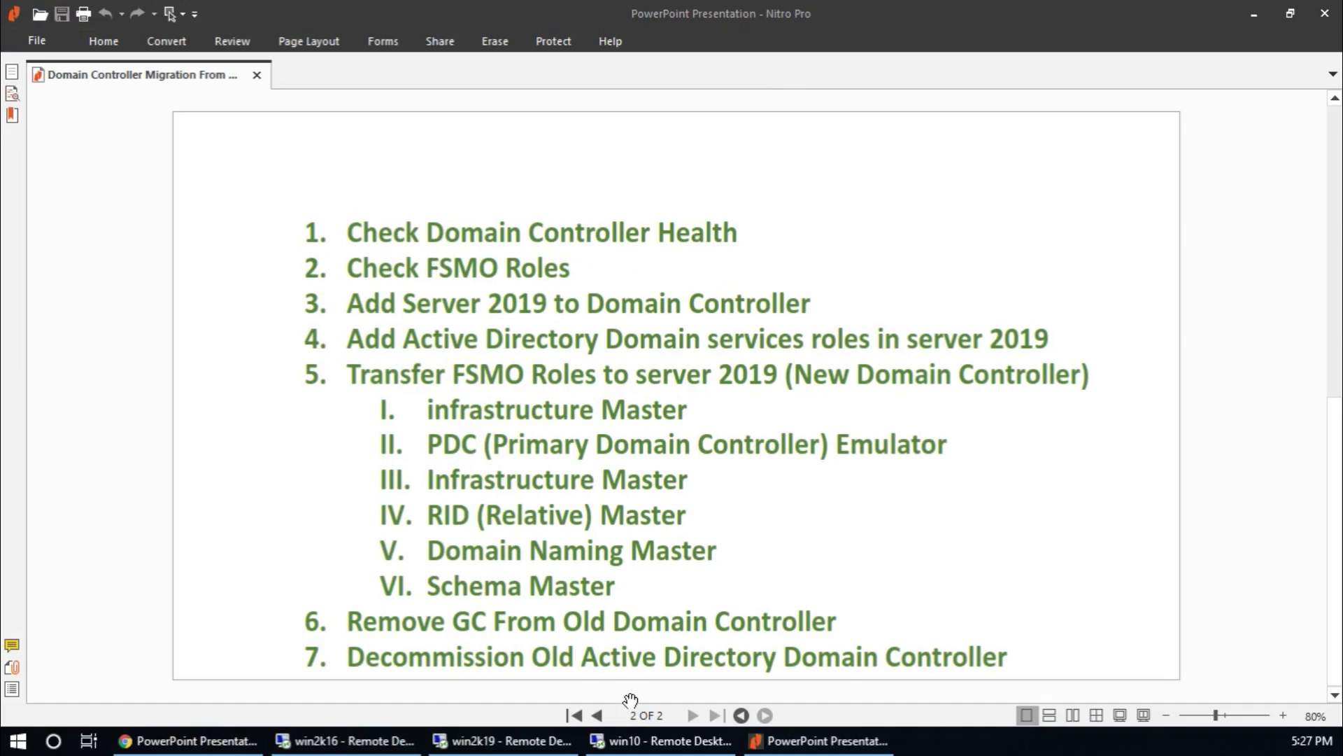
- Close the System, File Explorer, and Active Directory Users and Computers windows on win2k16
left_click(367, 745)
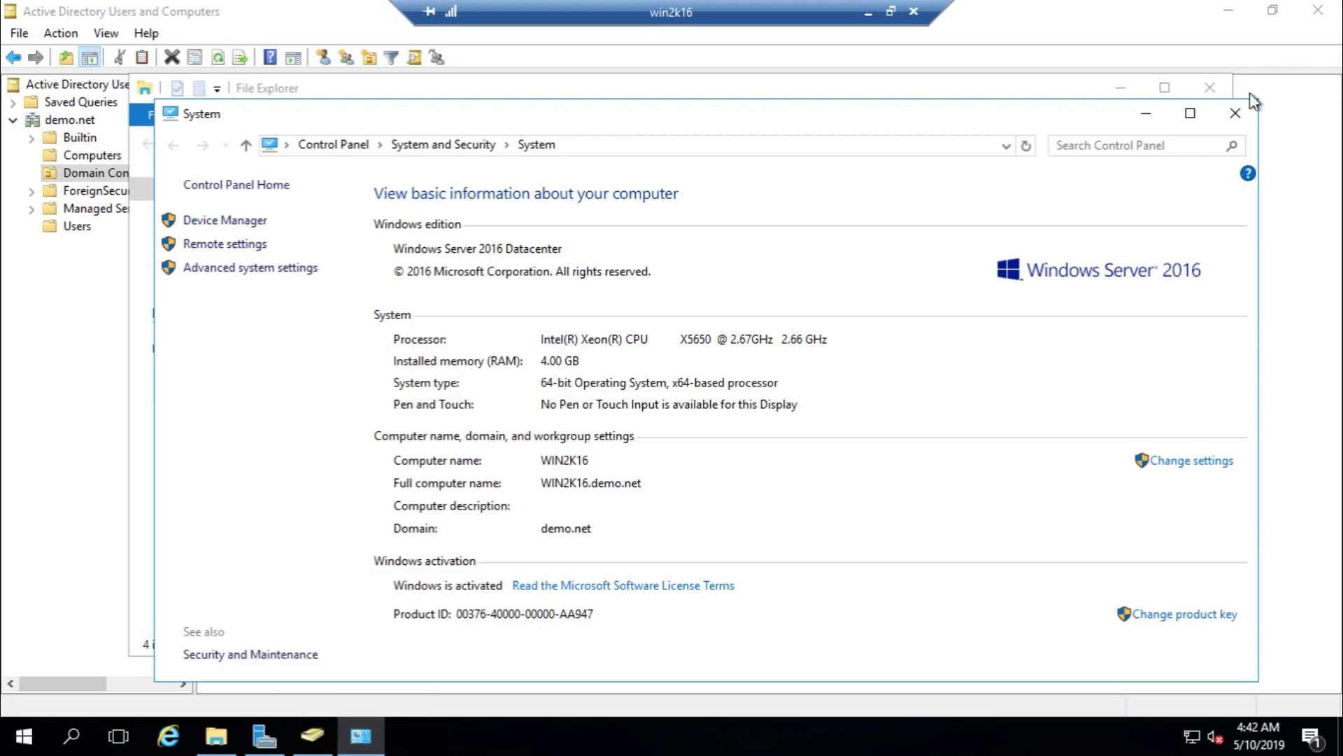
left_click(1234, 112)
left_click(1229, 97)
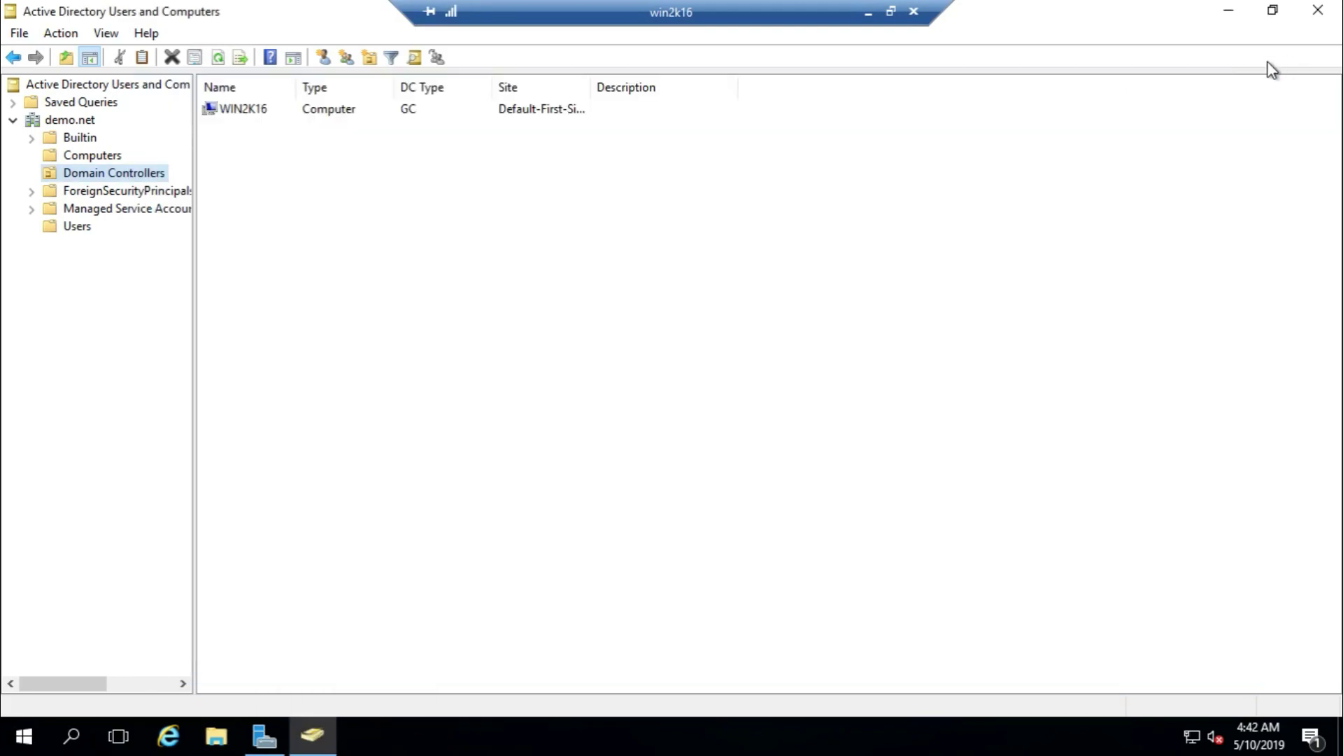
left_click(1317, 10)
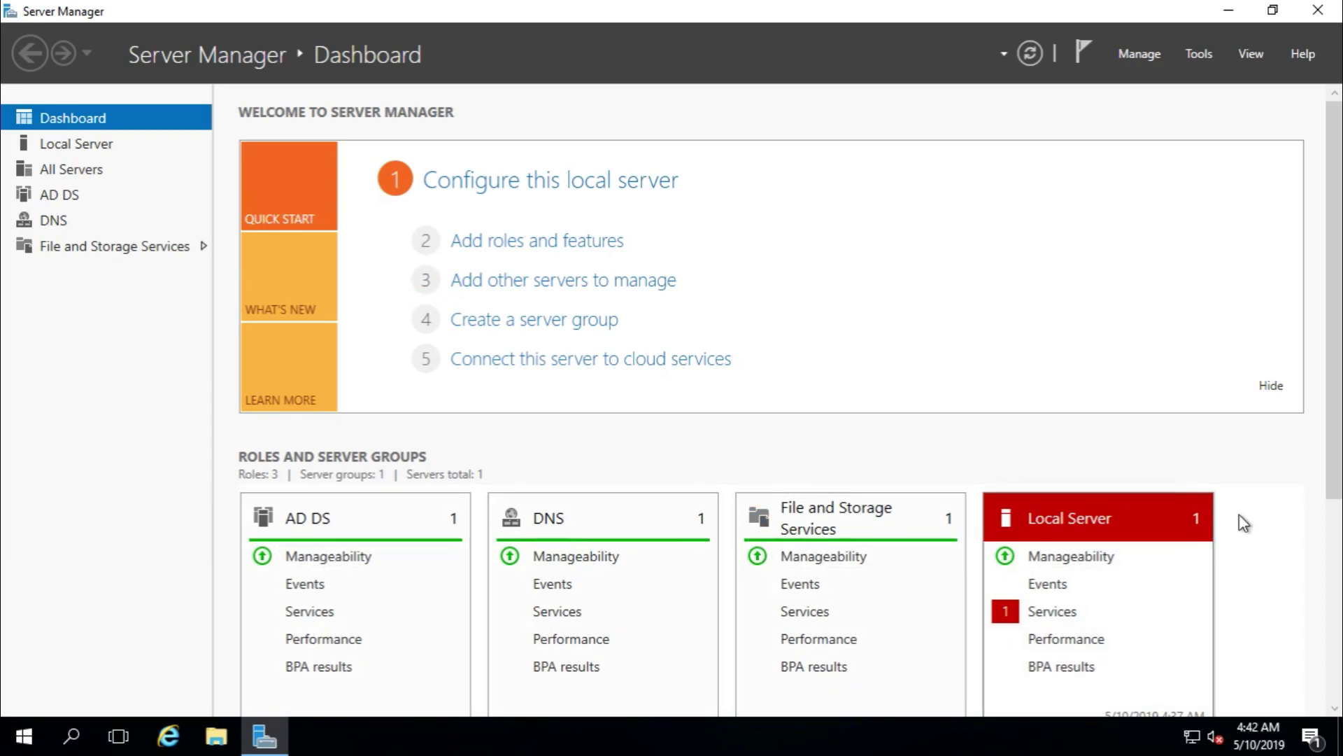
- Start the Downloaded Maps Manager (MapsBroker) service on the local server win2k16 and refresh the Server Manager dashboard
scroll(1282, 501, "down", 1)
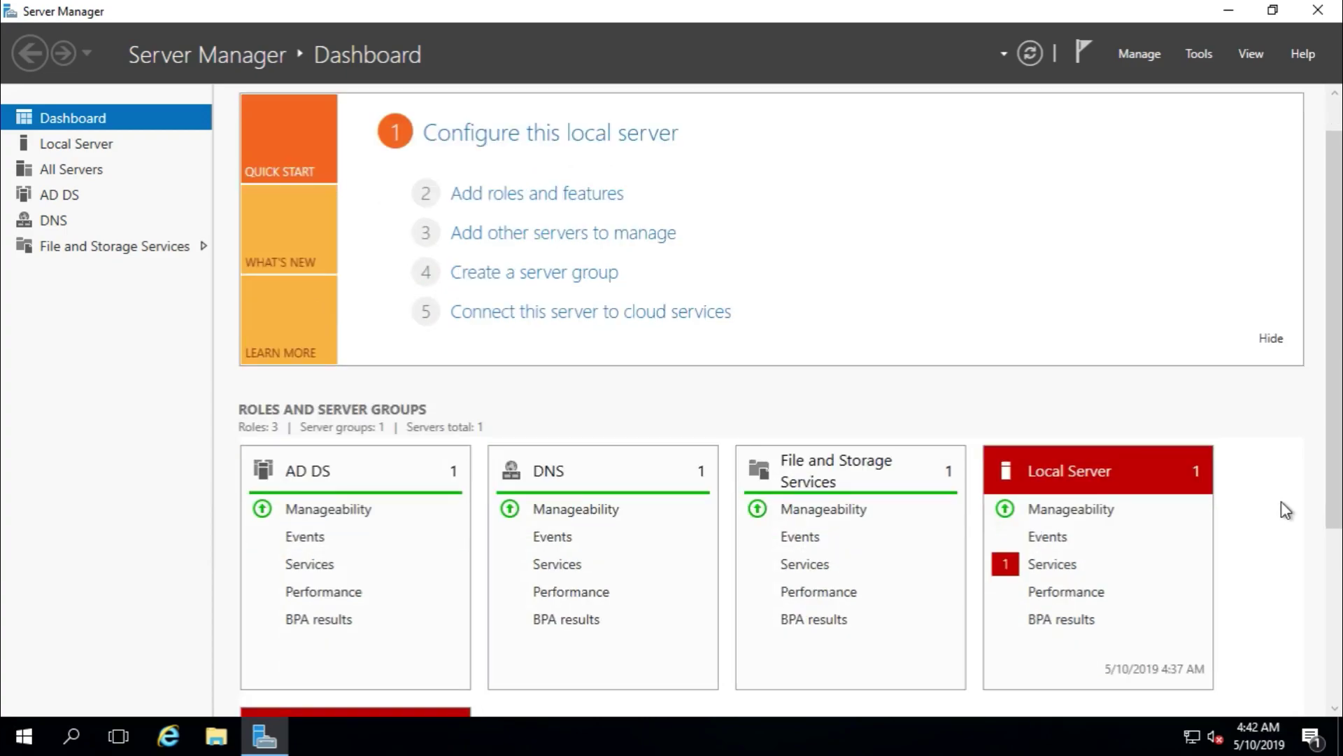
left_click(1074, 578)
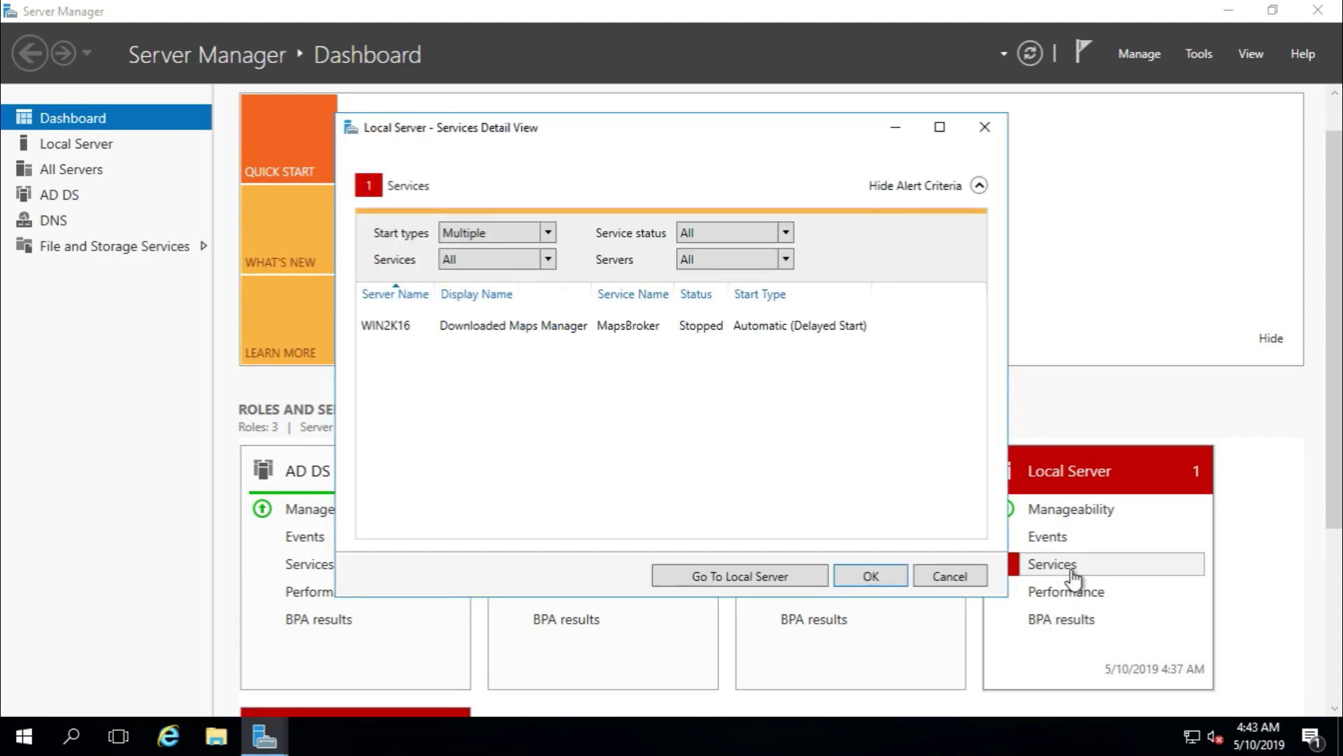
left_click(651, 332)
right_click(649, 330)
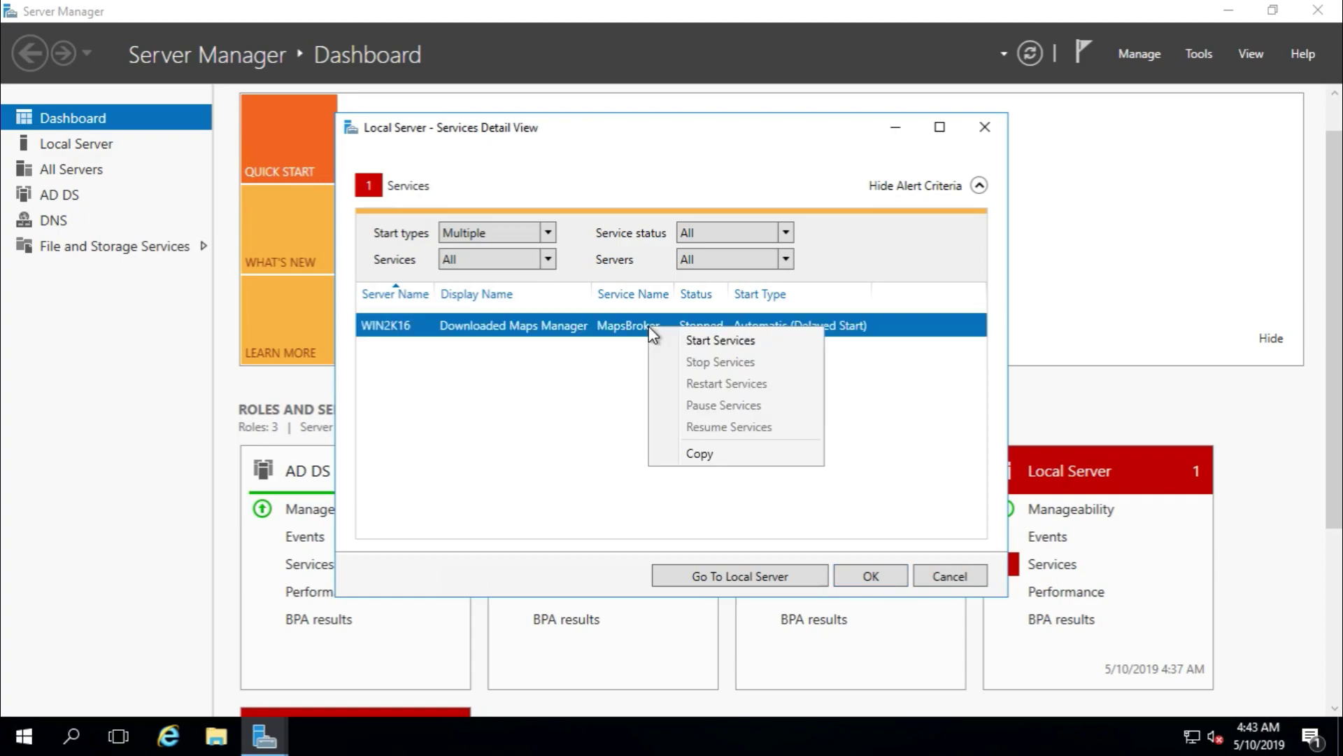
left_click(688, 341)
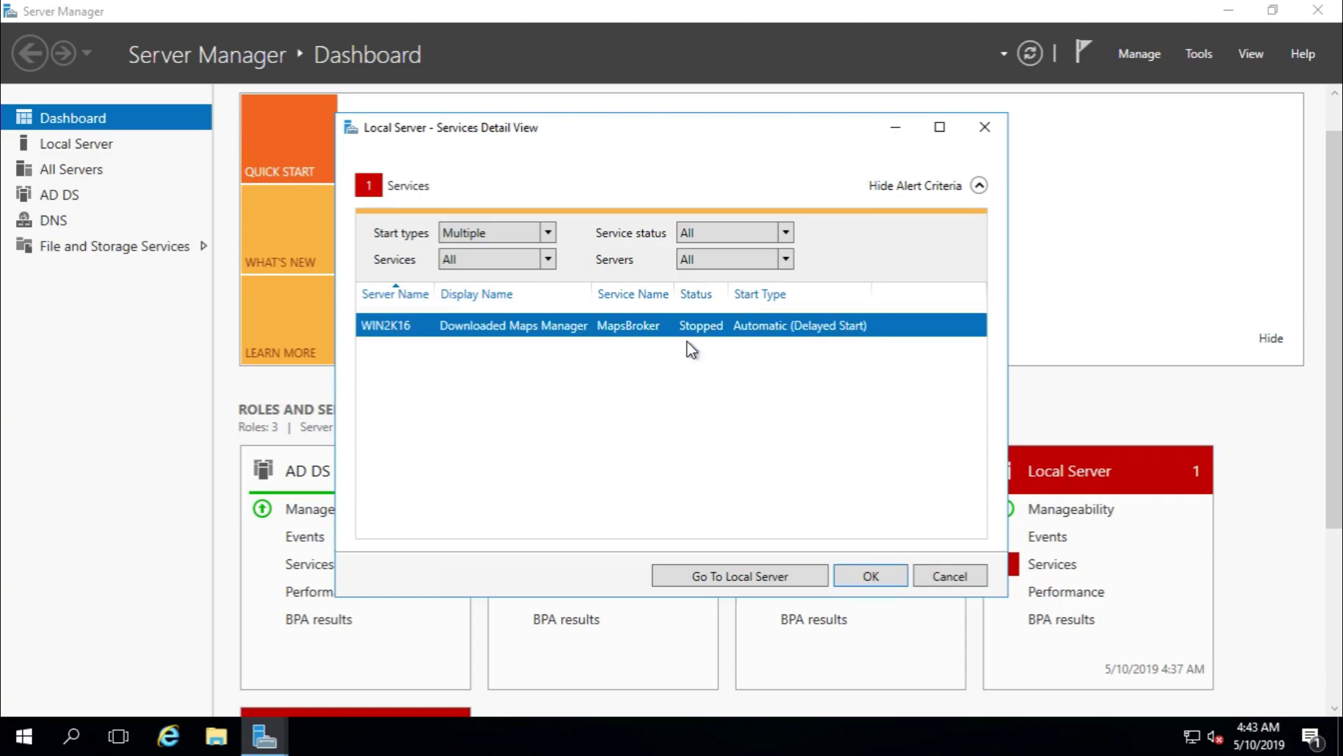
left_click(867, 576)
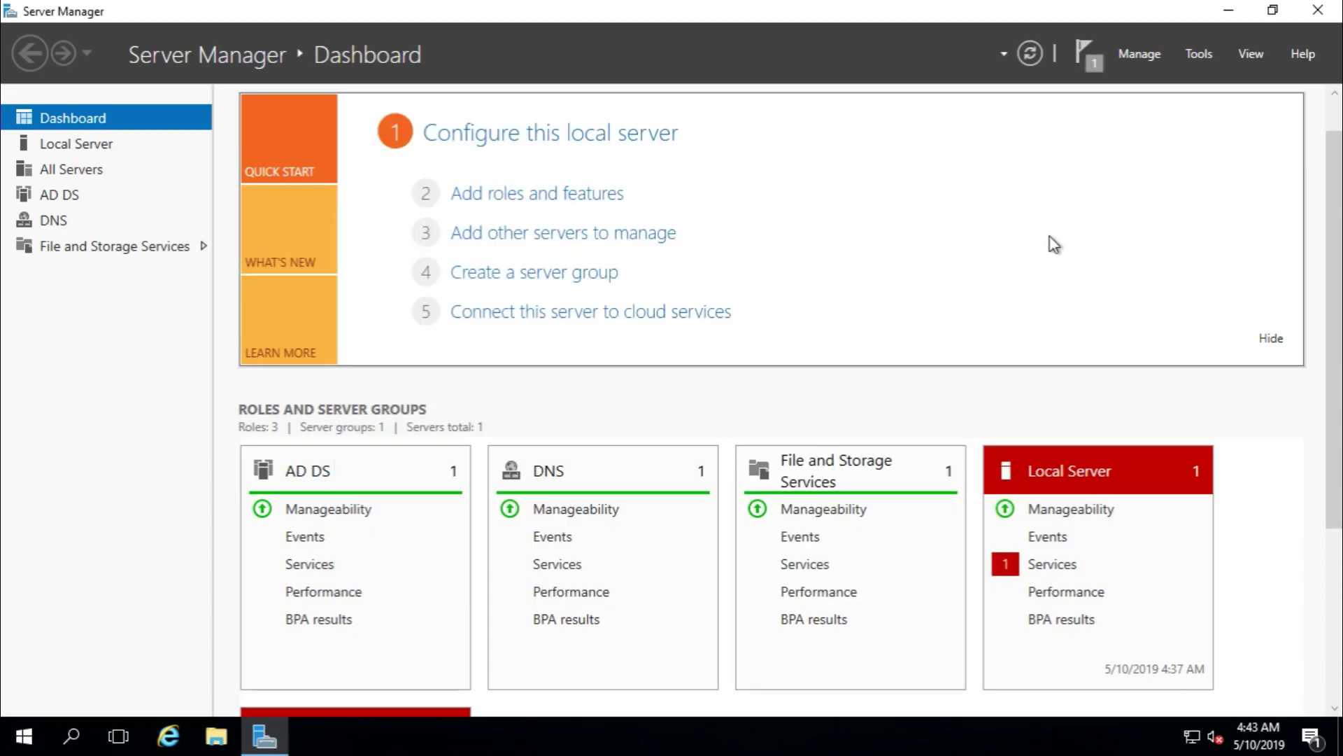
left_click(1030, 57)
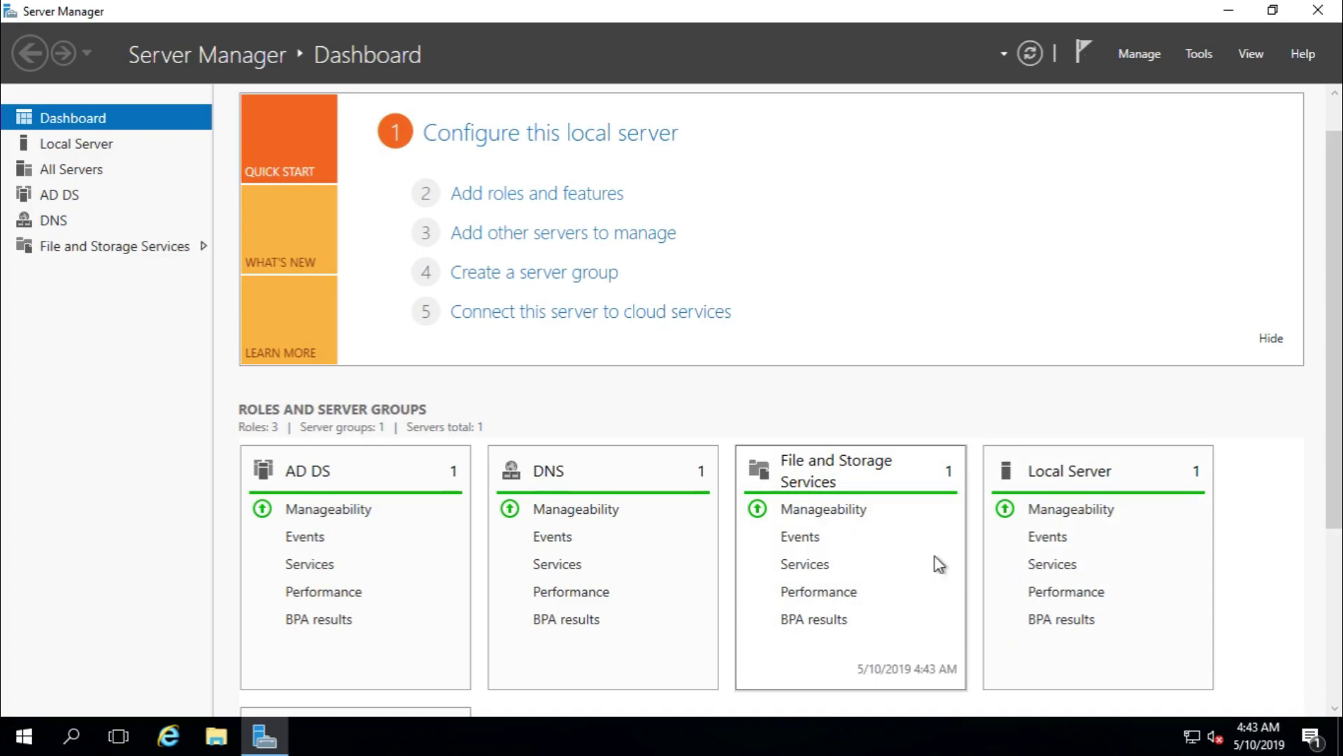
- Check the FSMO role holders on win2k16 by running netdom query fsmo in an administrator Command Prompt
mouse_move(812, 7)
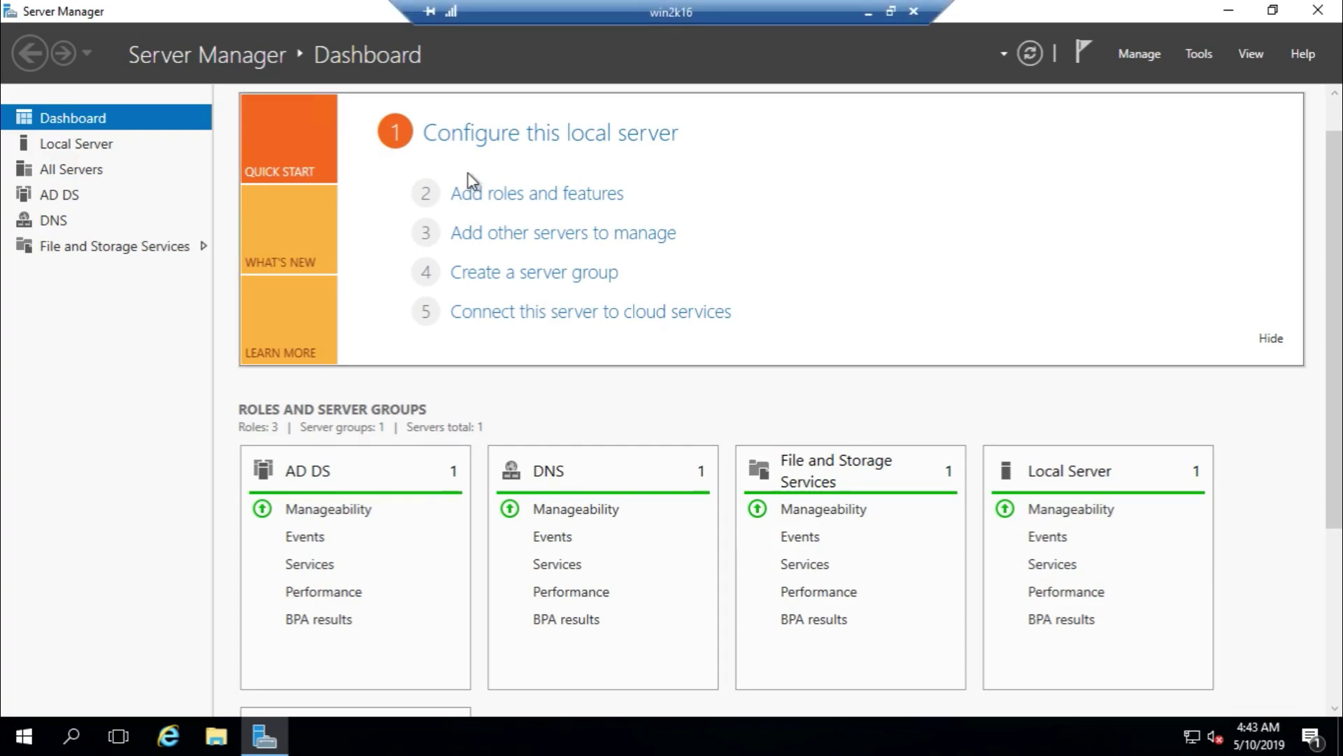
left_click(871, 13)
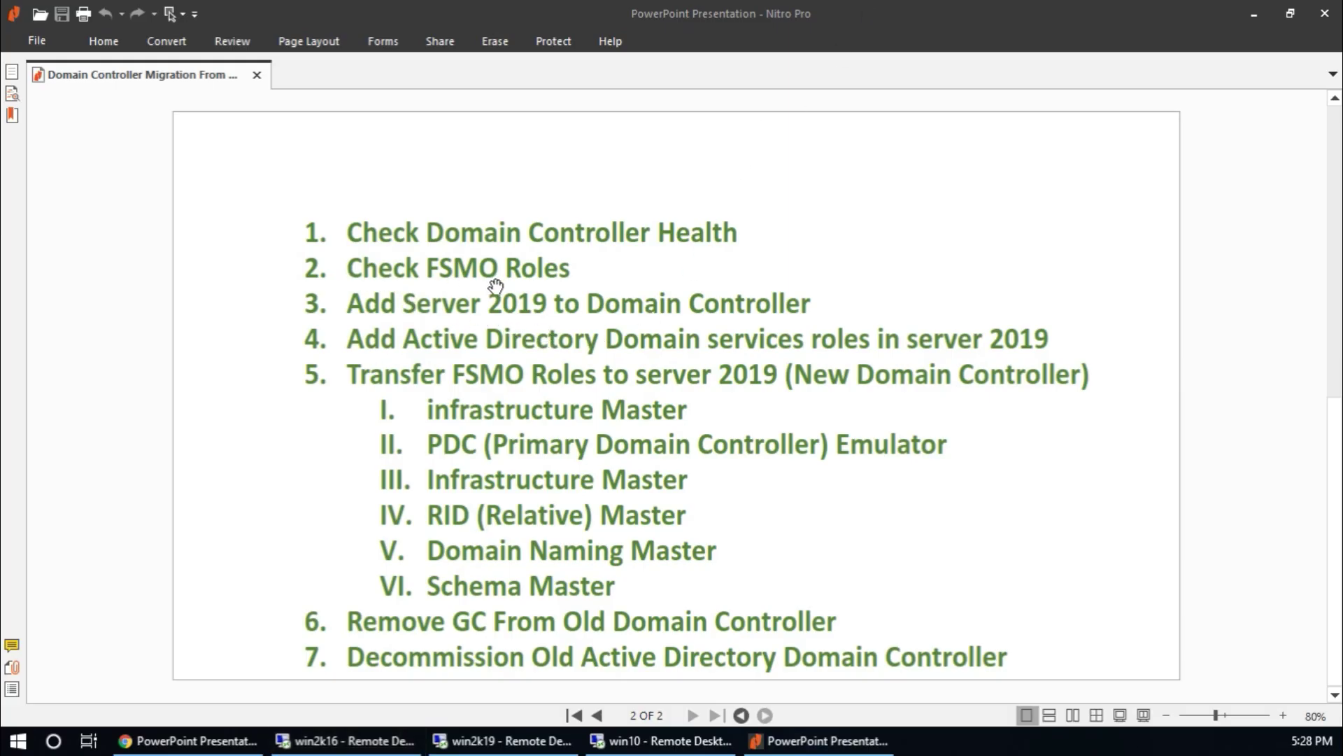
left_click(382, 740)
left_click(24, 737)
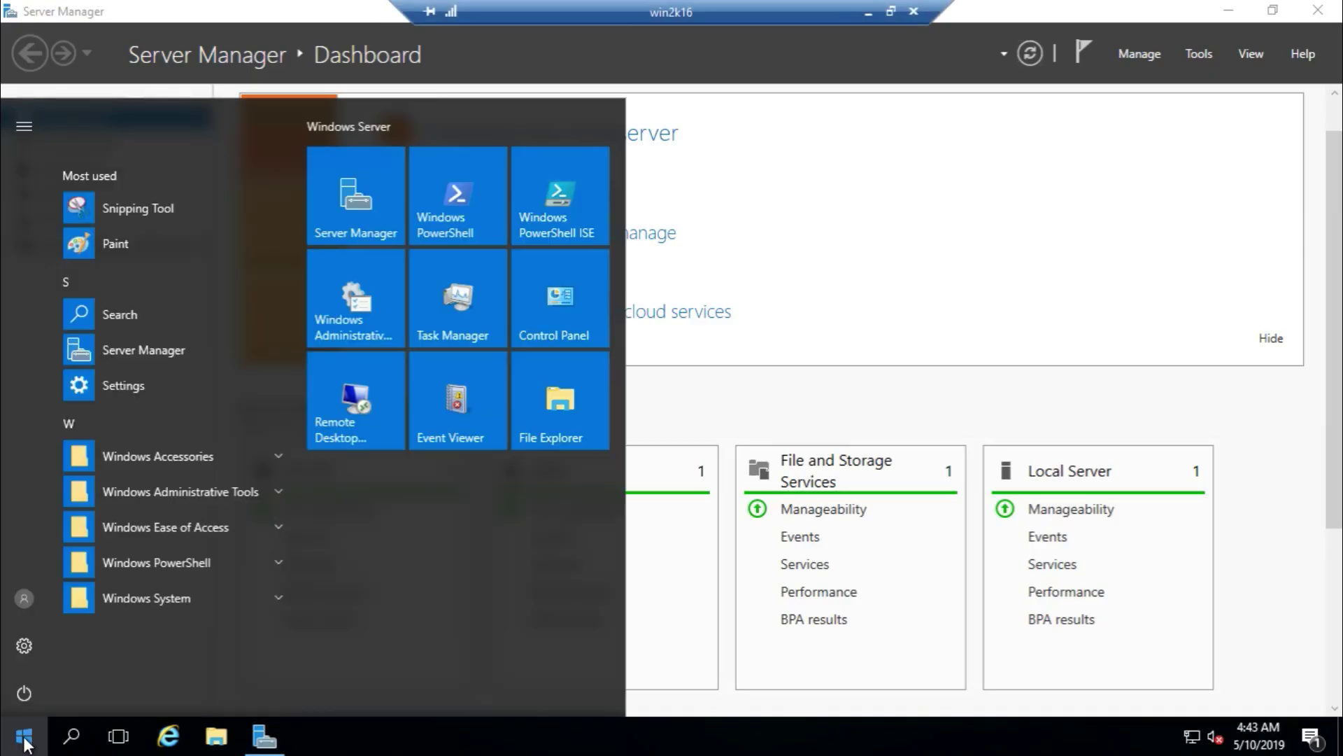
type("cmd")
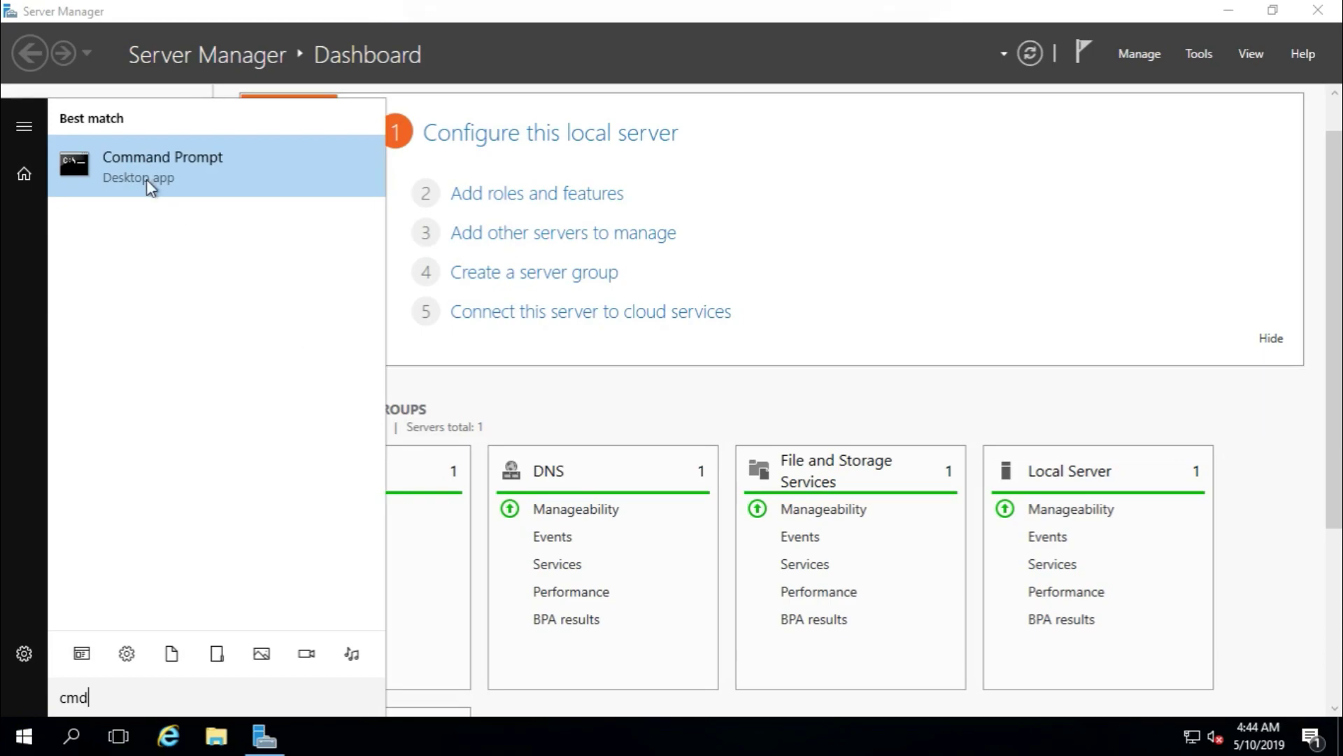
right_click(115, 142)
left_click(141, 163)
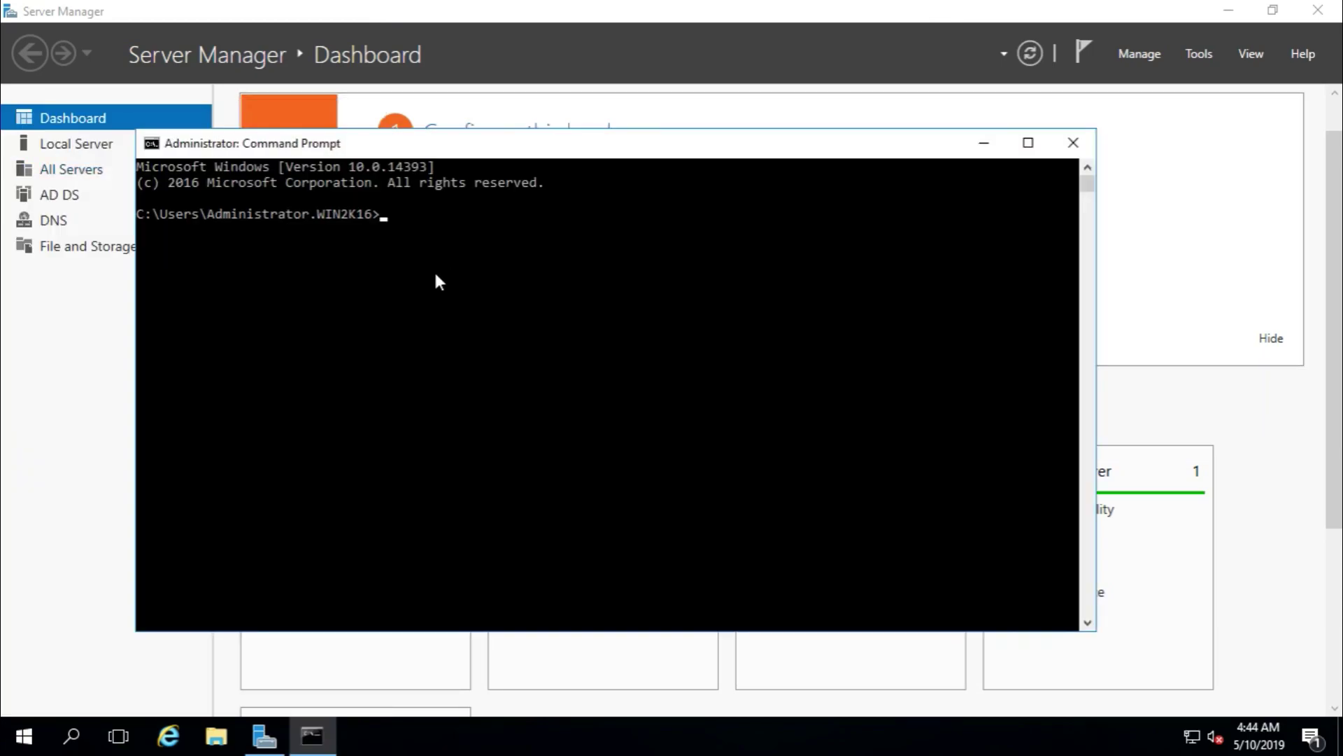
type("netdom query fsmo")
key("Return")
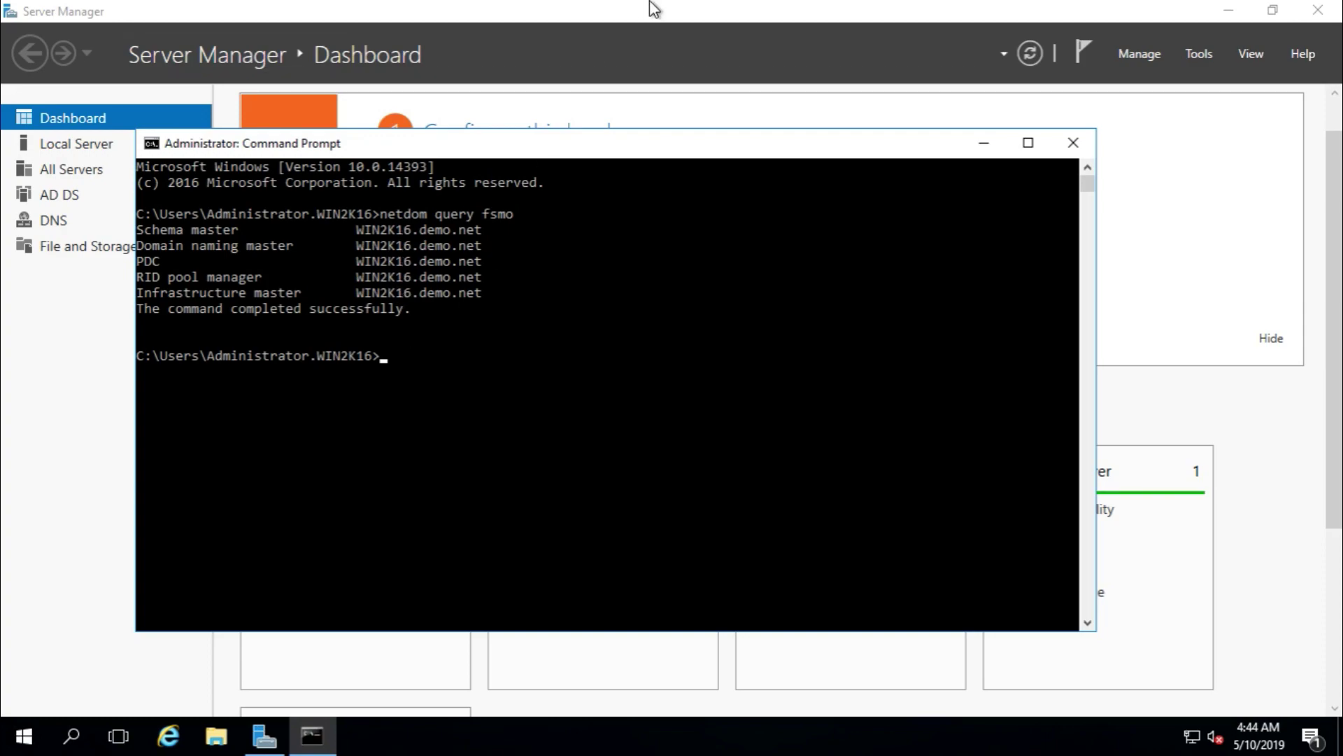
- Switch from win2k16 to the win2k19 remote session and close its System and File Explorer windows
mouse_move(762, 7)
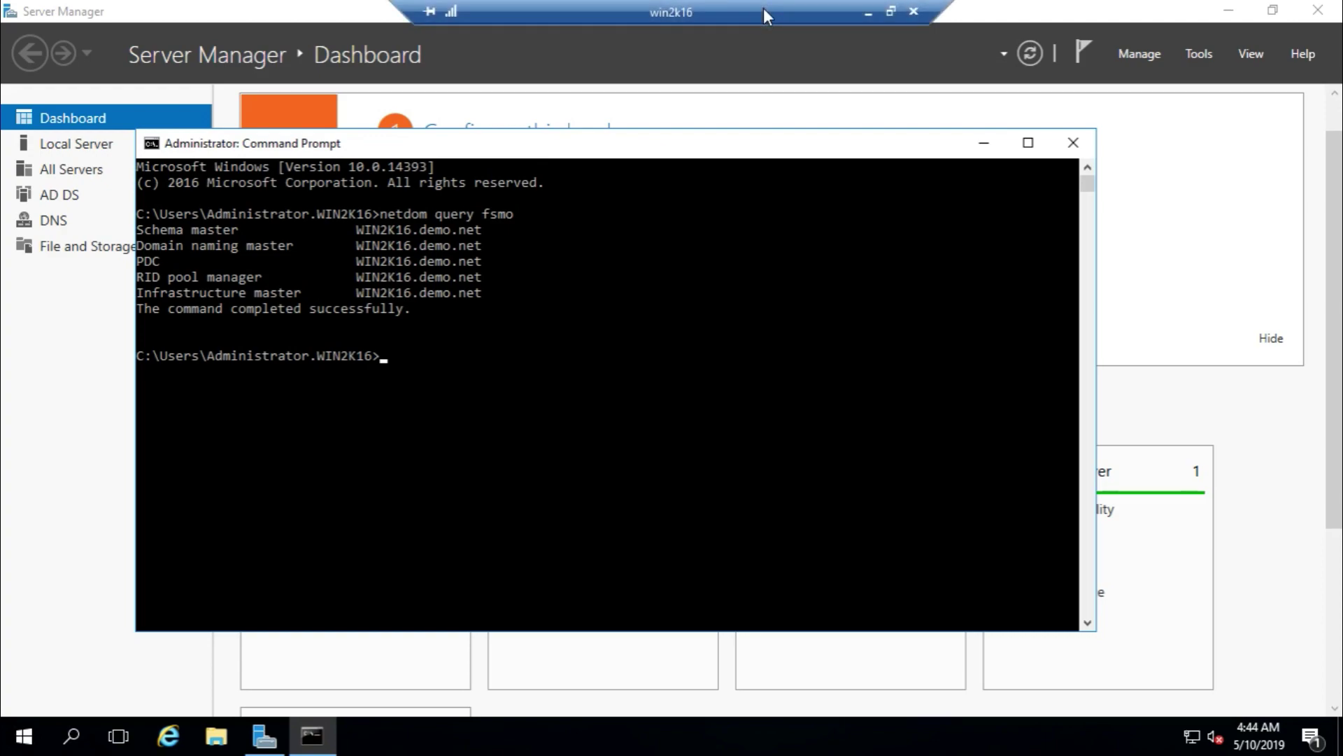
left_click(870, 10)
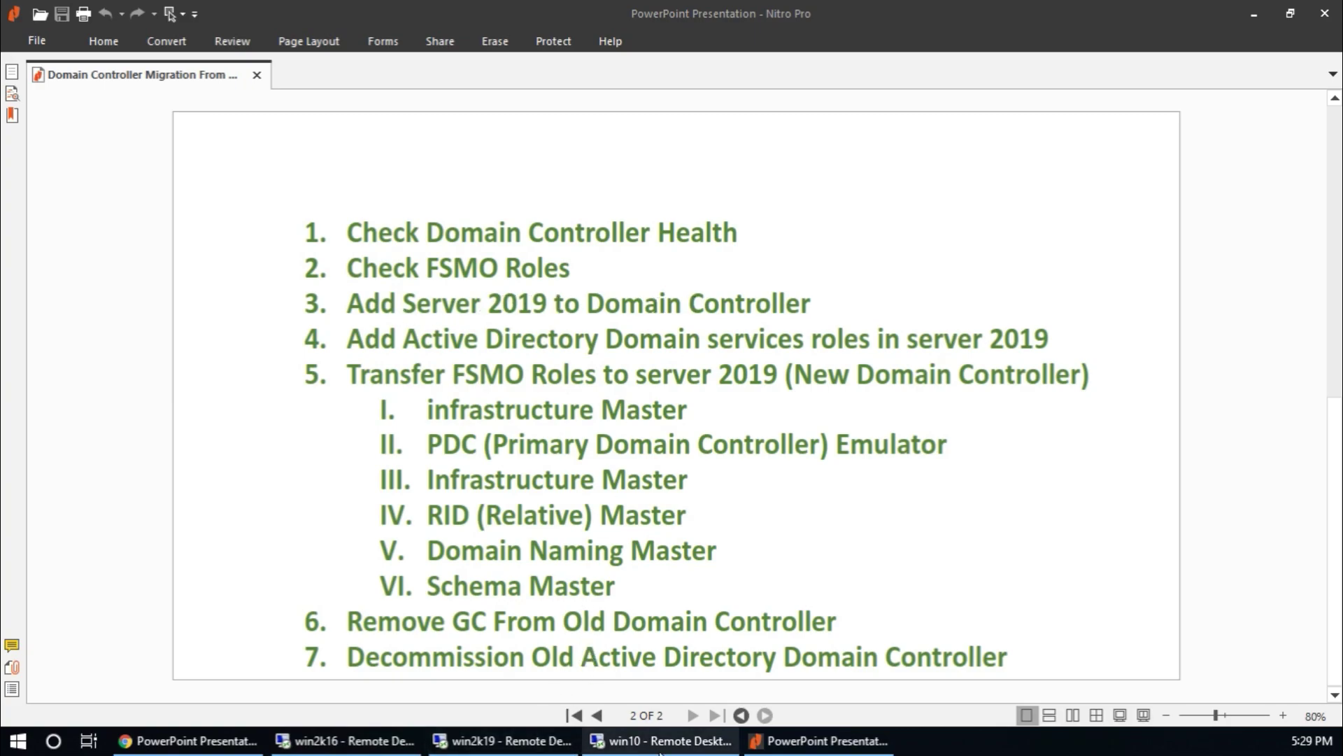
left_click(492, 745)
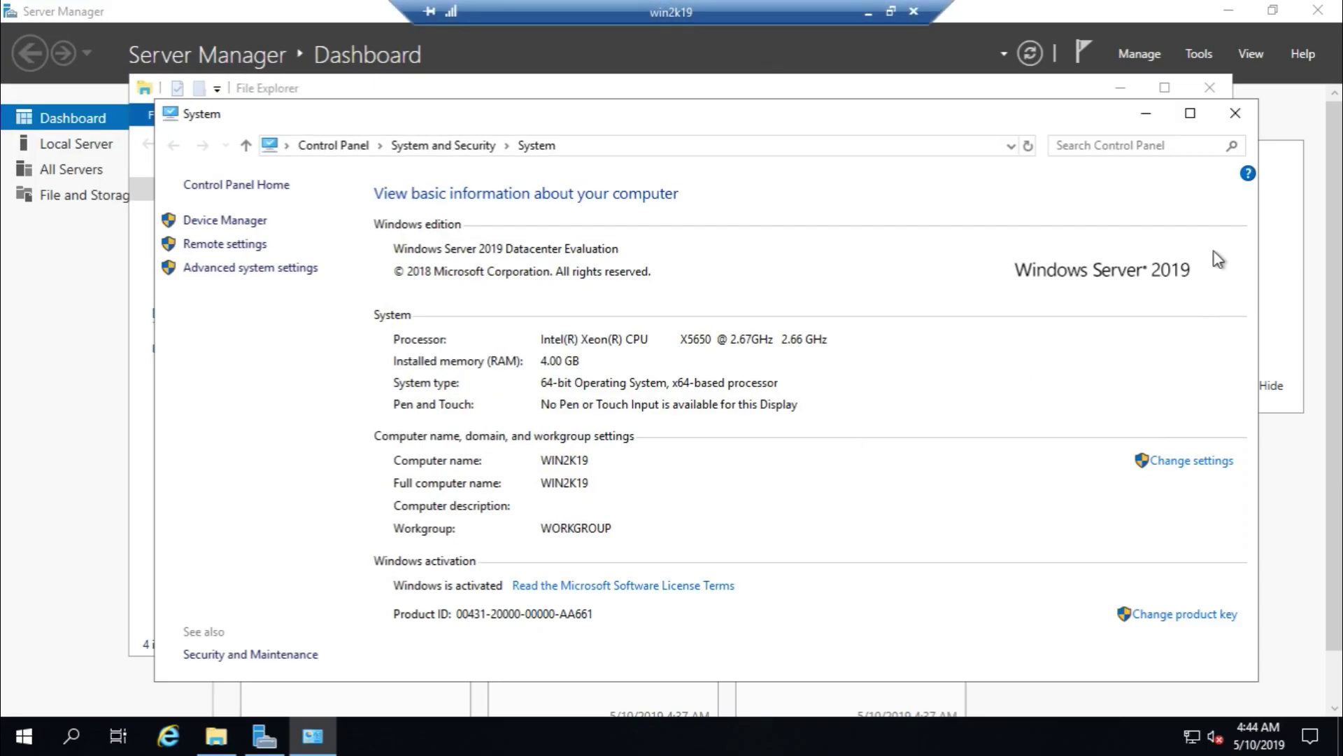
left_click(1243, 126)
left_click(1216, 88)
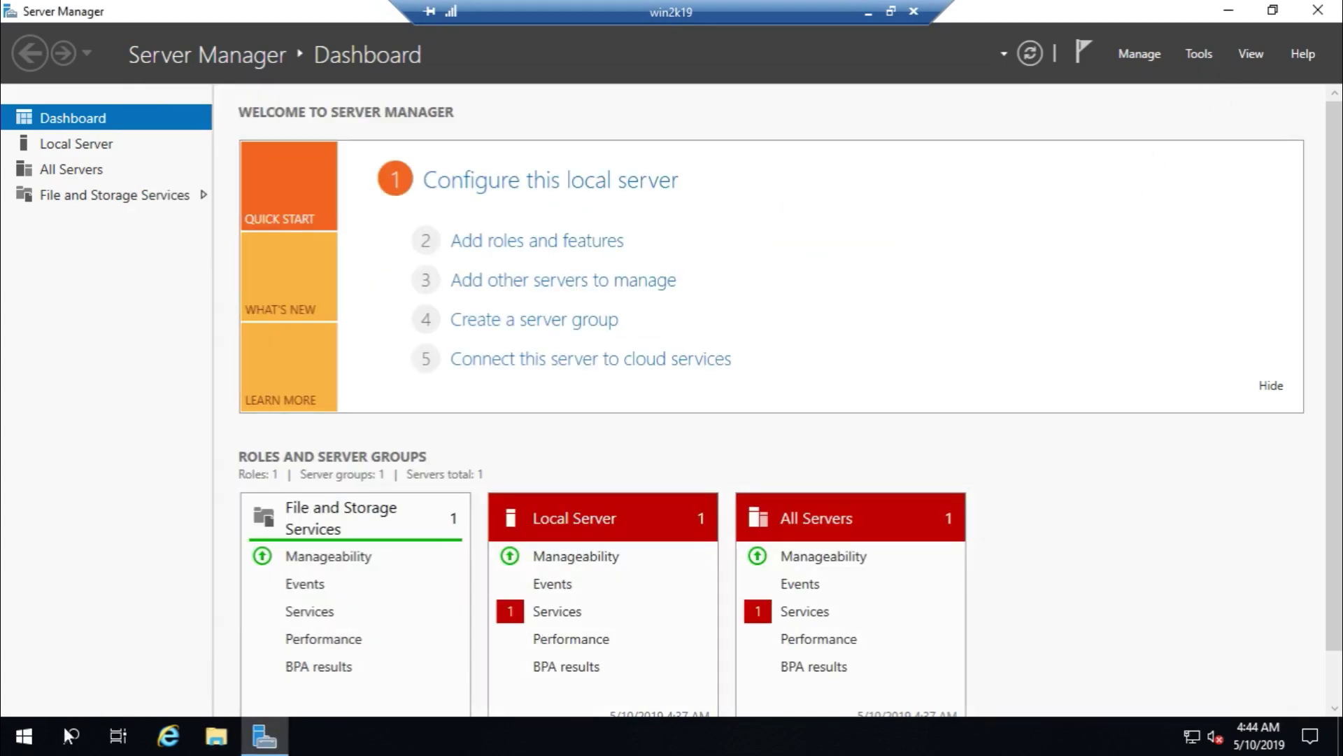
- Open Network Connections via ncpa.cpl on win2k19 and check the Ethernet adapter's IPv4 address and preferred DNS server
left_click(25, 736)
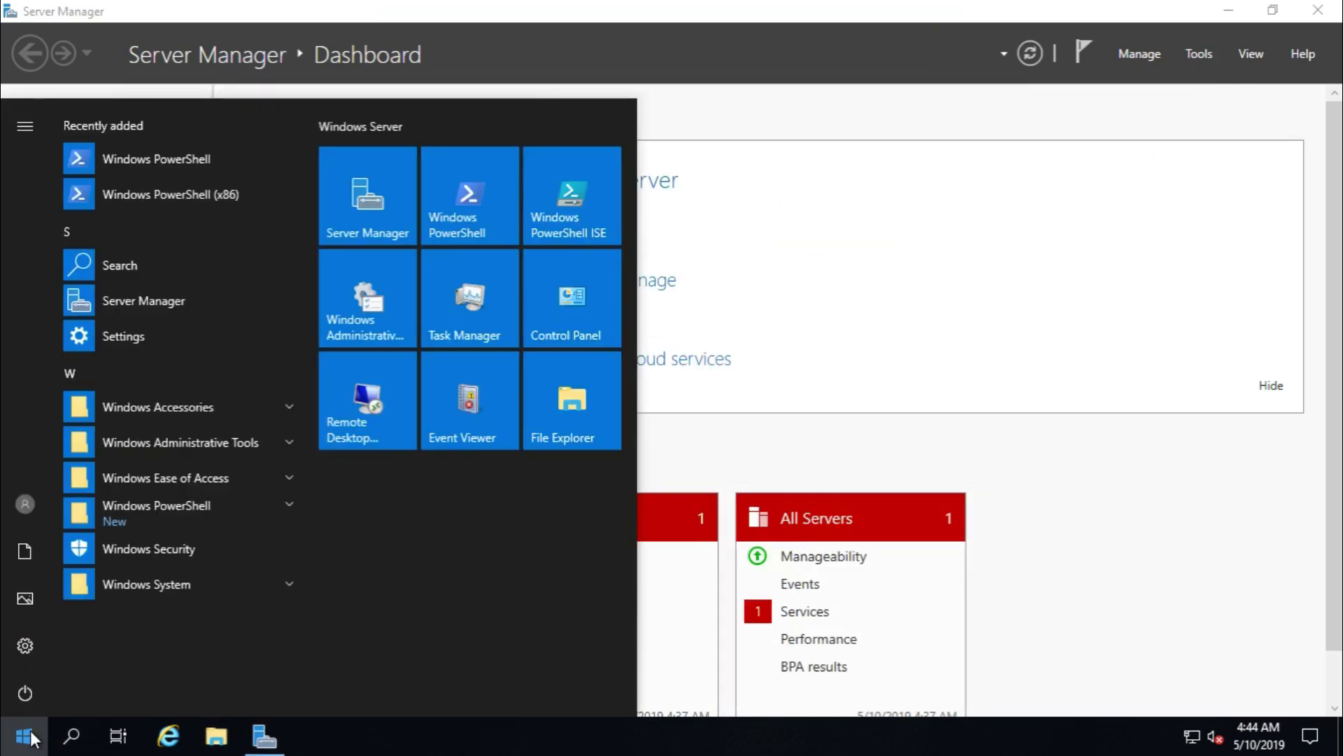
type("ncpa.cpl")
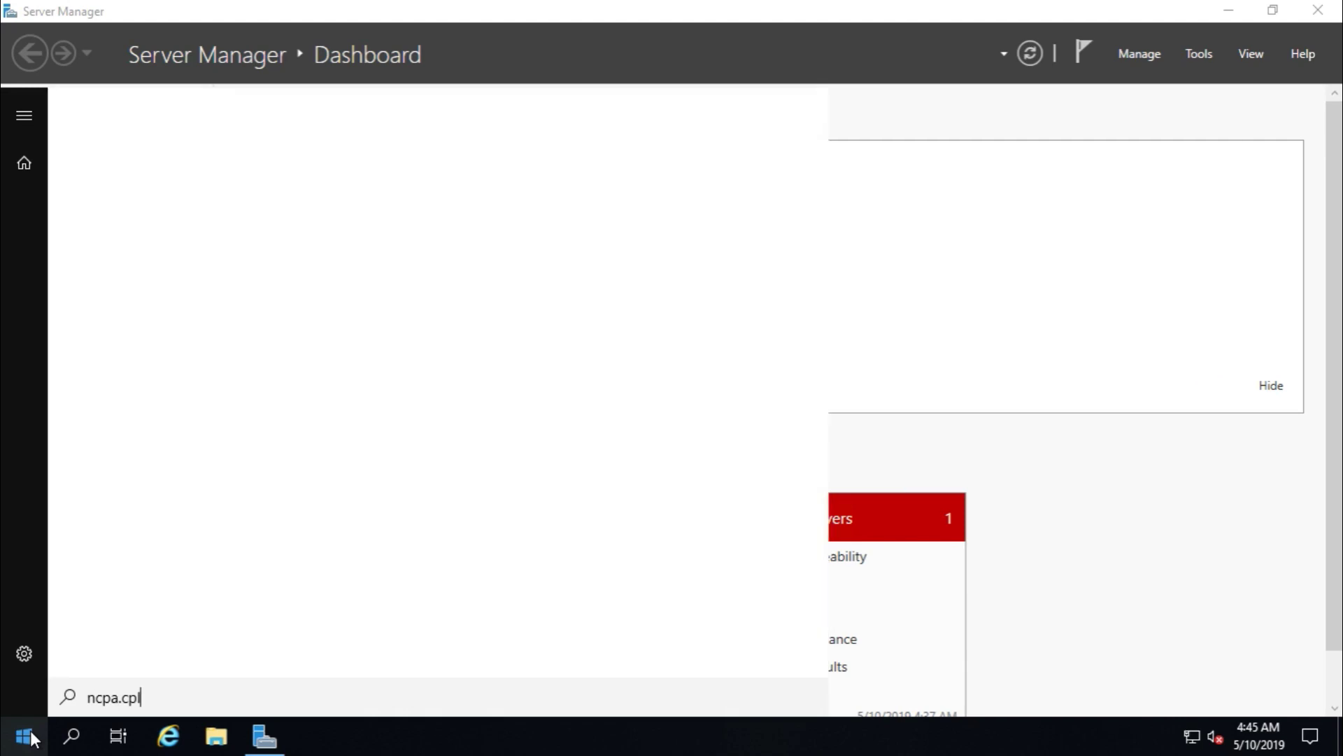
key("Return")
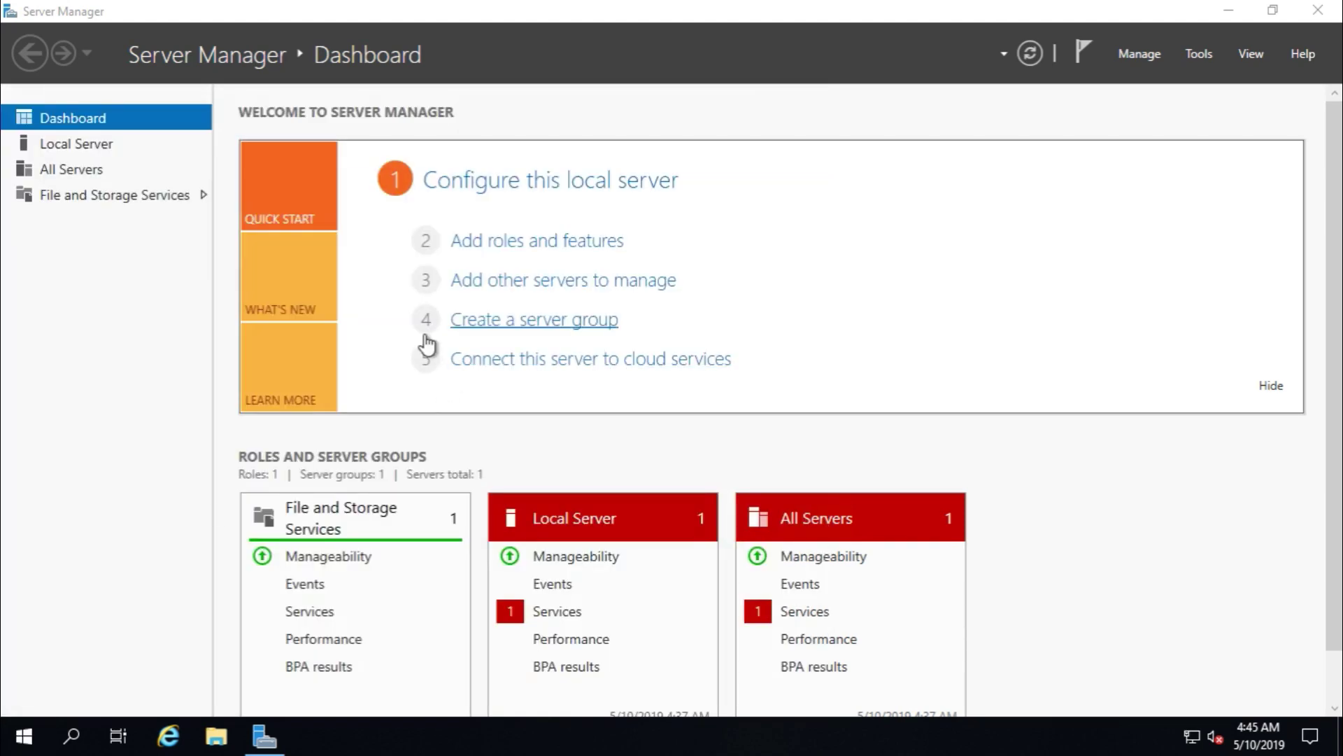
left_click(209, 198)
double_click(209, 199)
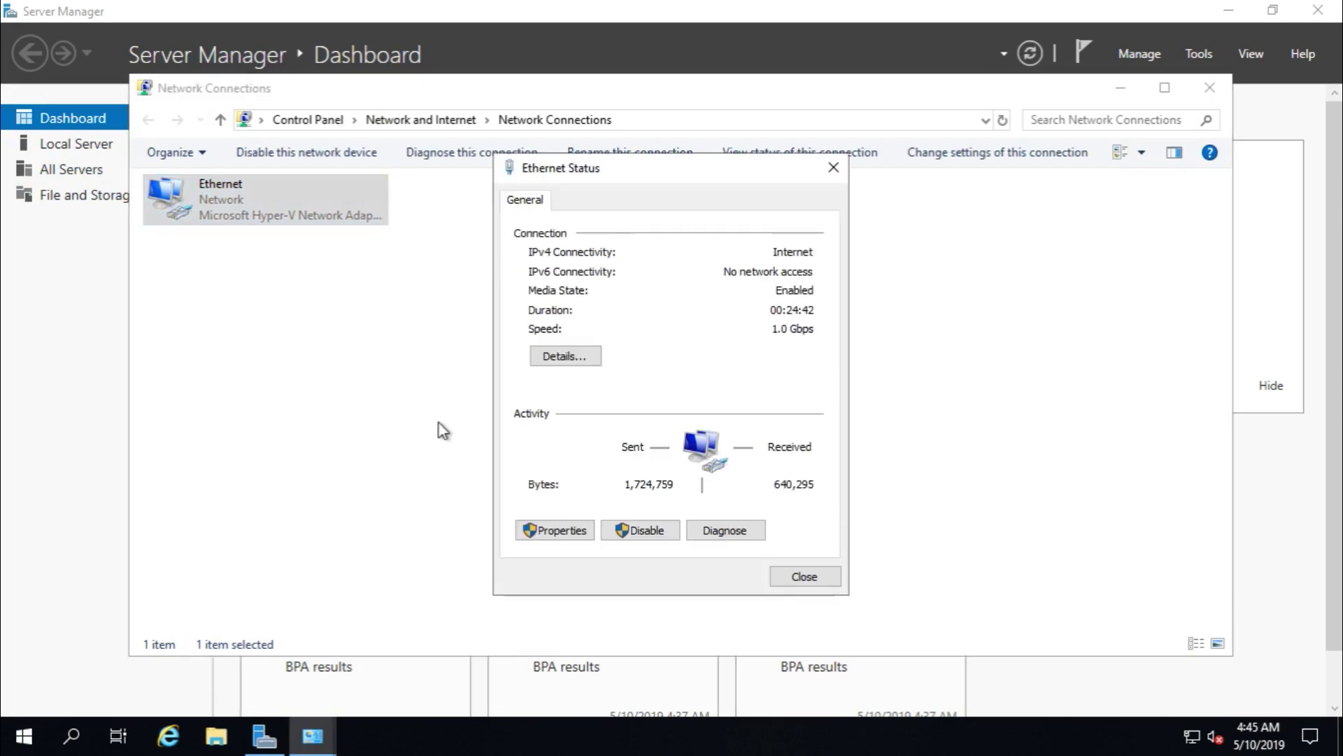
left_click(560, 527)
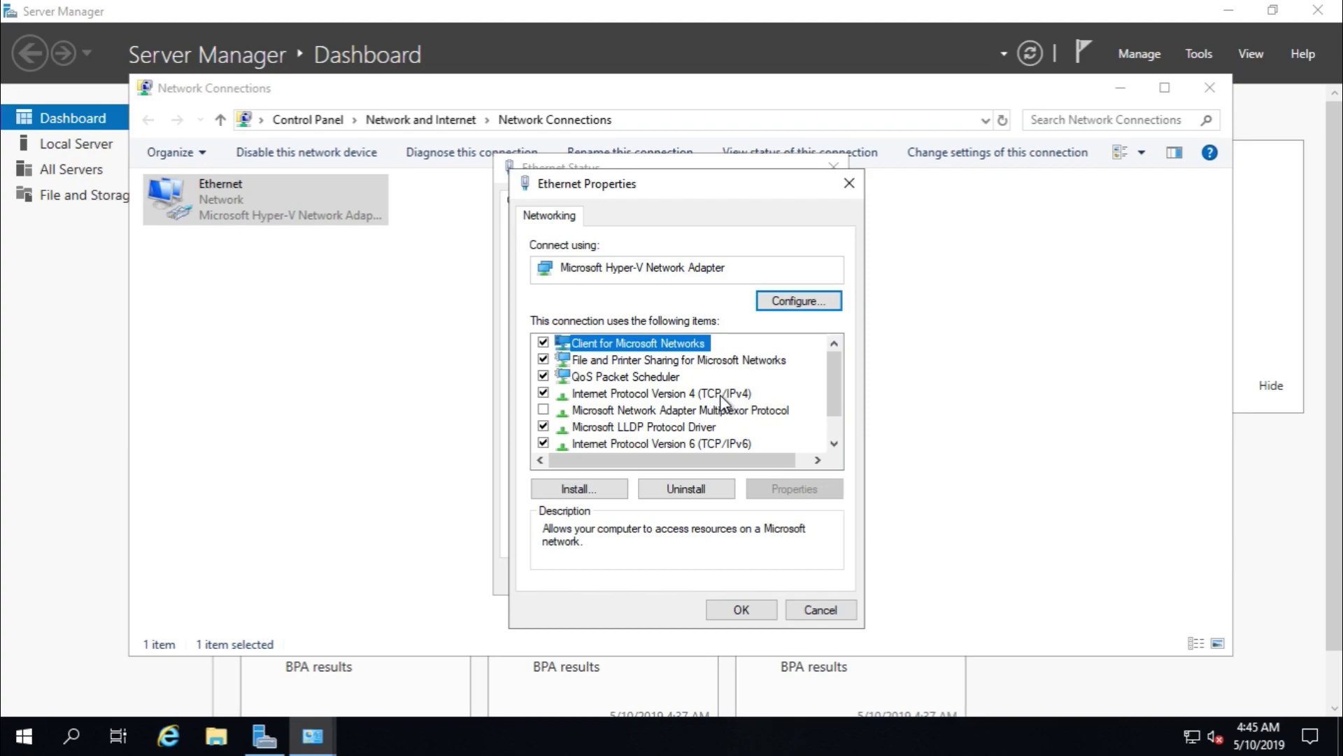
double_click(721, 395)
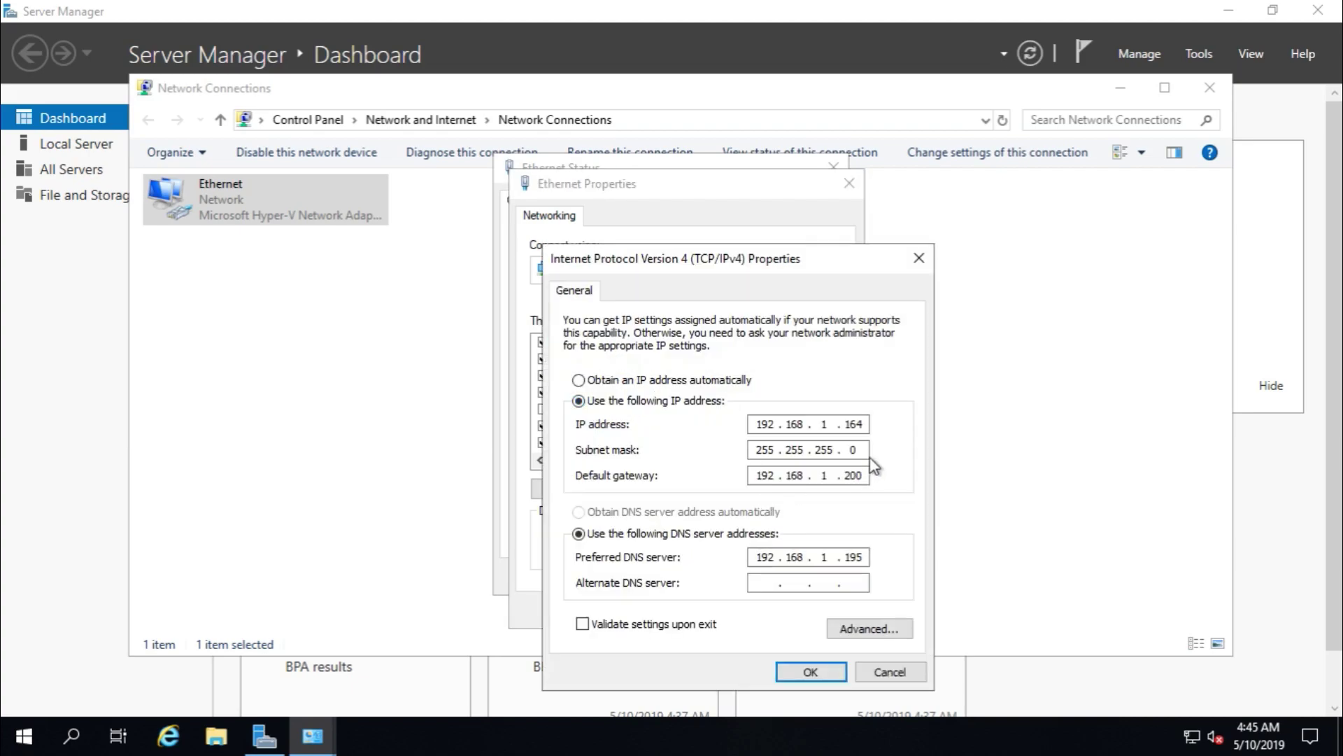
double_click(853, 424)
left_click_drag(849, 557, 864, 561)
- Compare the win2k19 addresses with the network diagram on page 1, return to win2k19, and close the adapter dialogs and Network Connections
left_click(891, 16)
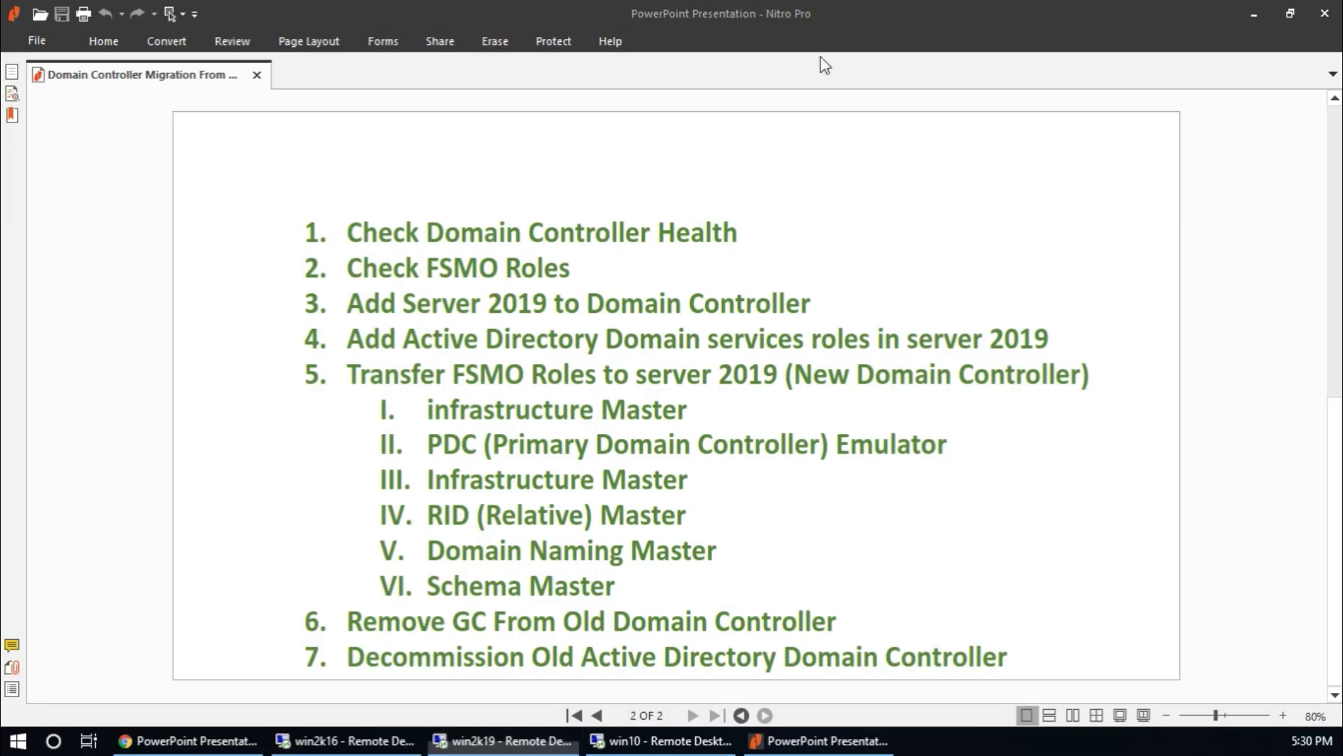
scroll(672, 393, "up", 2)
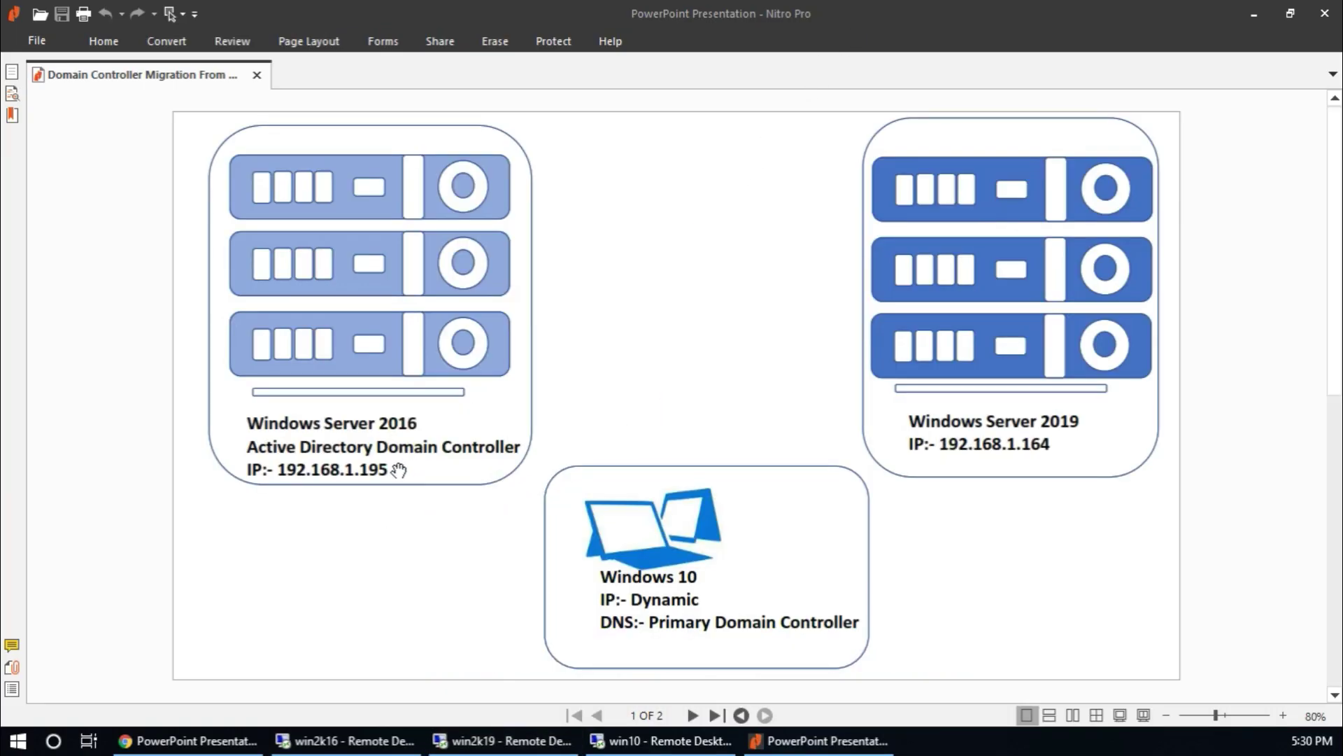
scroll(456, 506, "down", 2)
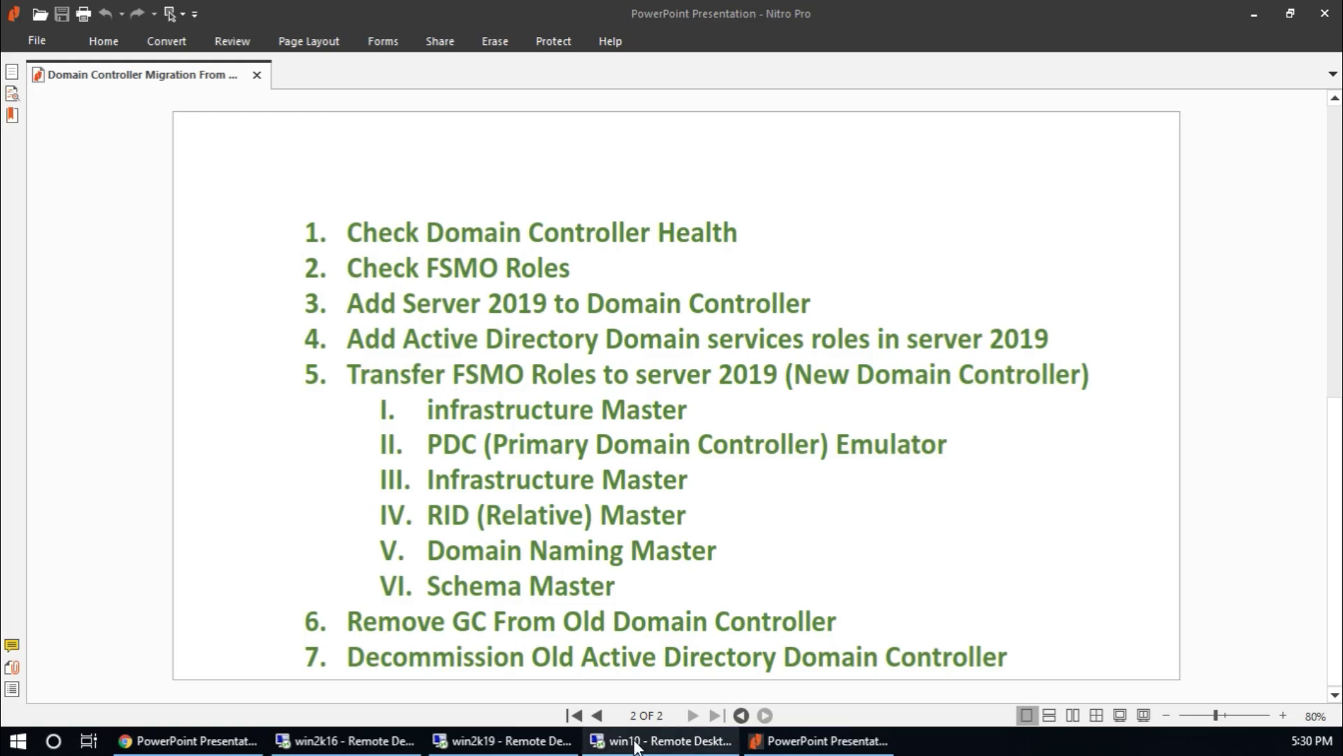
left_click(500, 740)
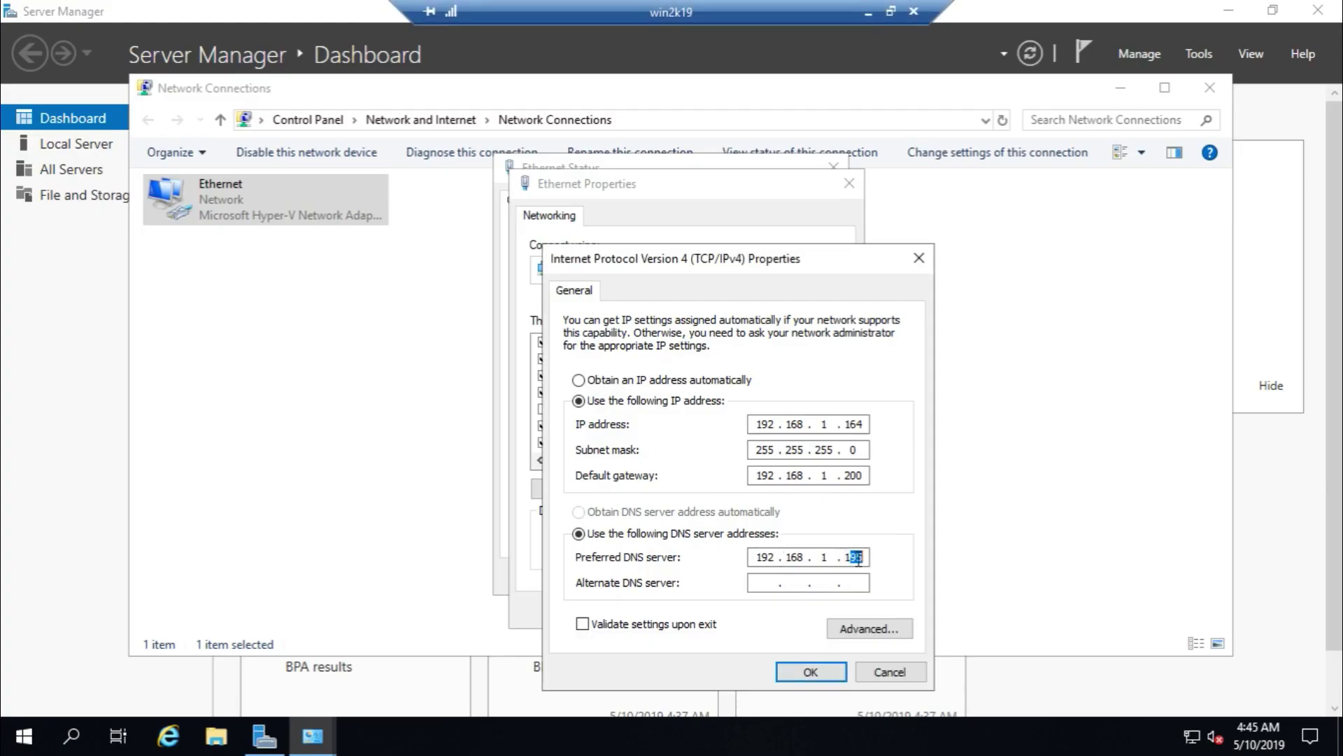
left_click(829, 672)
left_click(751, 617)
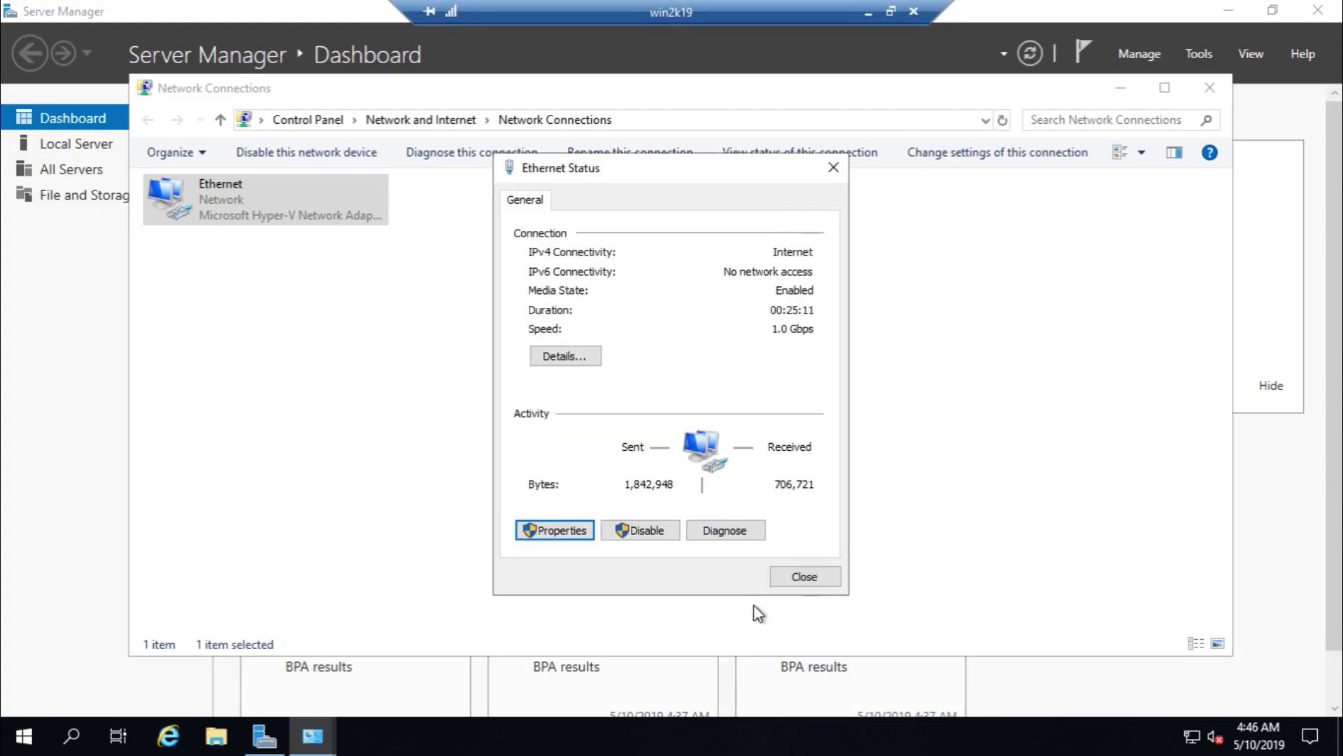
left_click(805, 576)
left_click(1208, 85)
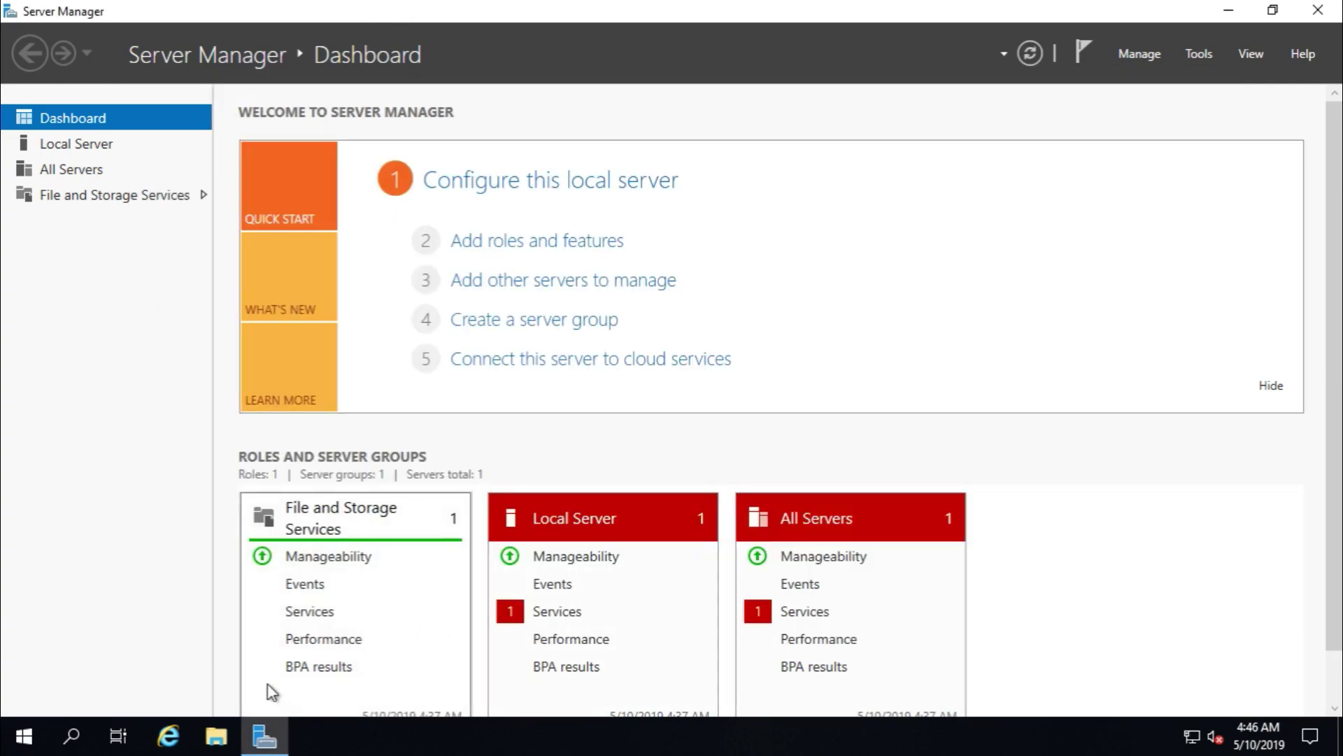
- Open the computer name and domain change settings from This PC's properties on win2k19 and enter demo.net as the domain
left_click(216, 736)
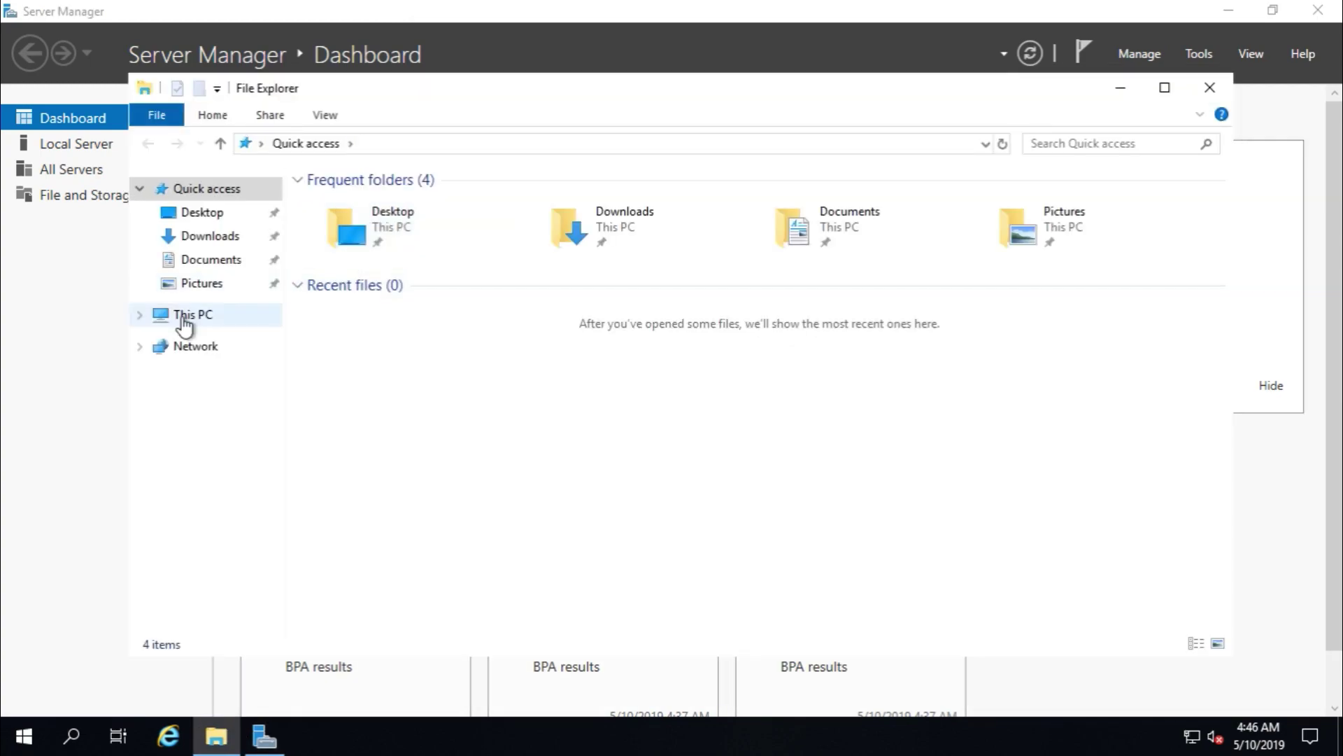
right_click(183, 323)
left_click(300, 579)
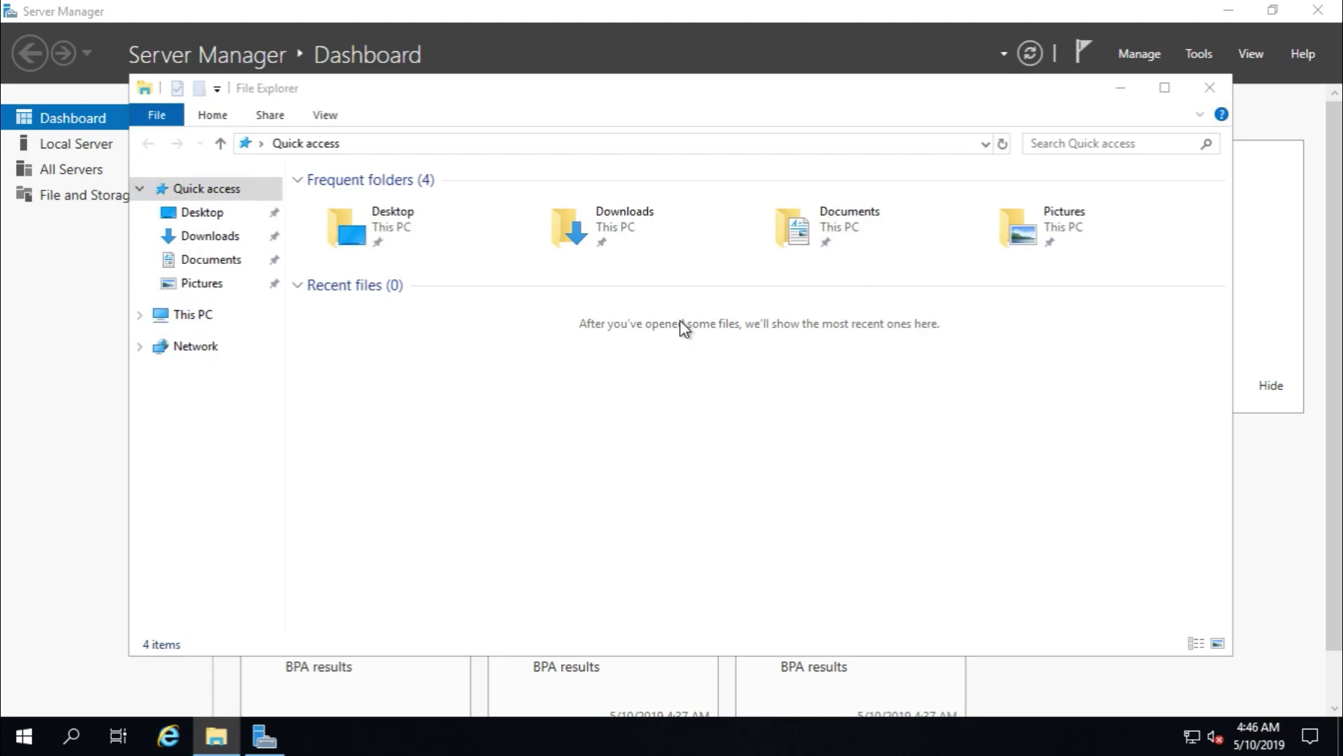
left_click(1161, 459)
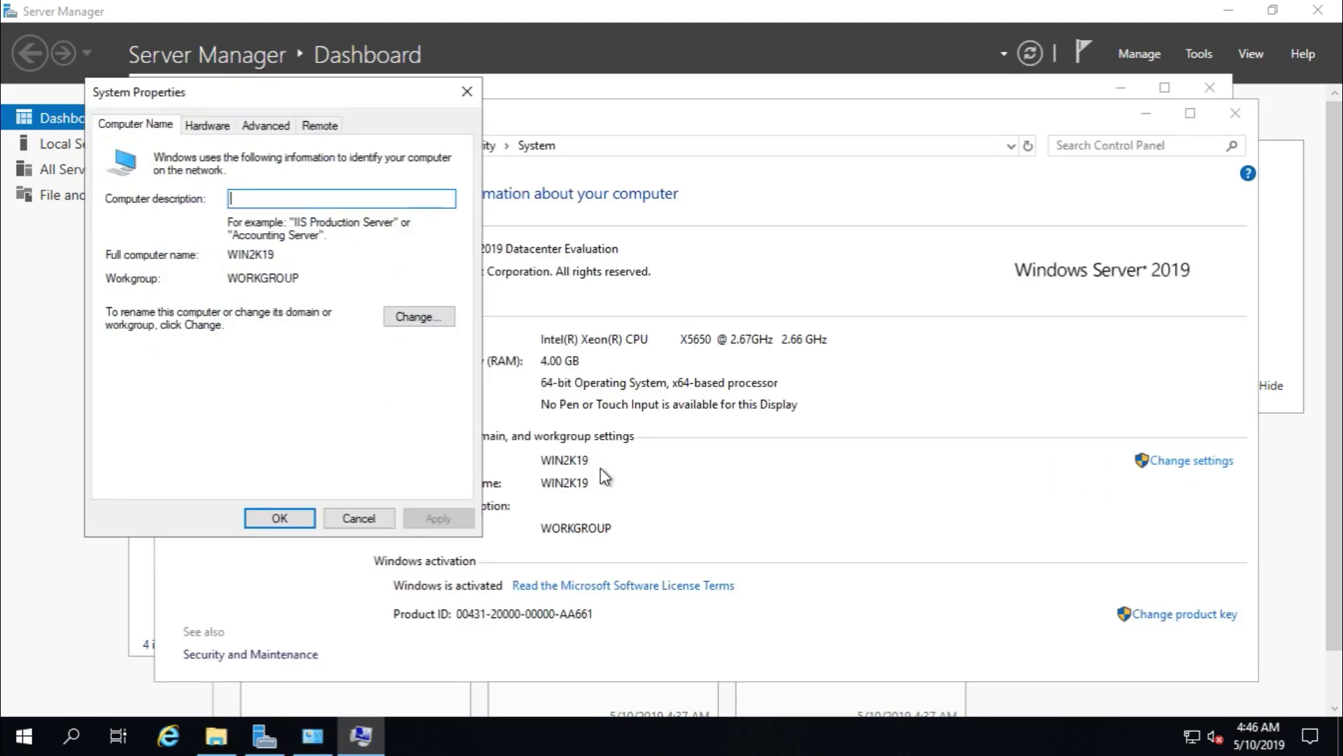
left_click(424, 316)
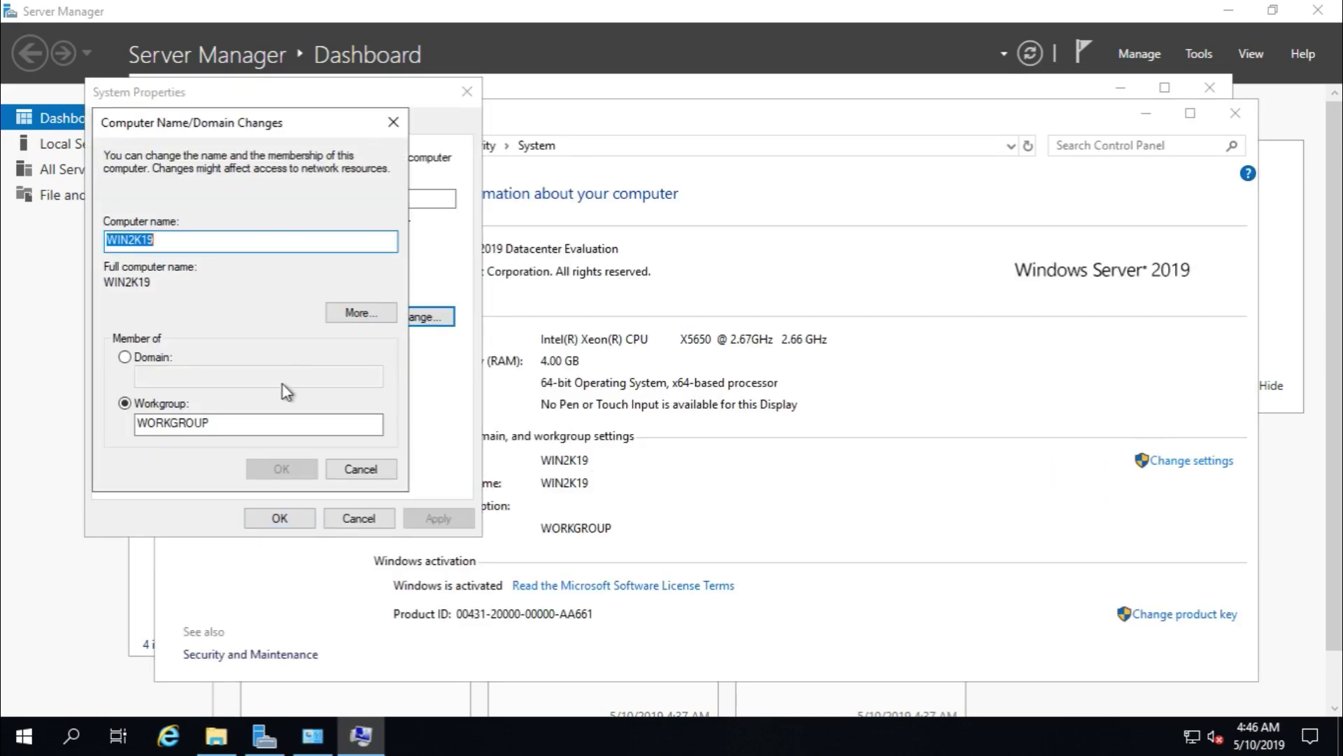
left_click(142, 358)
type("demo.net")
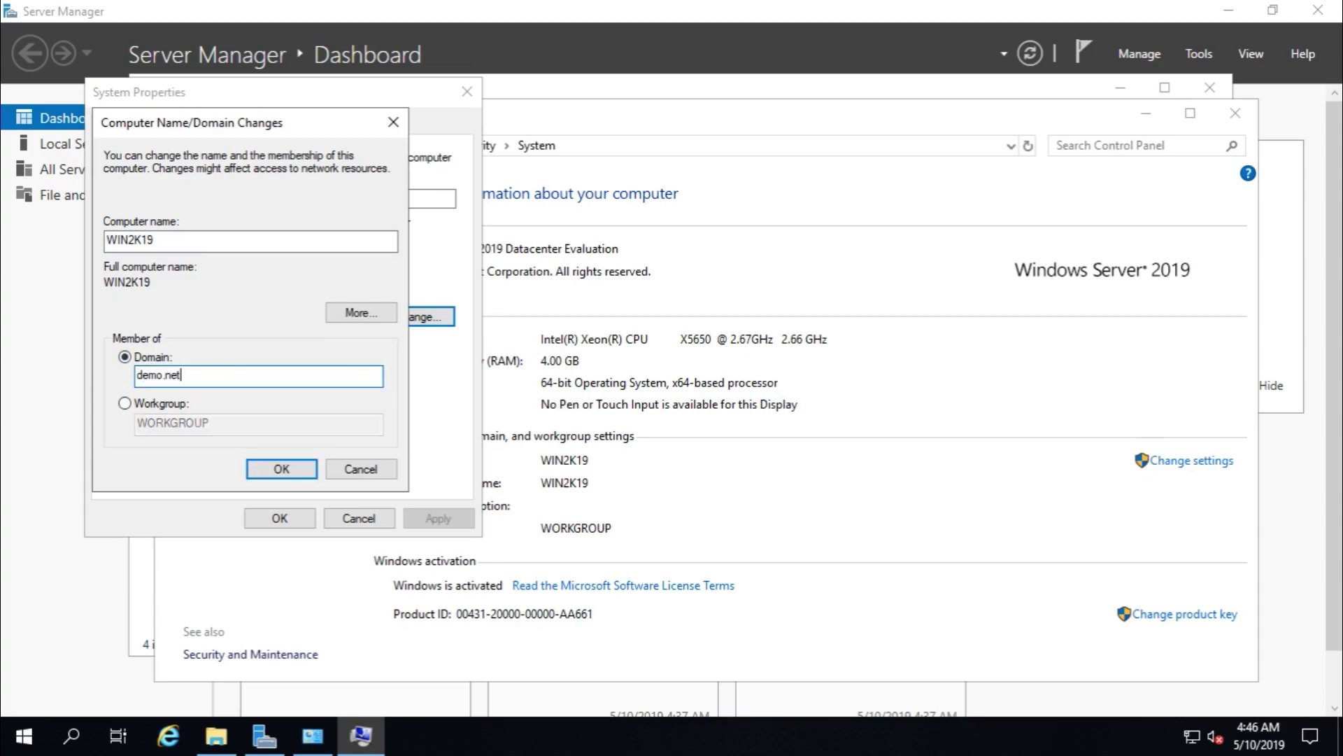
- Switch to the win2k16 session and check its domain name in the Local Server properties of Server Manager
mouse_move(789, 16)
left_click(869, 13)
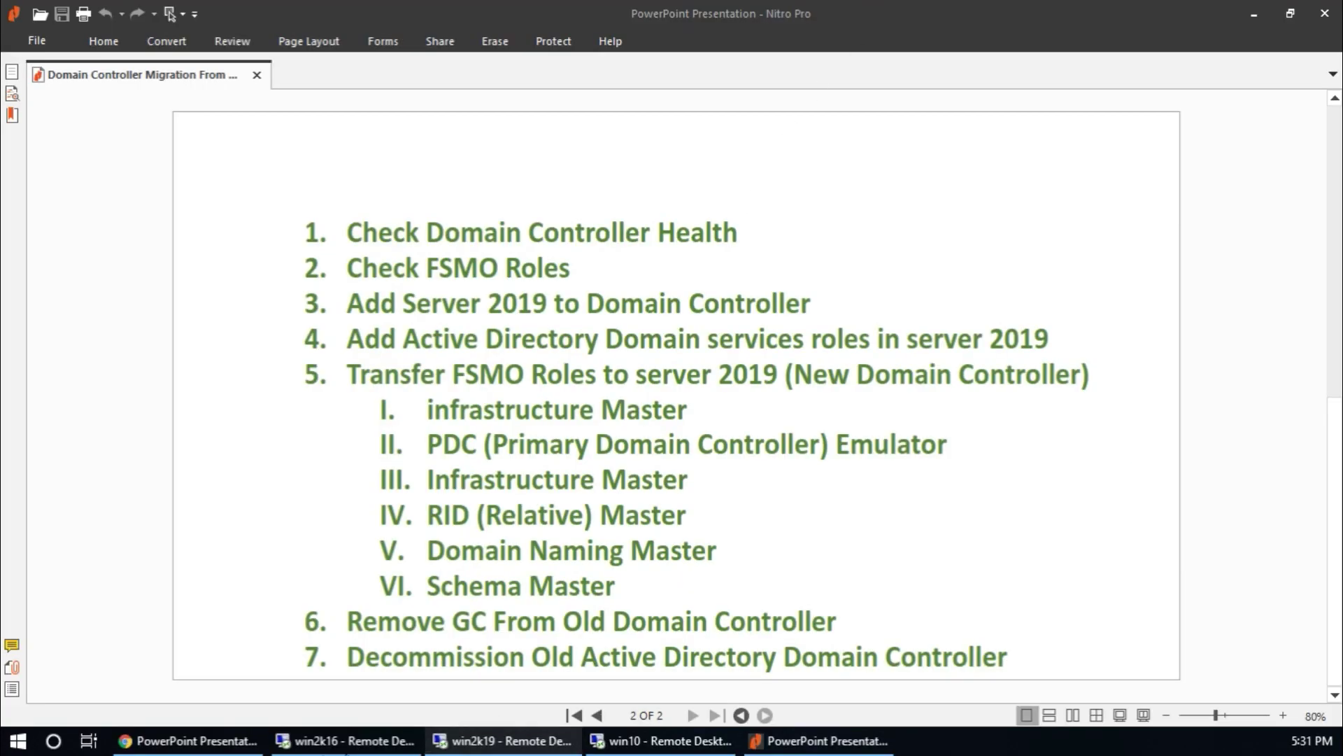
left_click(326, 743)
left_click(73, 308)
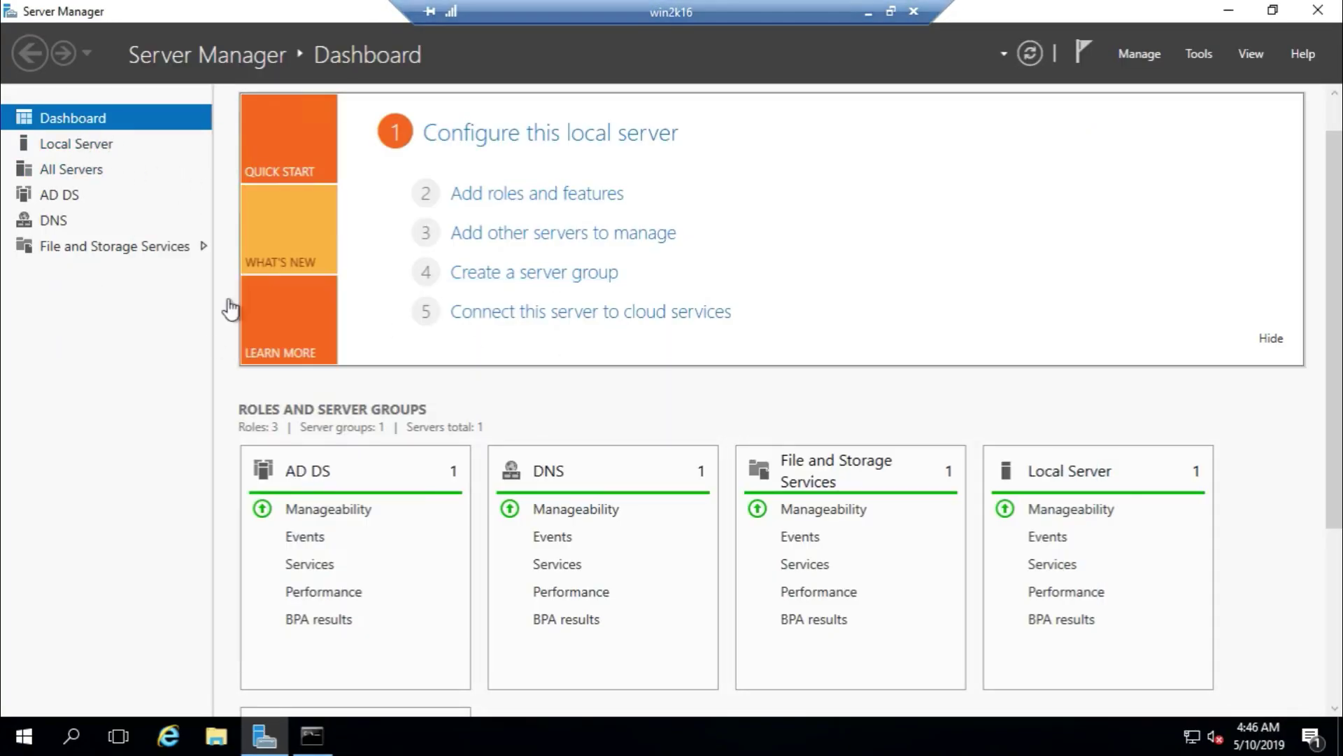
left_click(86, 145)
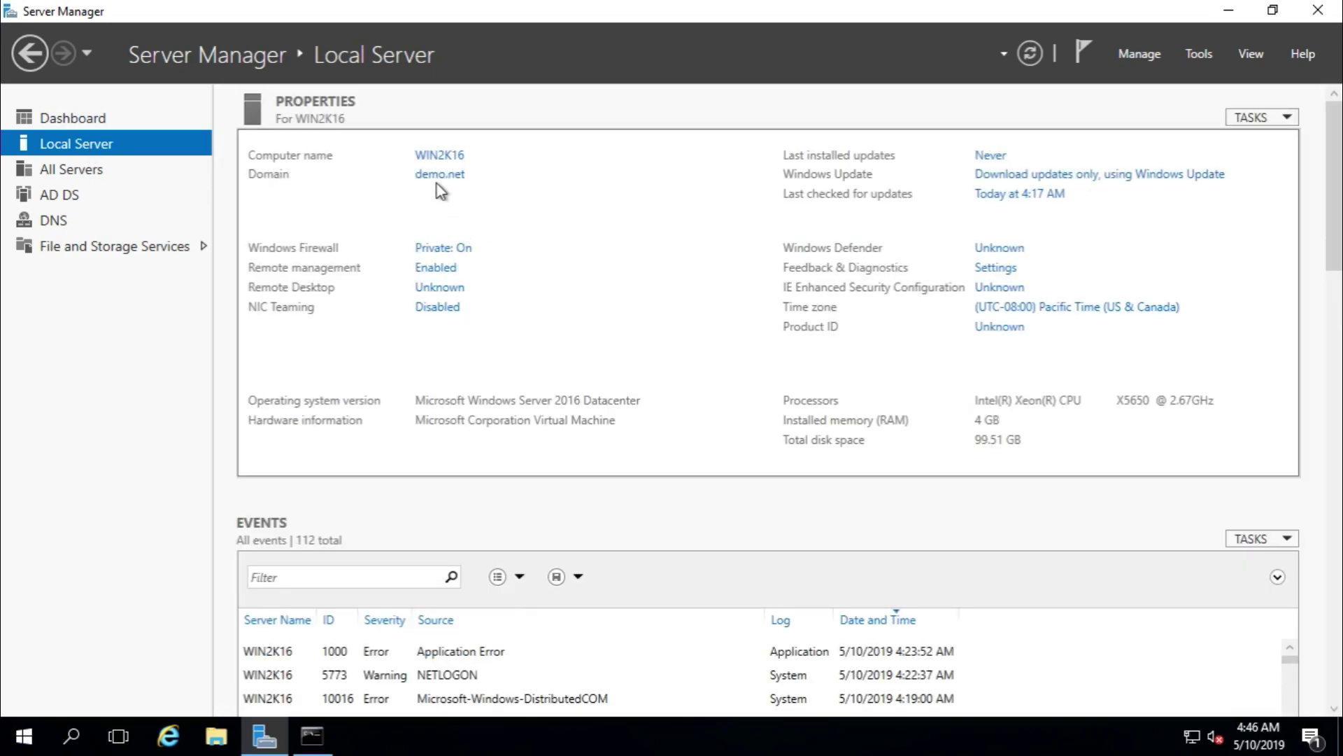
mouse_move(599, 9)
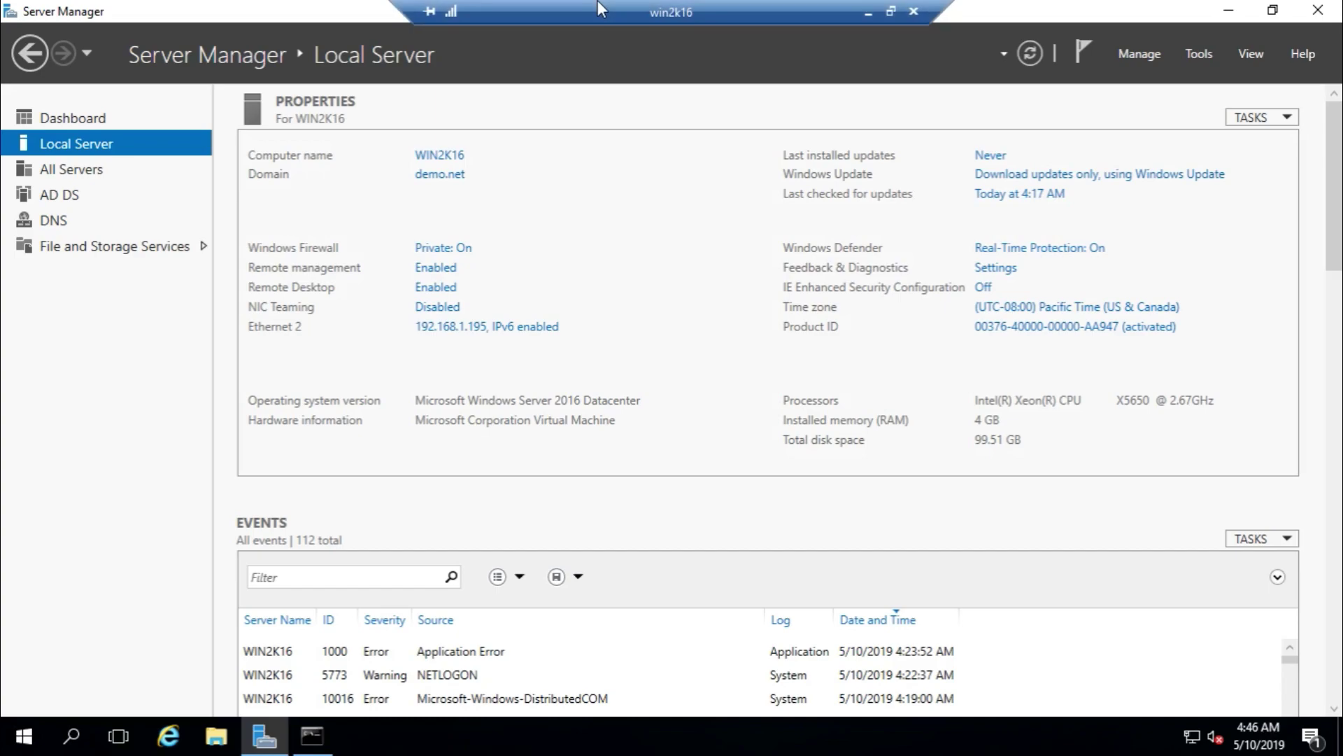
- Return to win2k19, submit the domain change, and enter demo\admin as the user name for joining the domain
left_click(862, 10)
left_click(524, 733)
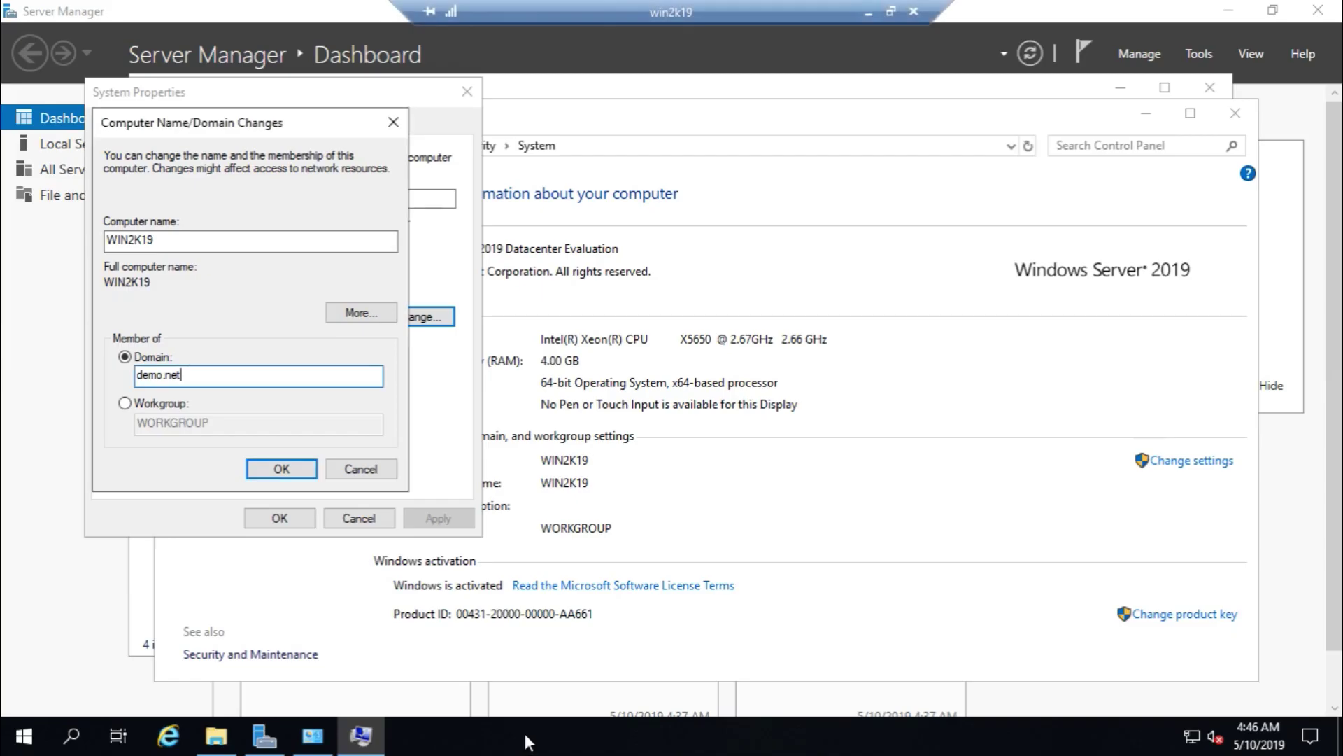
left_click(277, 468)
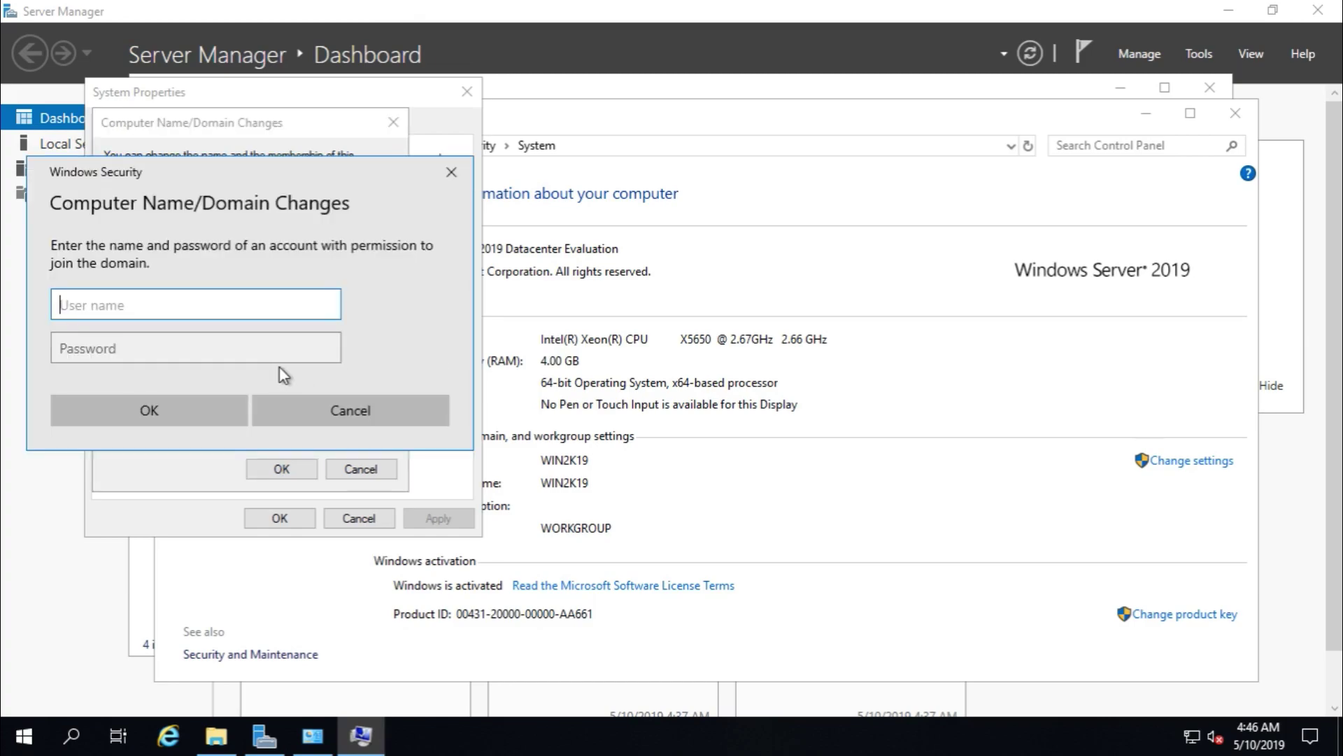
type("demo\\admin")
- On win2k16, open Active Directory Users and Computers and view the Domain Administrator user's group memberships
left_click(859, 13)
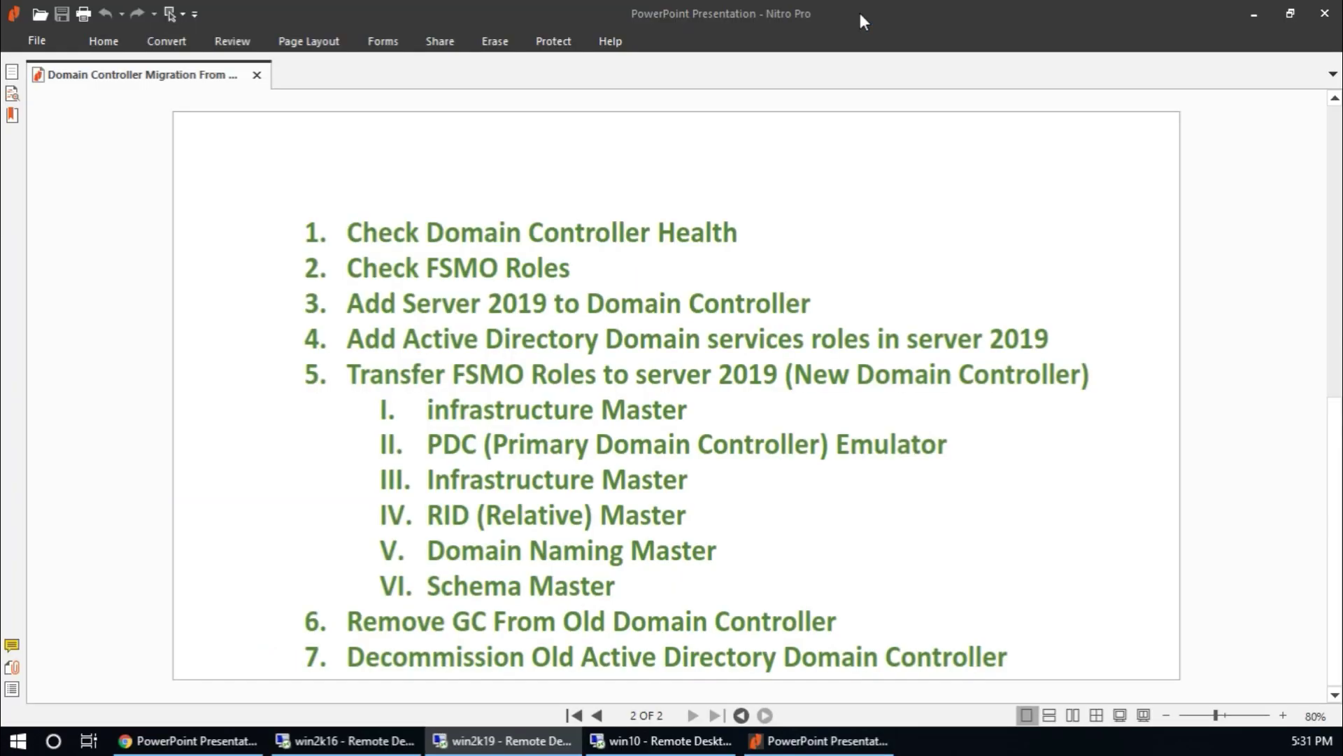
left_click(342, 735)
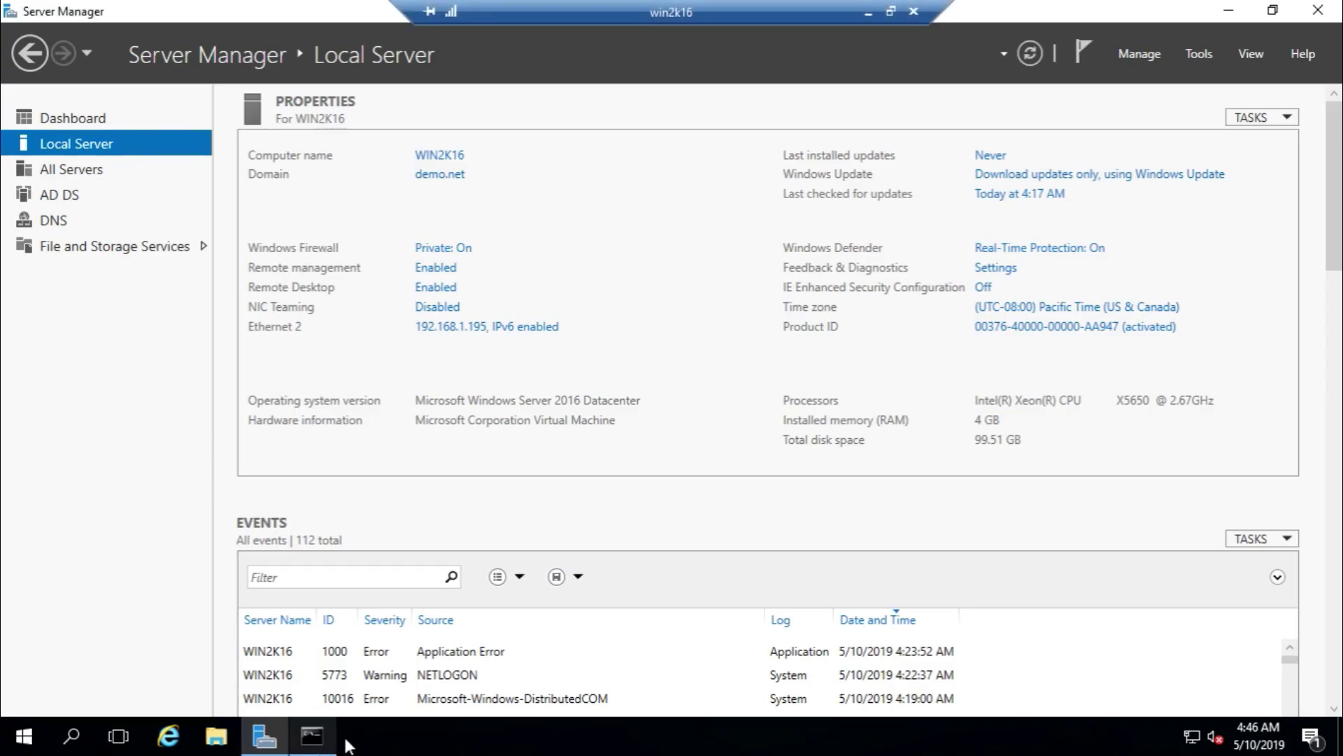
left_click(1197, 52)
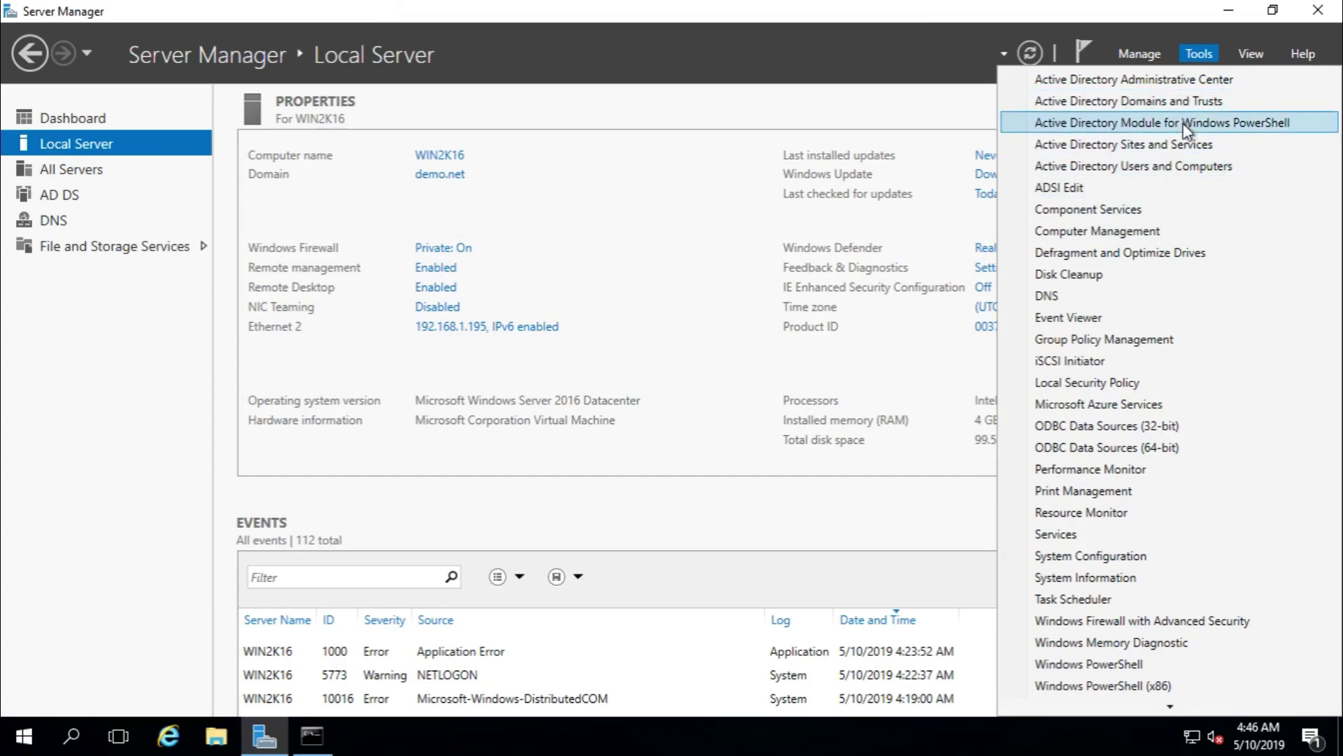
left_click(1178, 167)
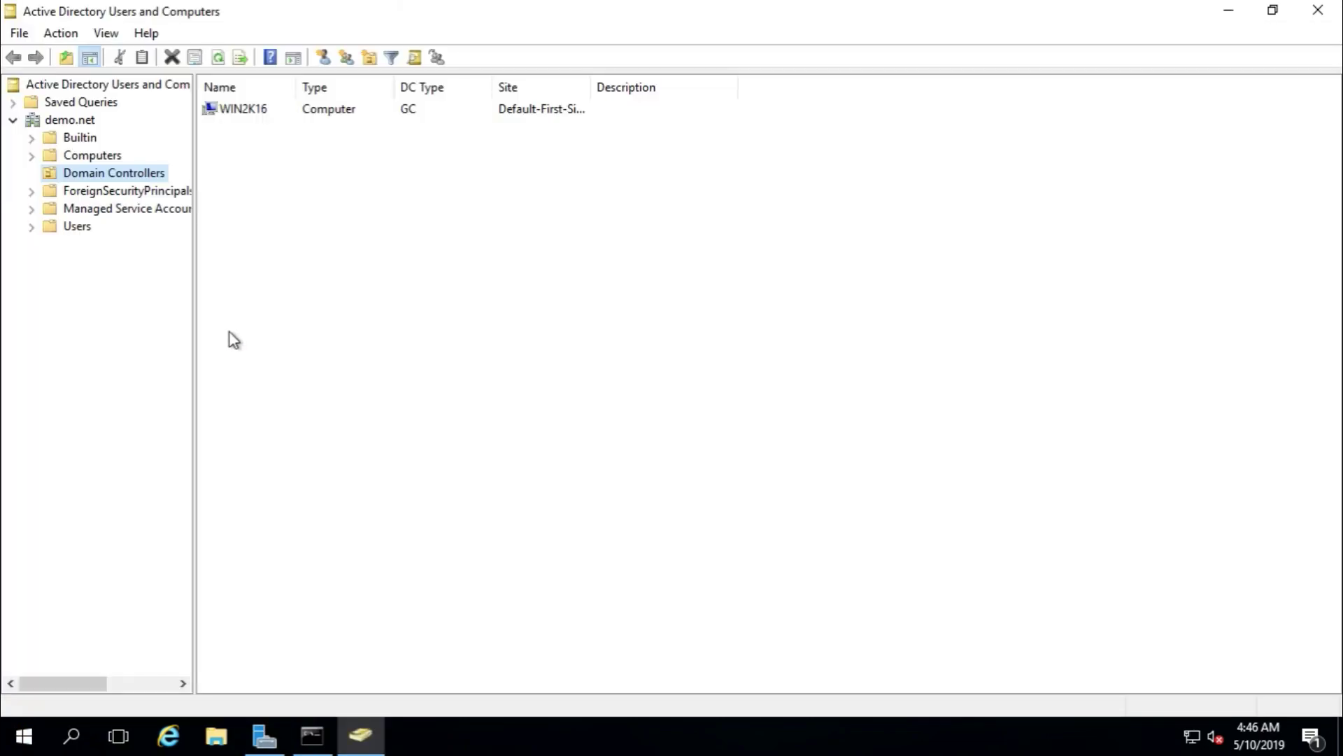
left_click(77, 226)
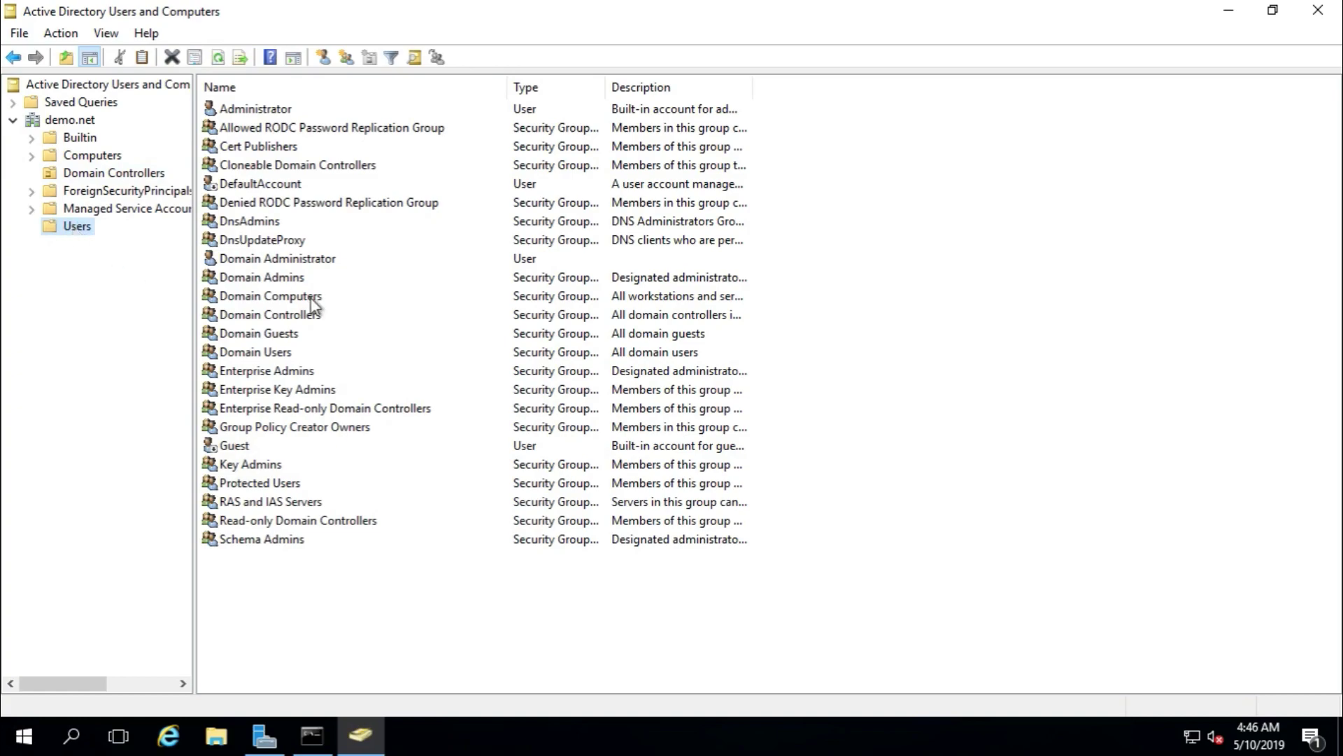
left_click(311, 261)
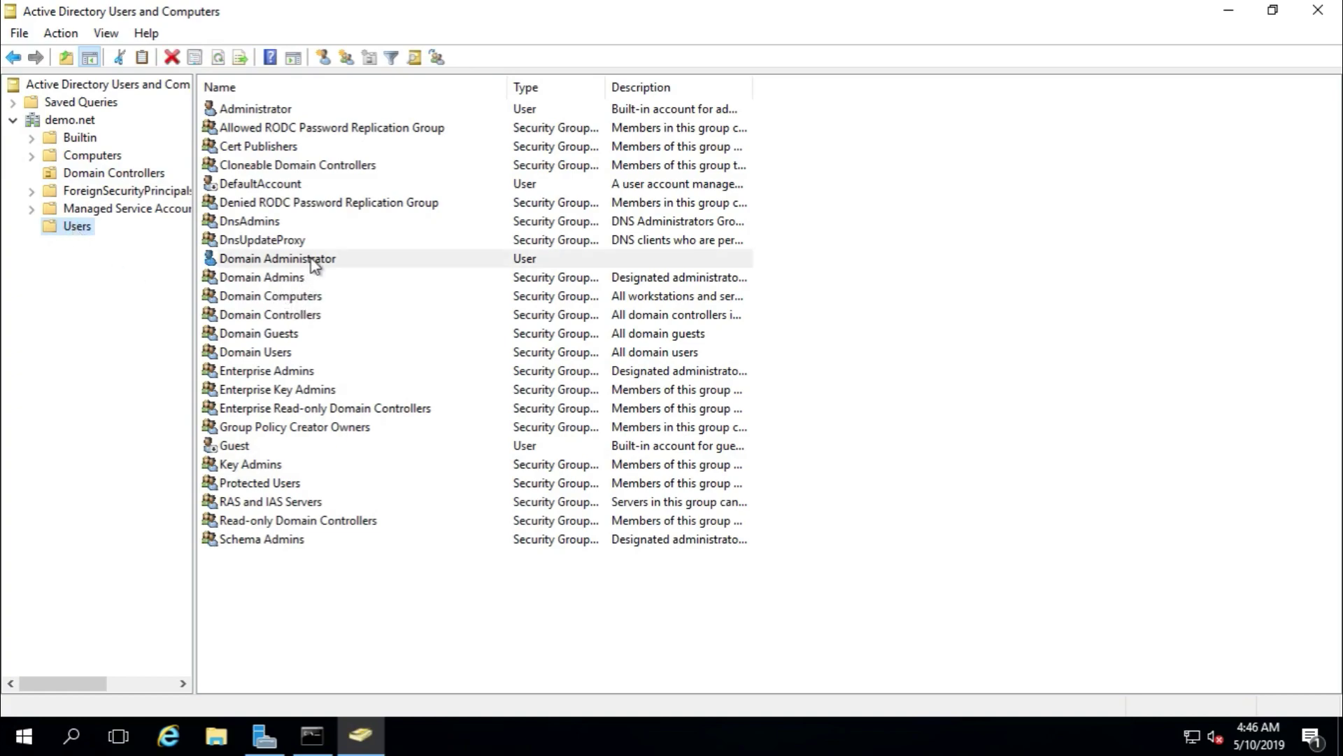
right_click(444, 263)
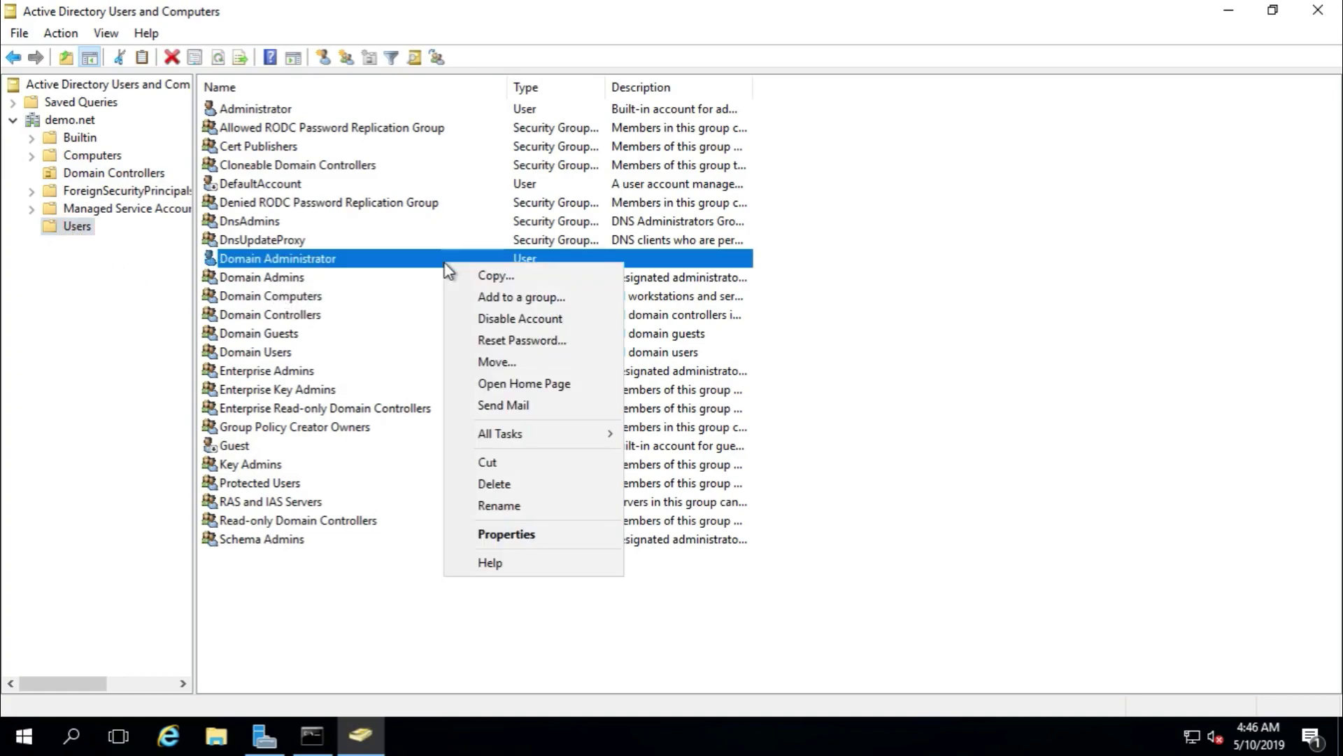
left_click(514, 535)
left_click(550, 147)
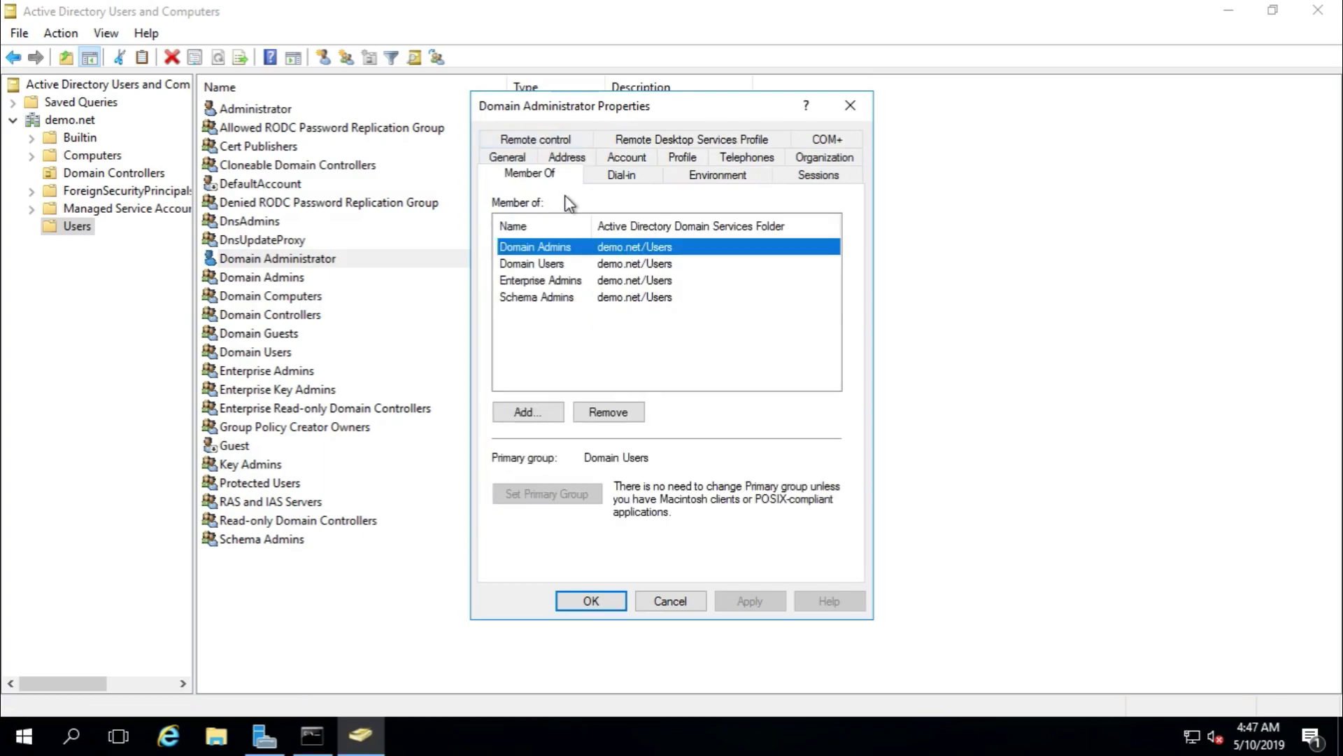
- Examine the Domain Users, Enterprise Admins and Schema Admins entries in the Domain Administrator's group memberships
left_click(530, 263)
left_click(535, 281)
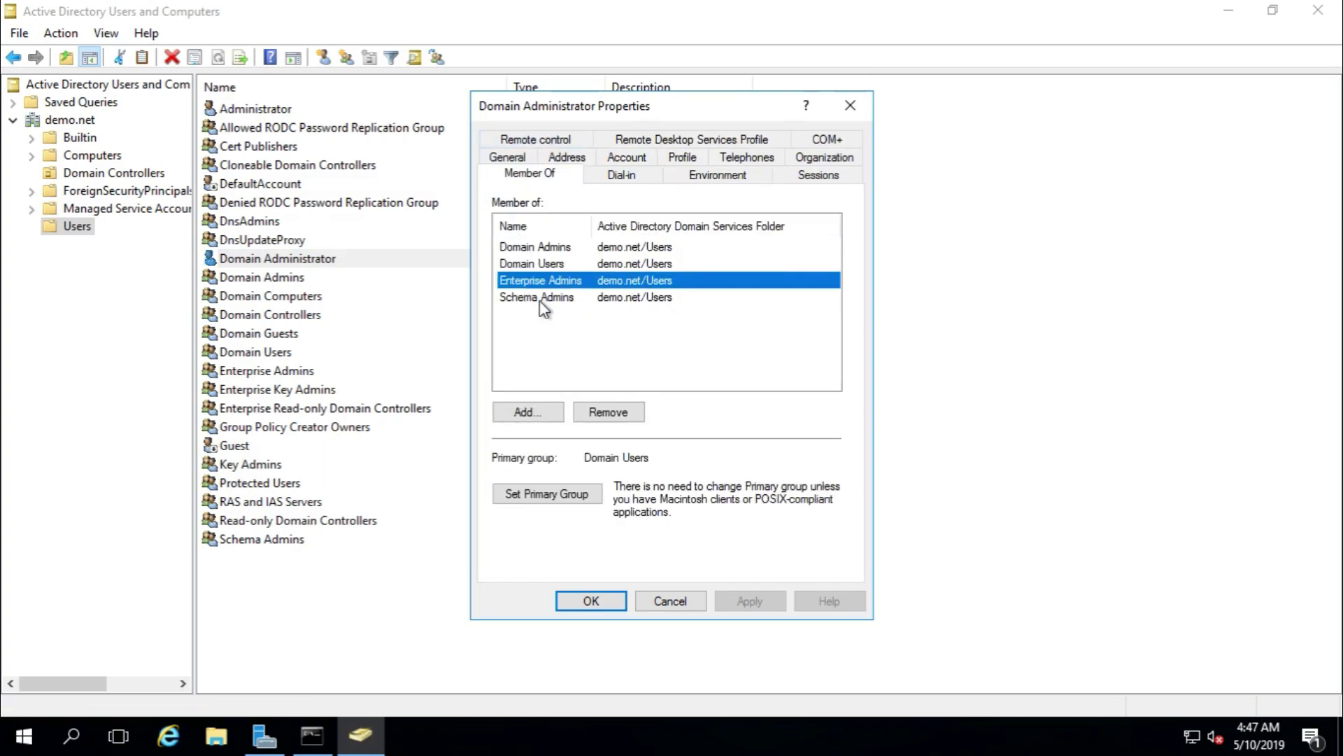
left_click(537, 299)
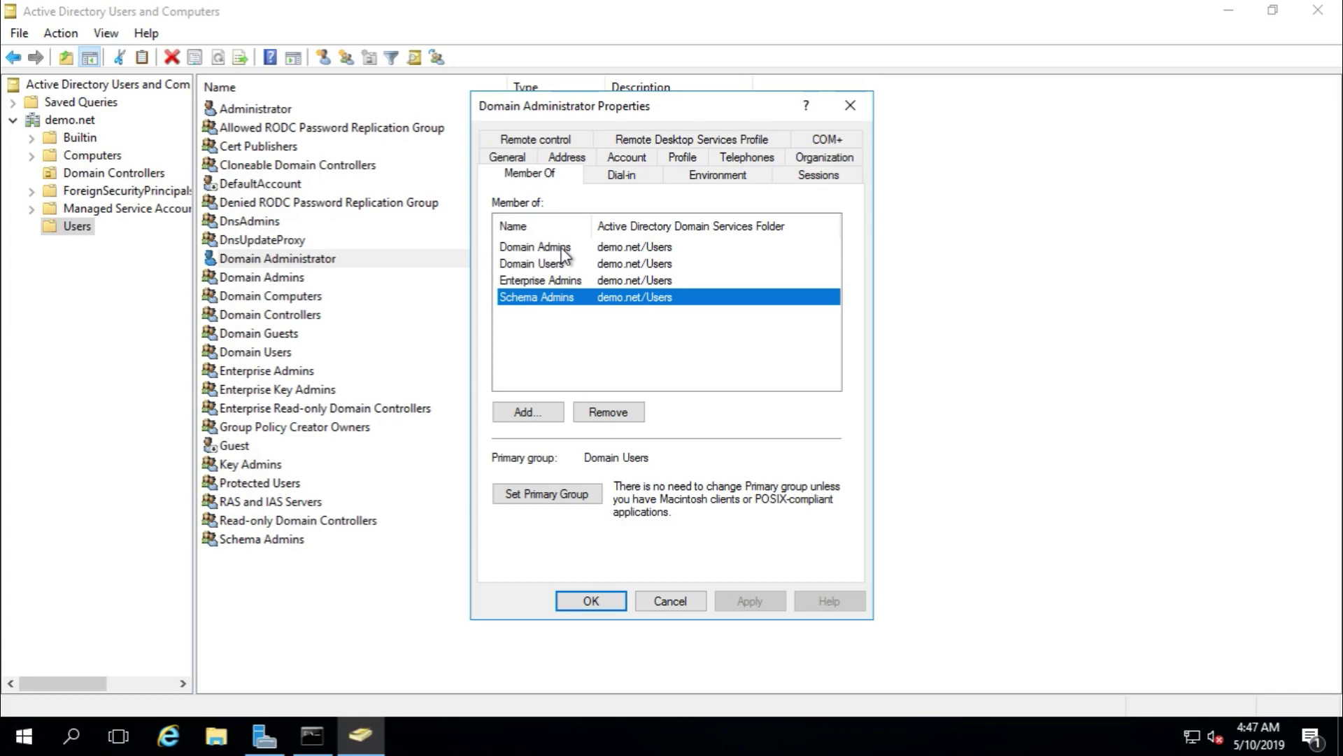
- Return to win2k19, enter the account password to join demo.net, and restart the server to apply the change
left_click(868, 17)
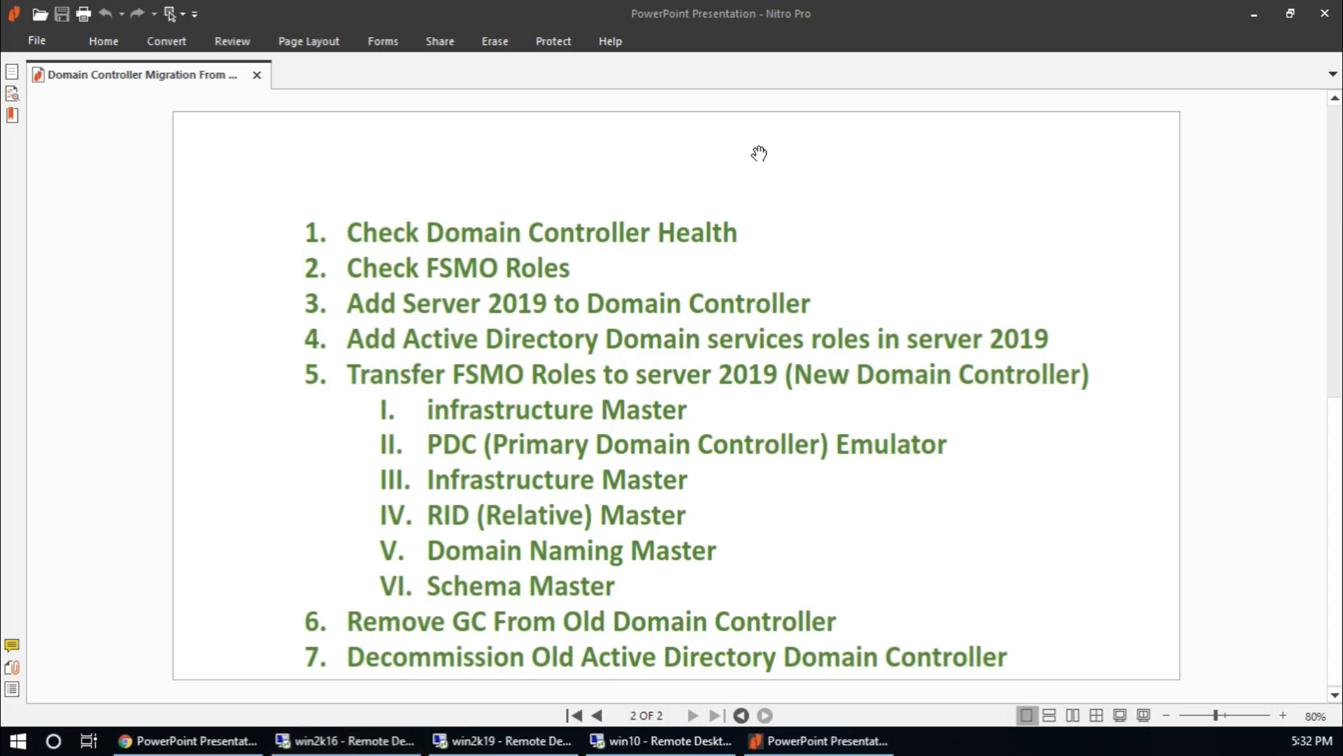
left_click(501, 747)
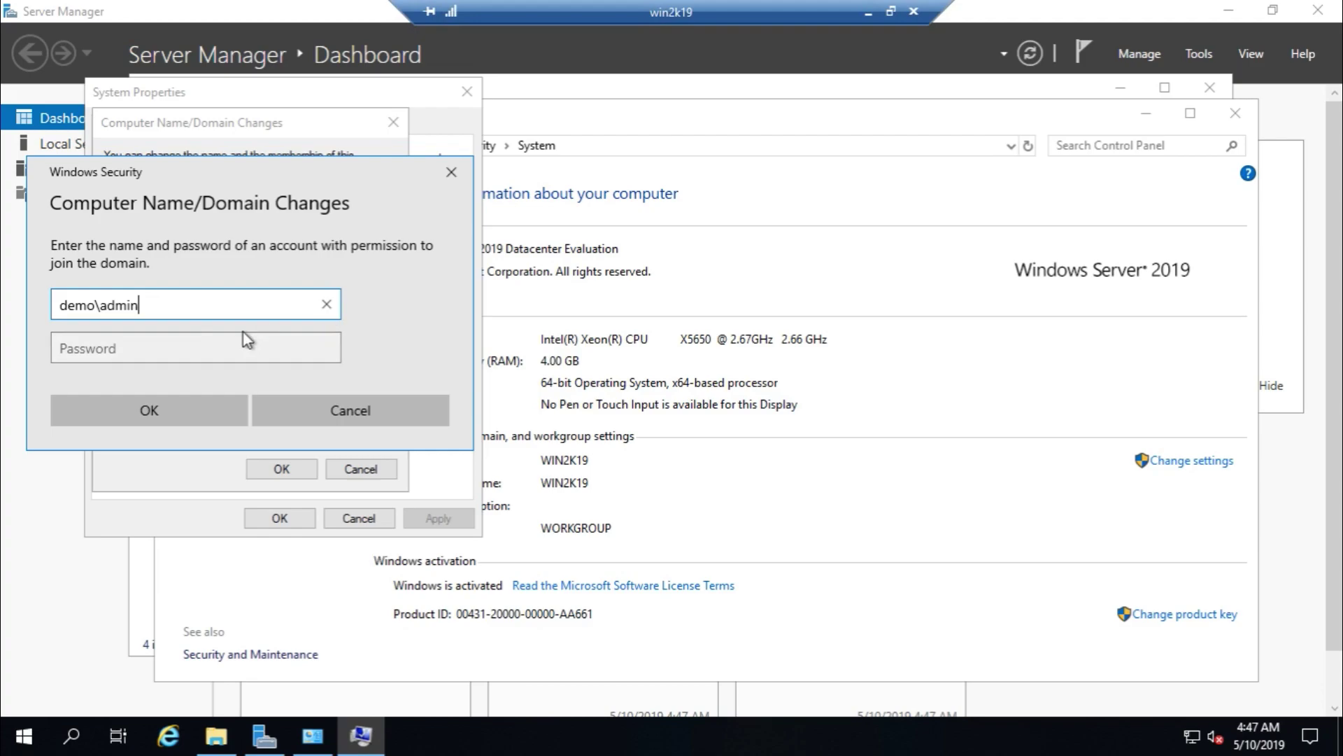
left_click(198, 350)
type("•••••••")
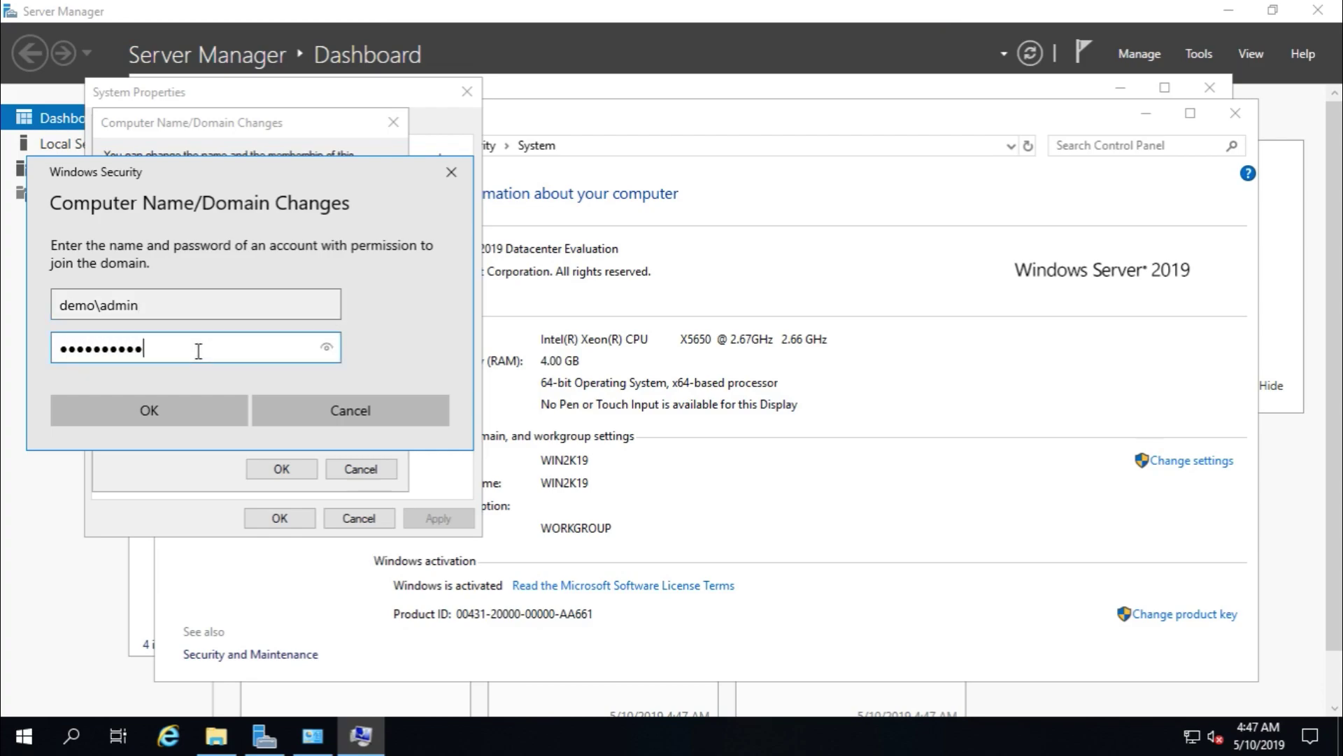
key("Return")
left_click(782, 456)
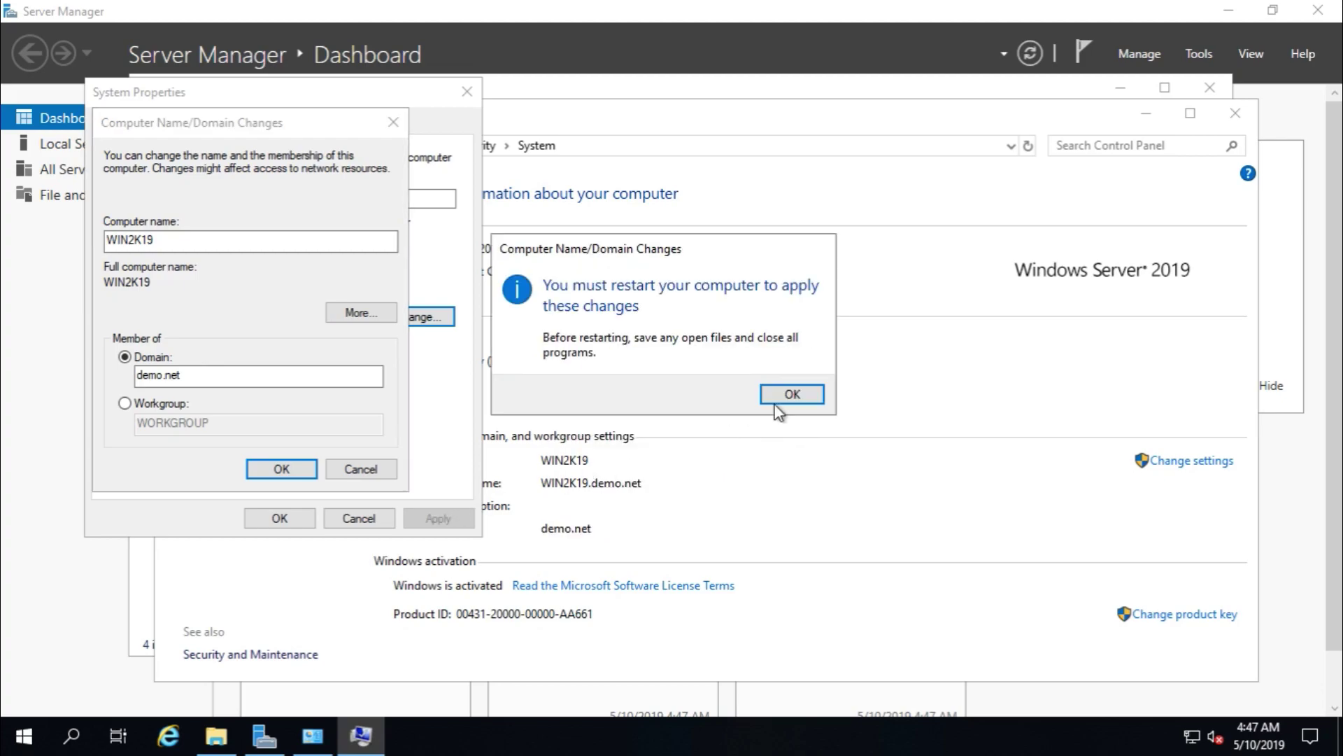
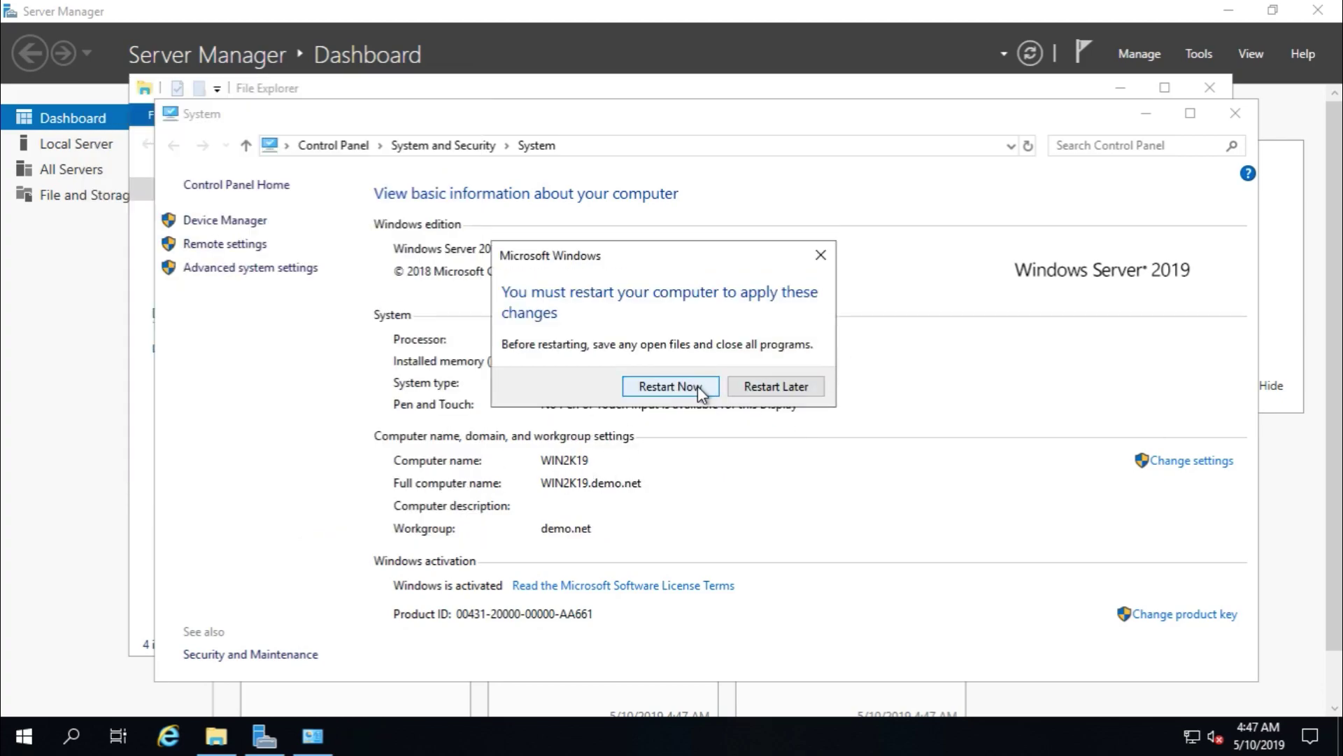
- Switch to the win2k16 session and close the Domain Administrator properties without changes
left_click(868, 12)
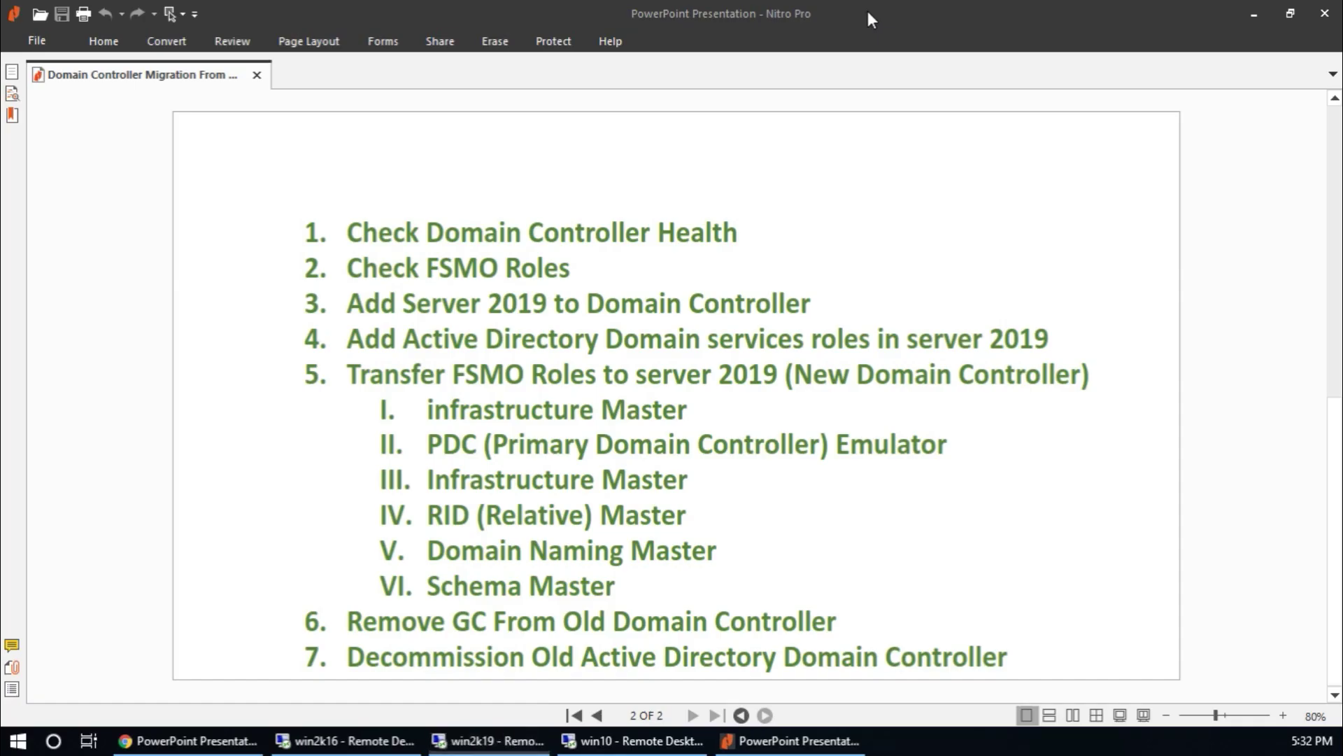
left_click(299, 747)
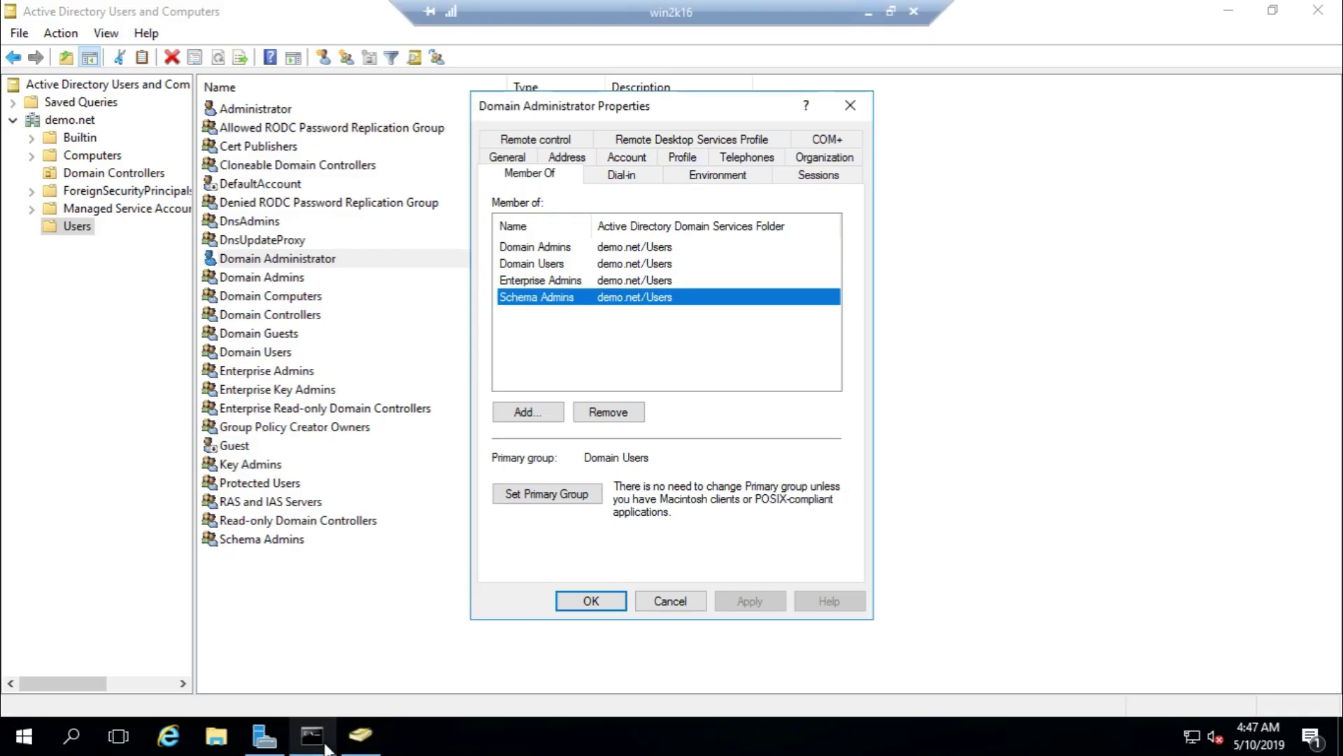
left_click(664, 600)
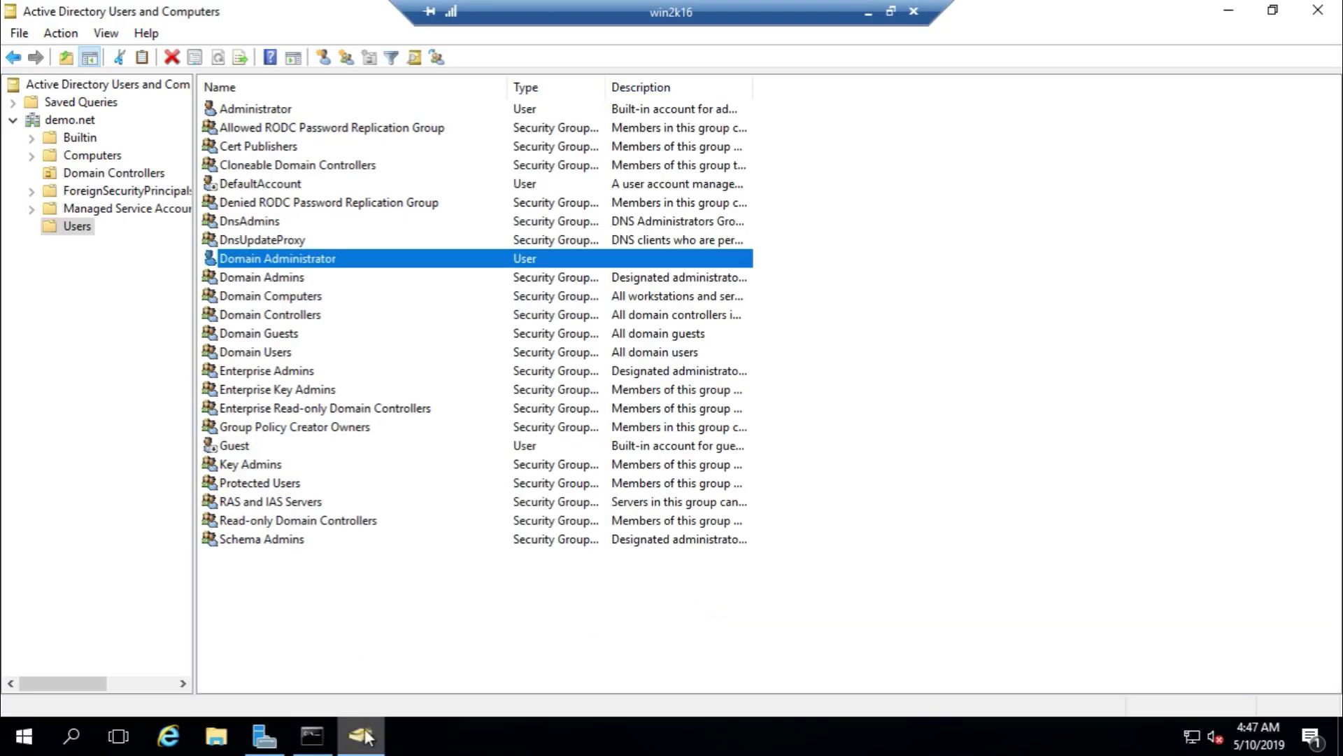
- Open DNS Manager and examine the WIN10 and win2k16 host records in the demo.net forward lookup zone
left_click(264, 736)
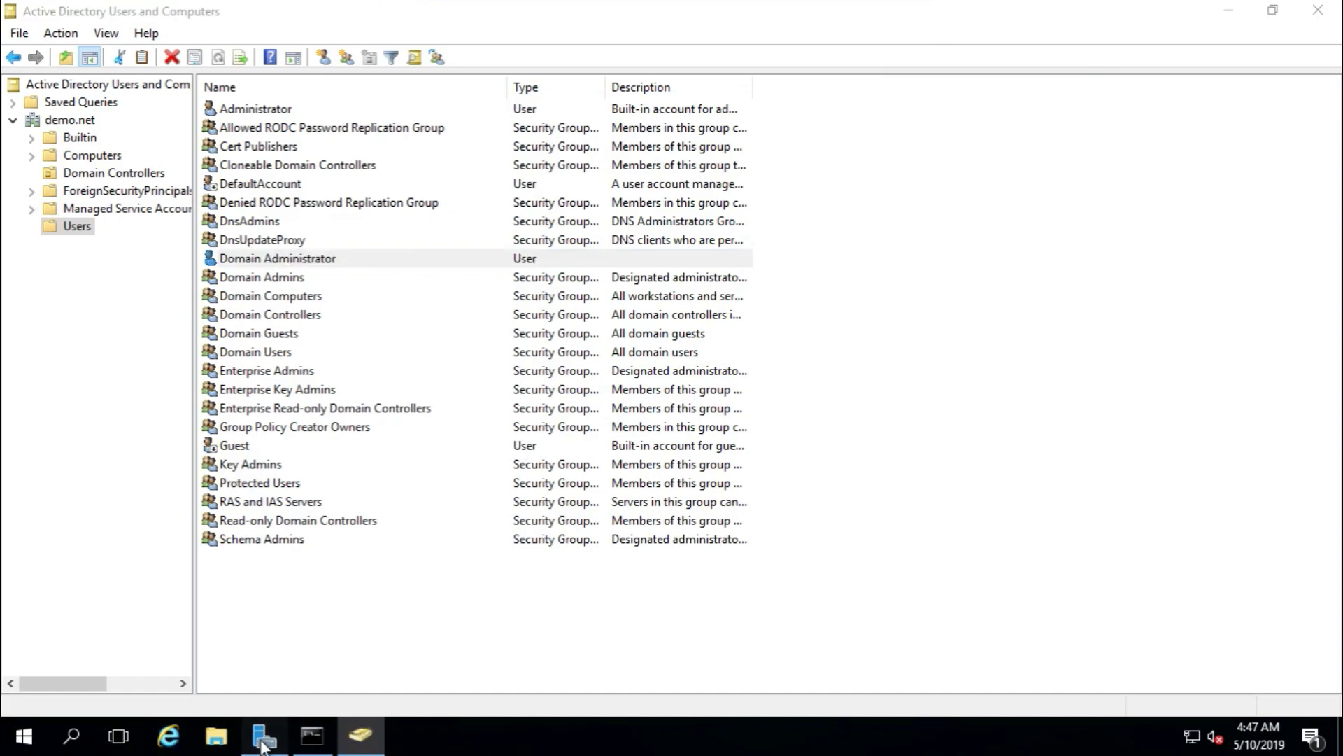
left_click(1194, 56)
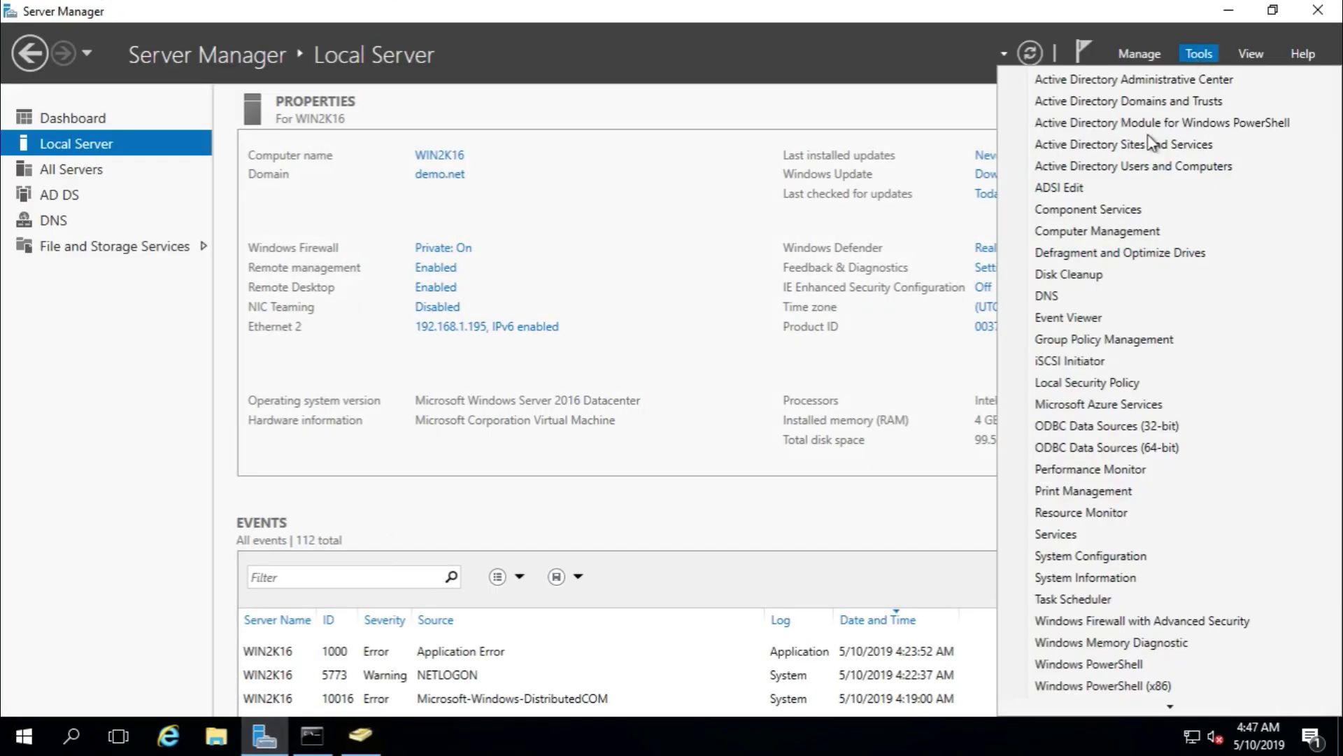
left_click(1079, 295)
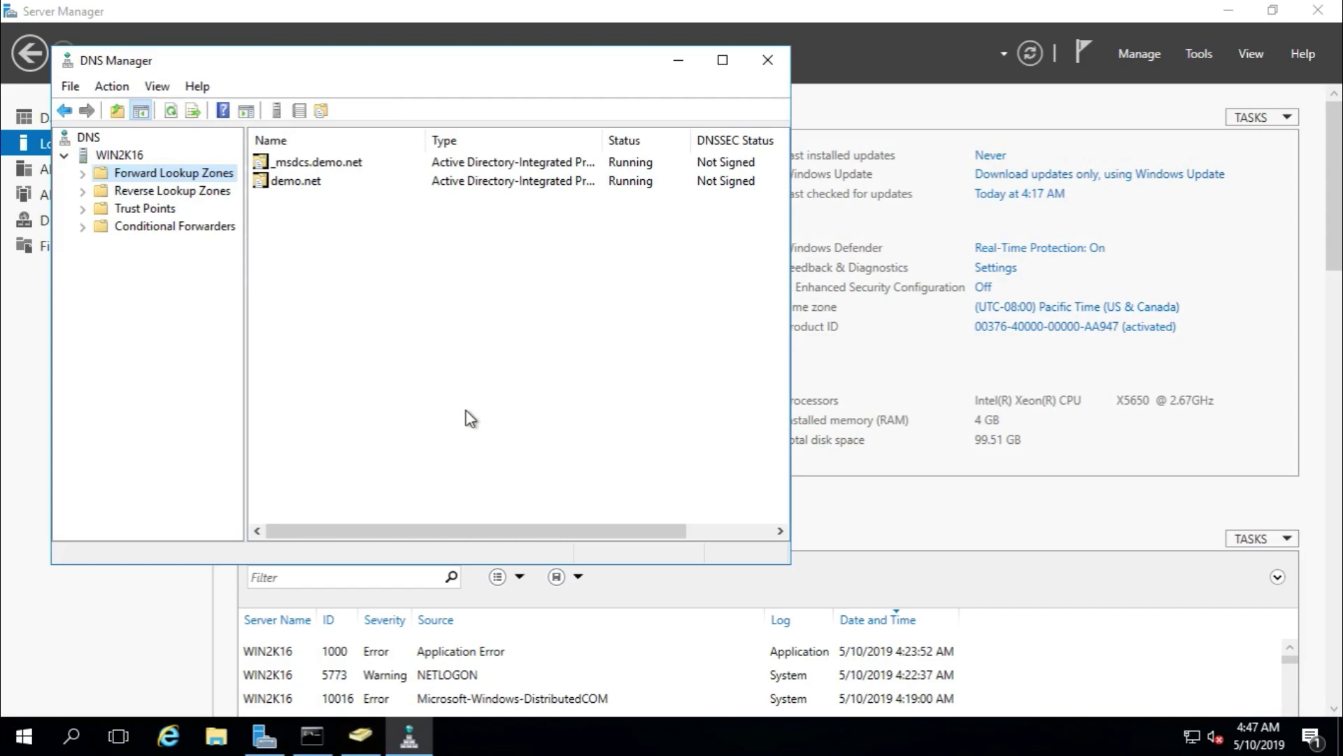
double_click(165, 175)
double_click(167, 209)
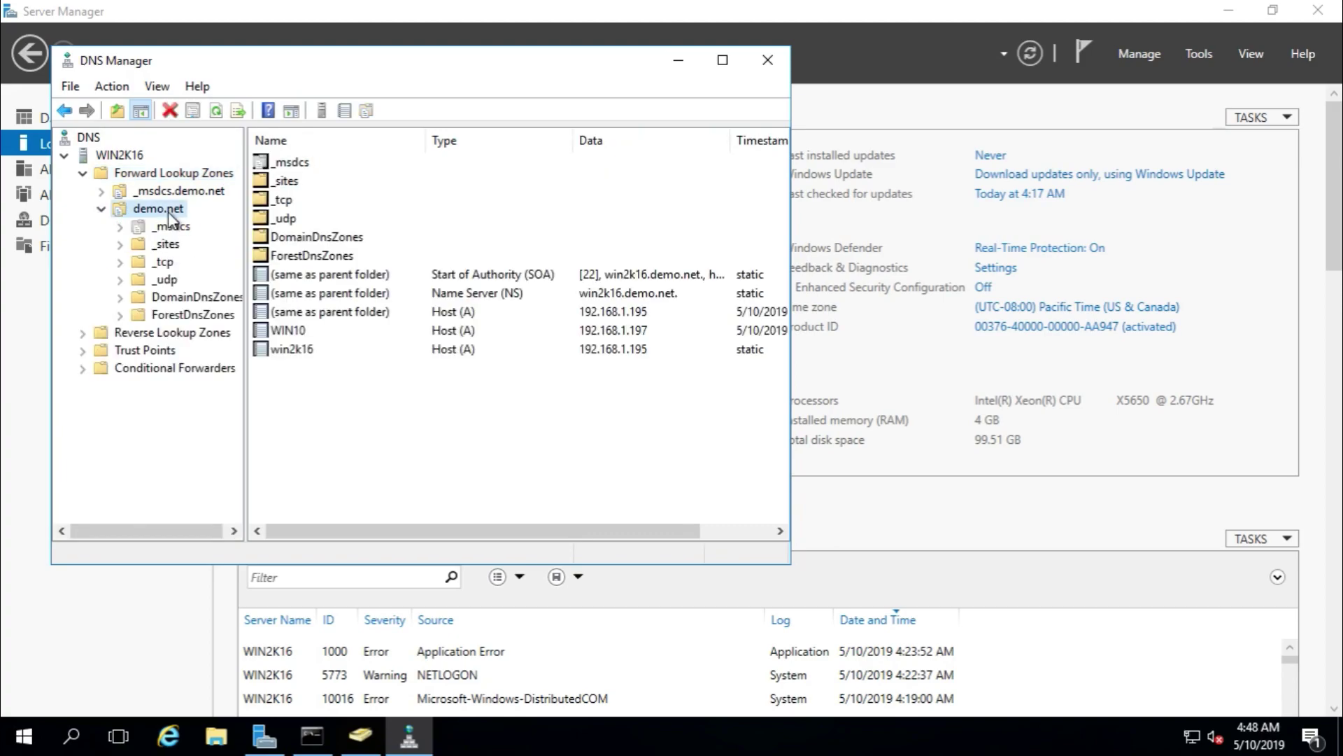
left_click(294, 331)
left_click(293, 350)
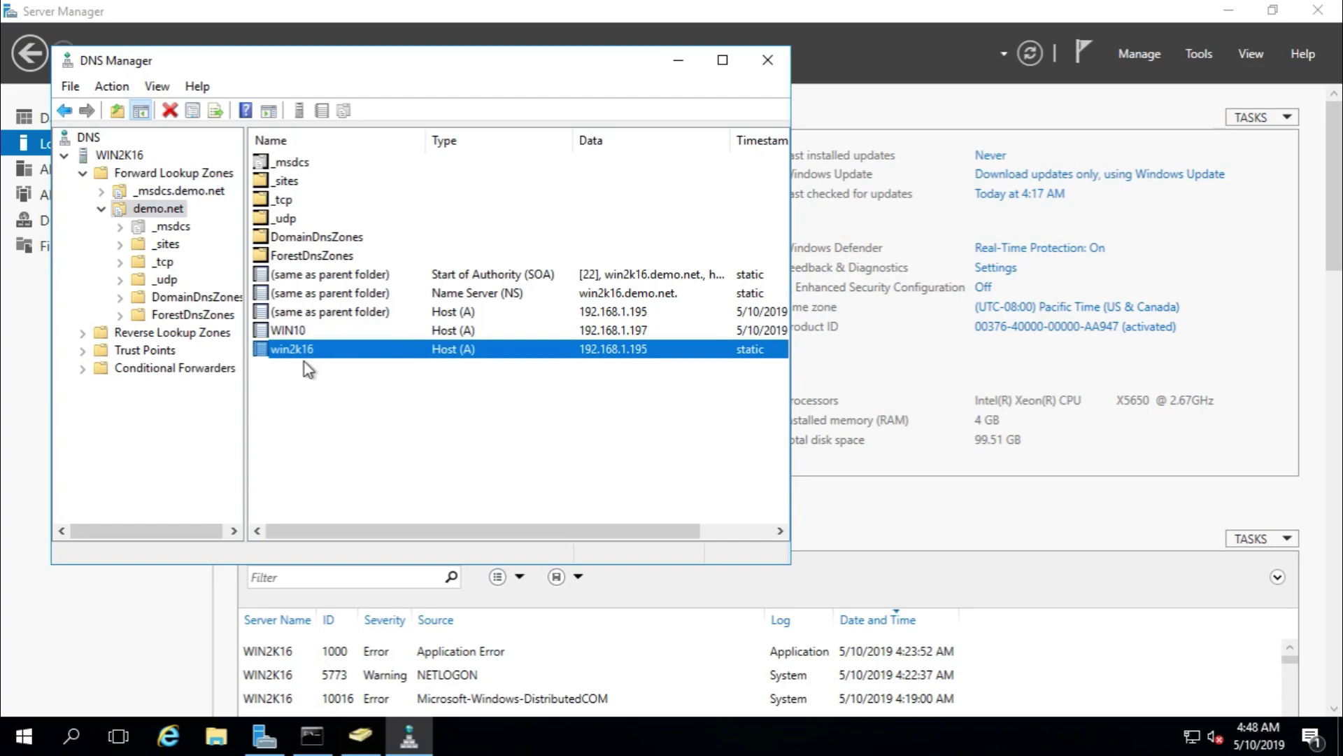
- View the records in the 1.168.192.in-addr.arpa reverse lookup zone and minimize DNS Manager
double_click(154, 333)
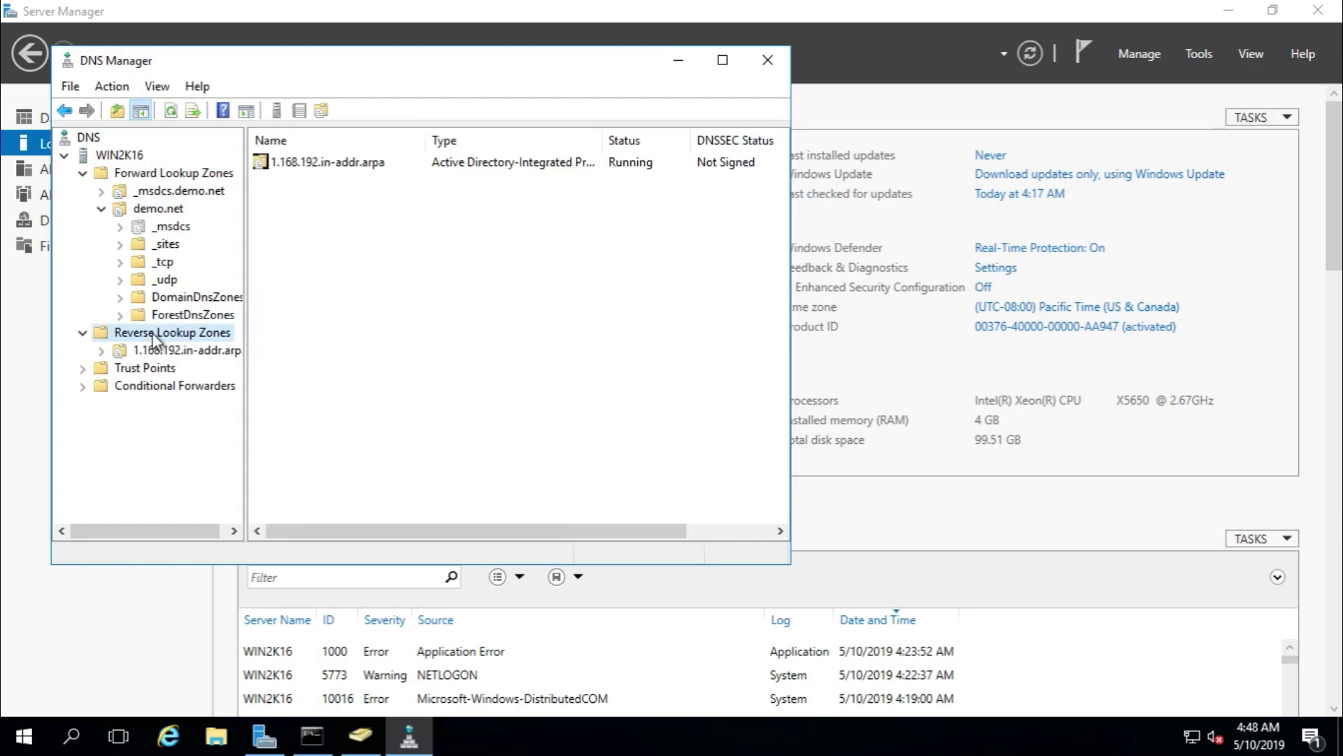
left_click(181, 351)
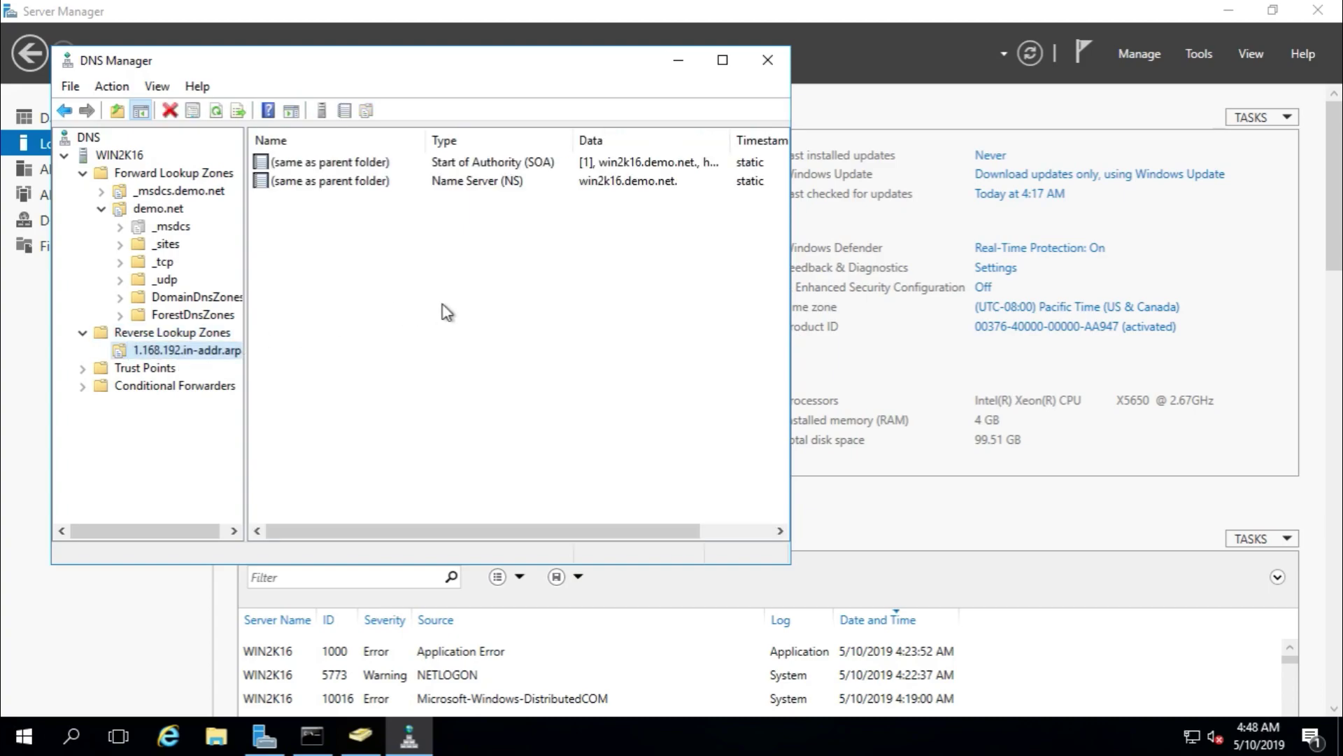
left_click(683, 70)
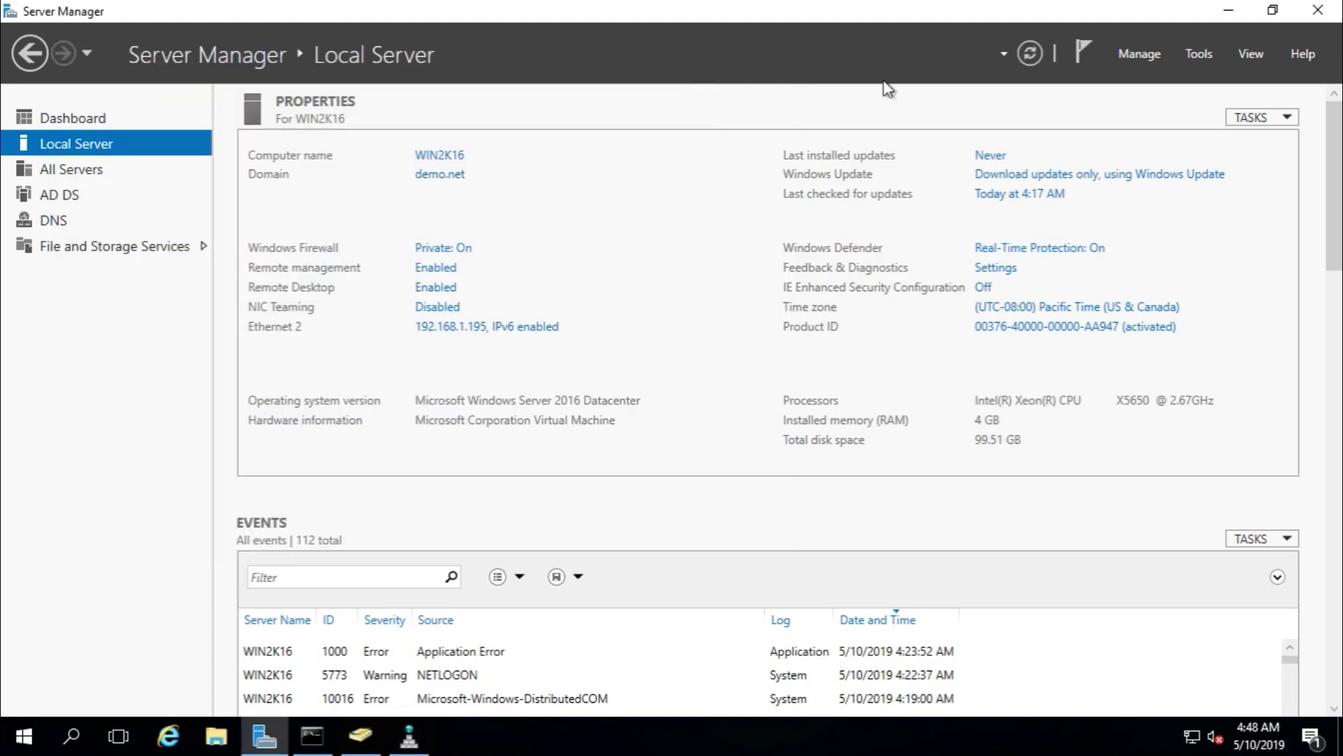
- Open Group Policy Management, view the Demo Group Policy linked to demo.net, and return to DNS Manager
left_click(1187, 55)
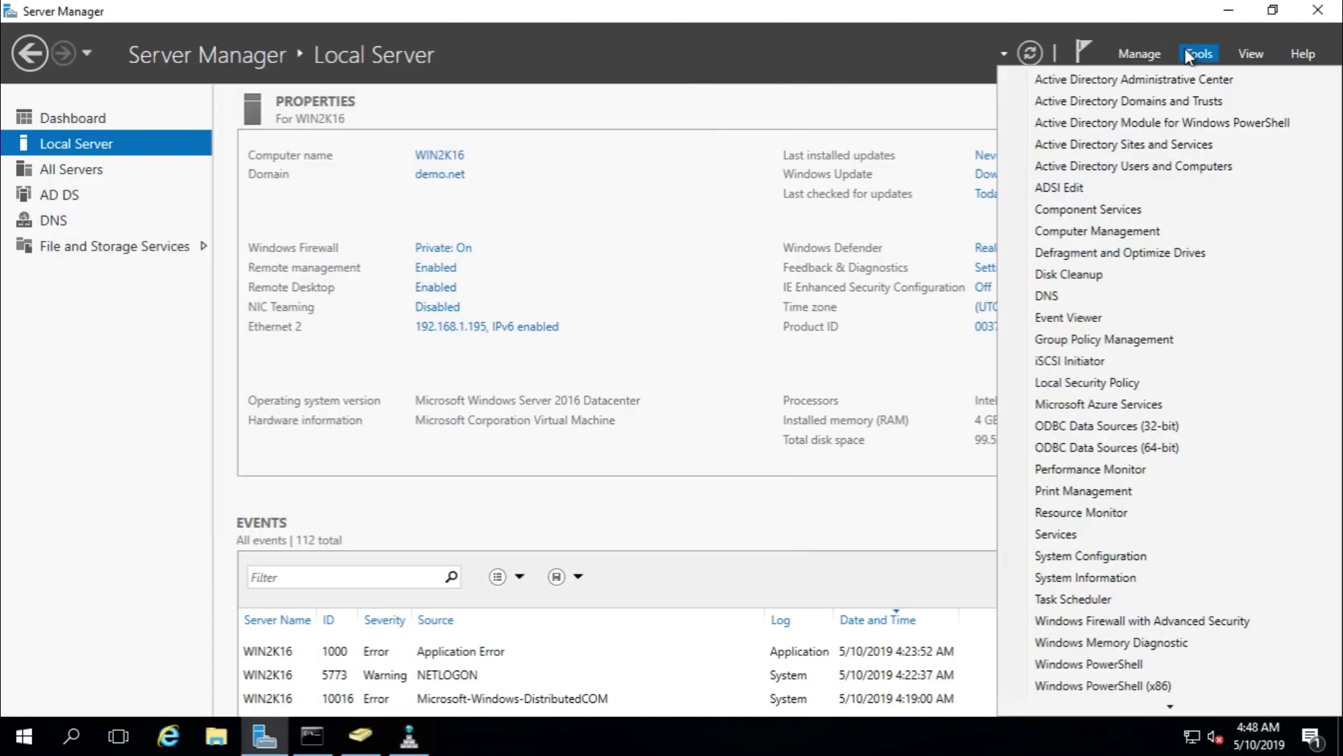
left_click(1123, 340)
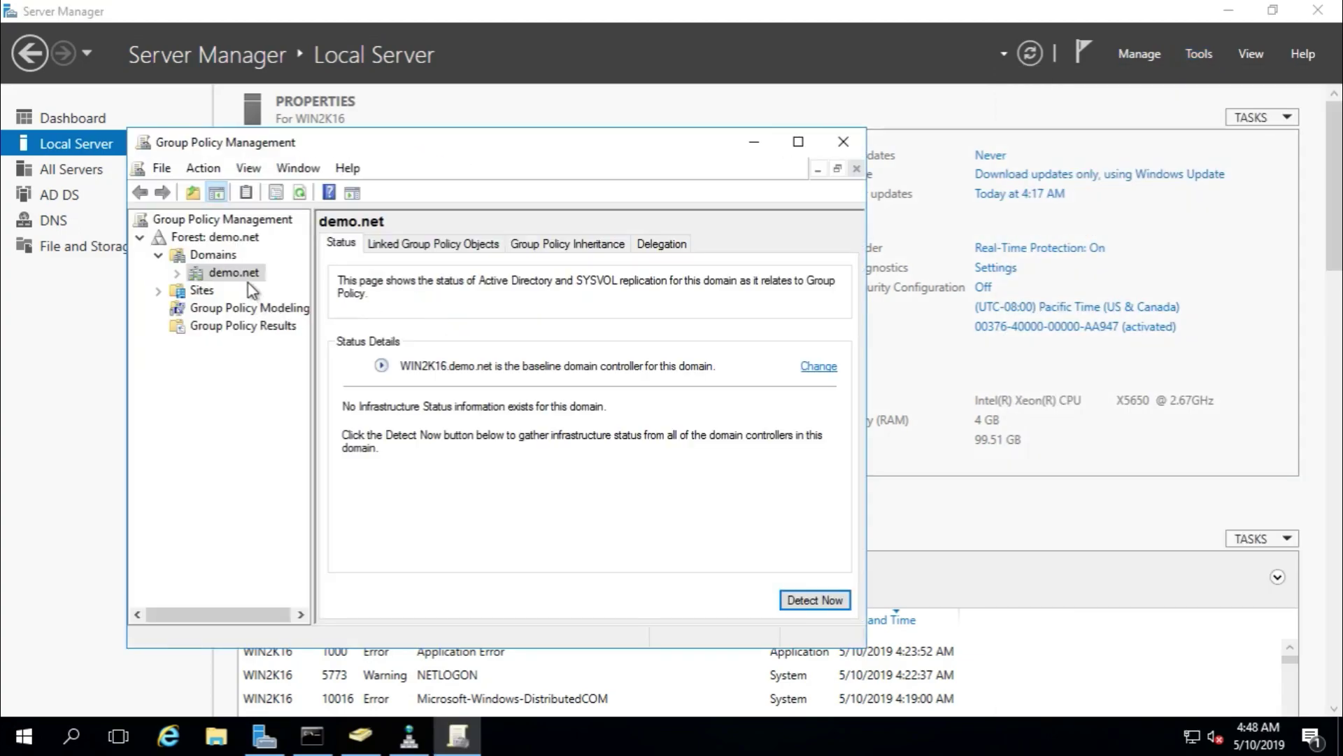
double_click(245, 279)
left_click(254, 307)
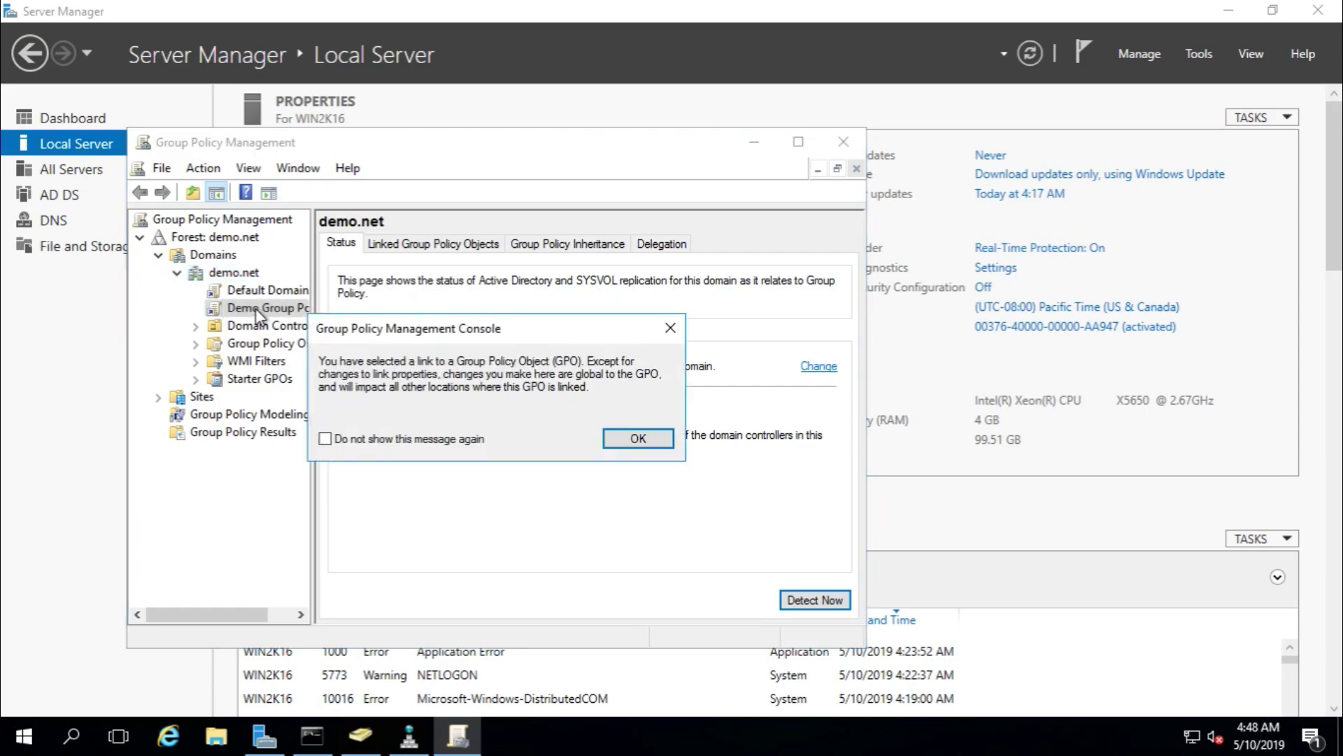
left_click(665, 435)
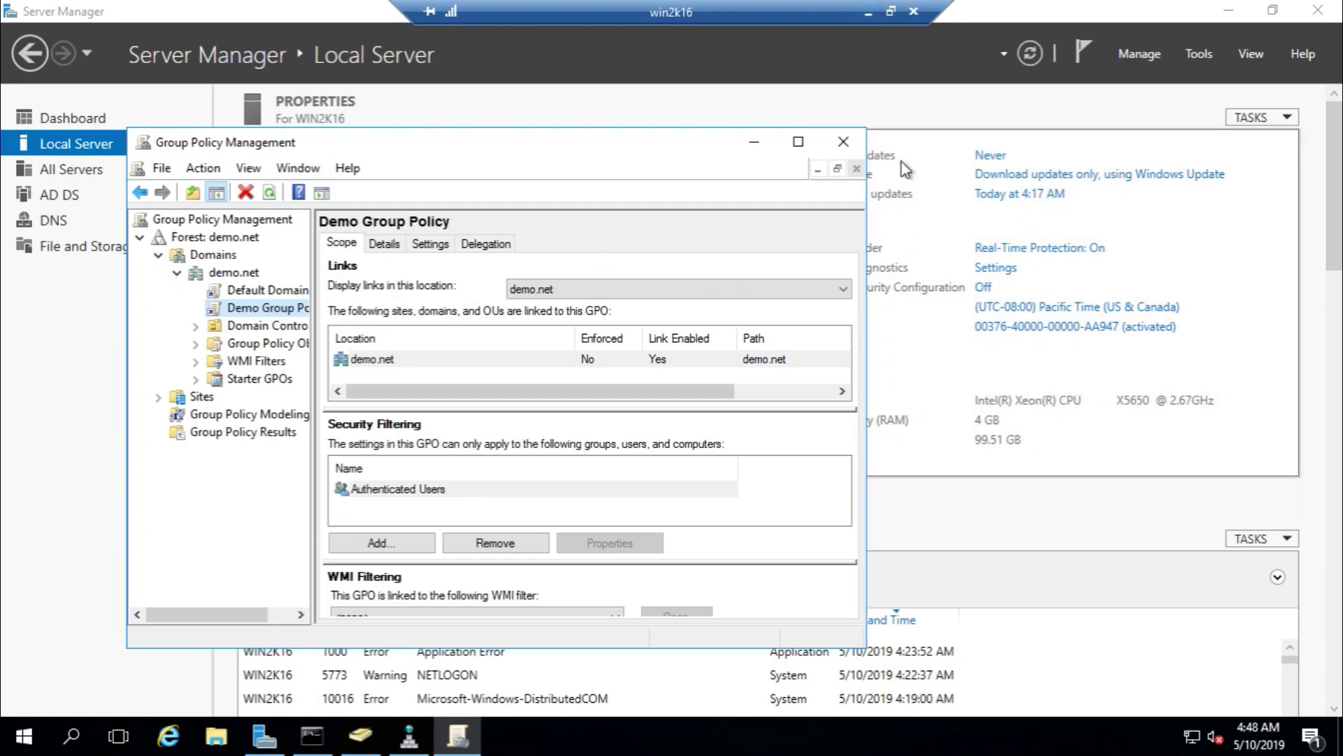
left_click(410, 735)
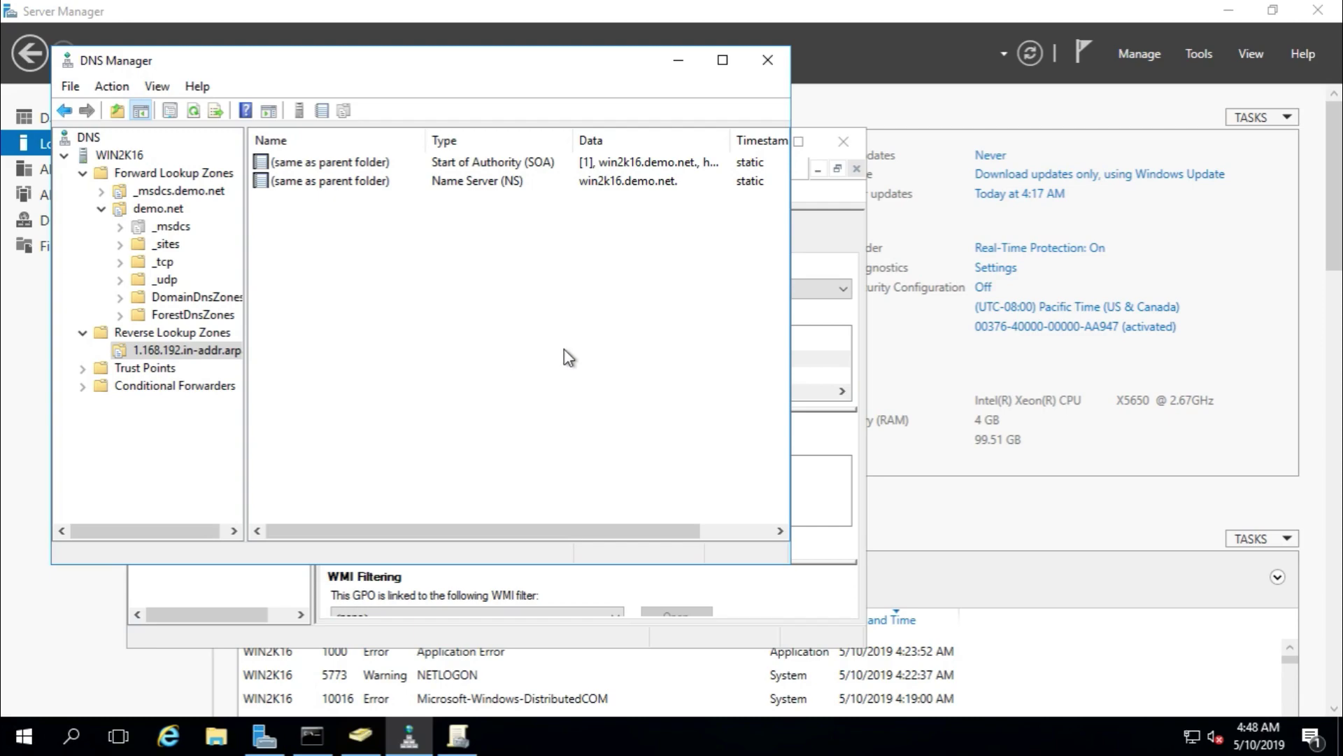
- Leave the win2k16 session, launch Remote Desktop Connection with mstsc, and start a connection to win2k19
mouse_move(725, 9)
left_click(868, 12)
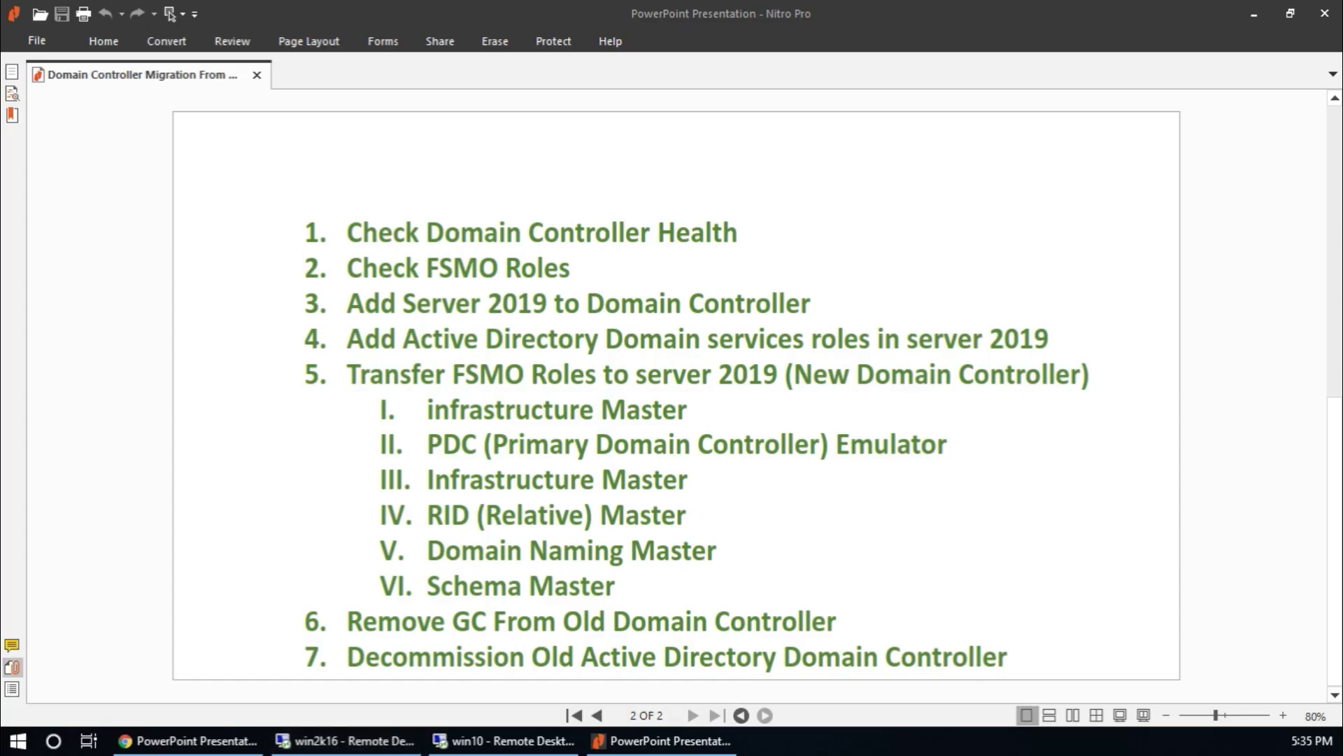
left_click(18, 742)
type("mstsc")
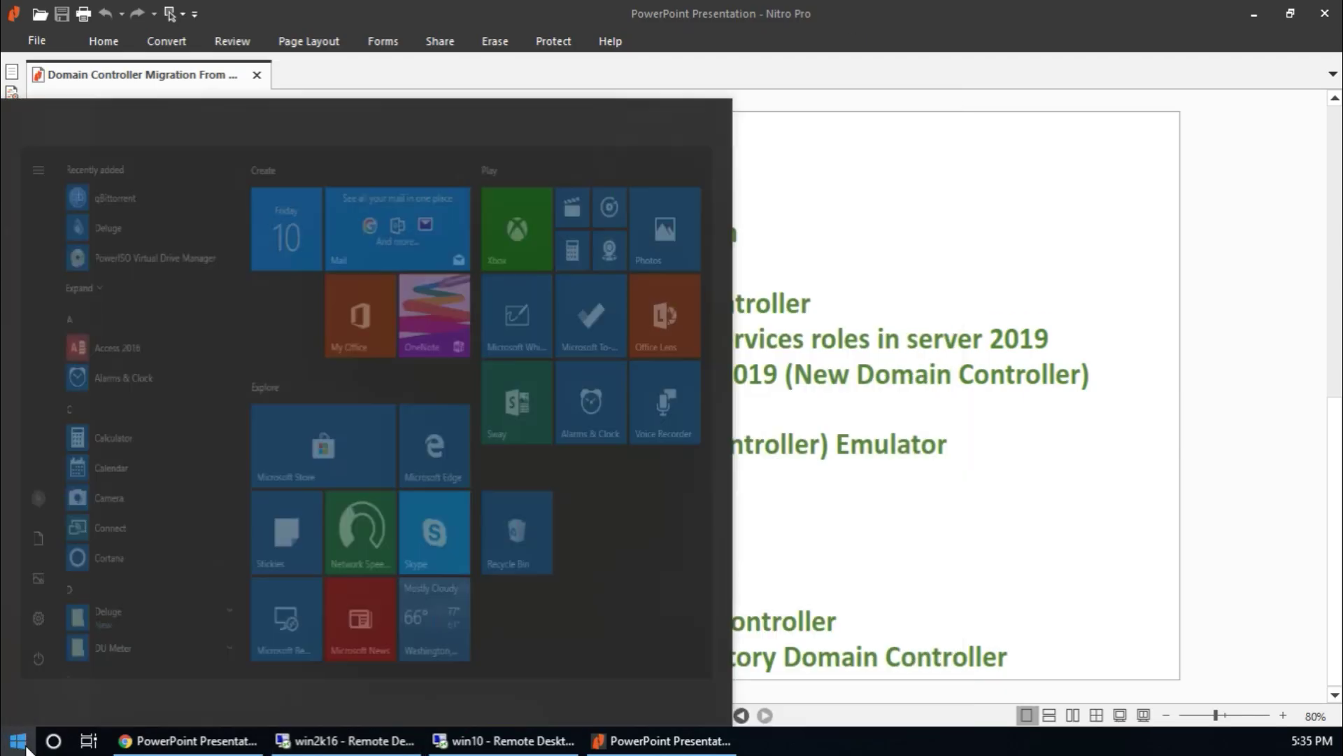
key("Return")
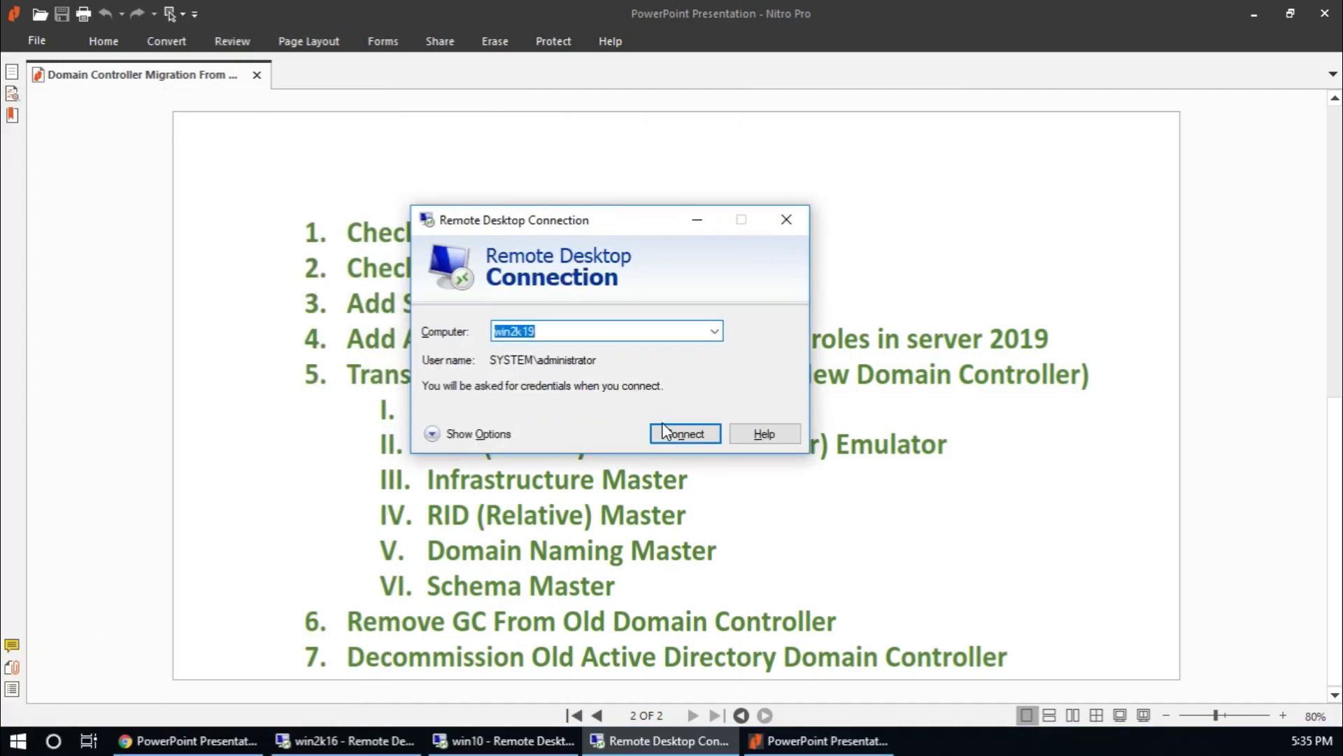
left_click(675, 433)
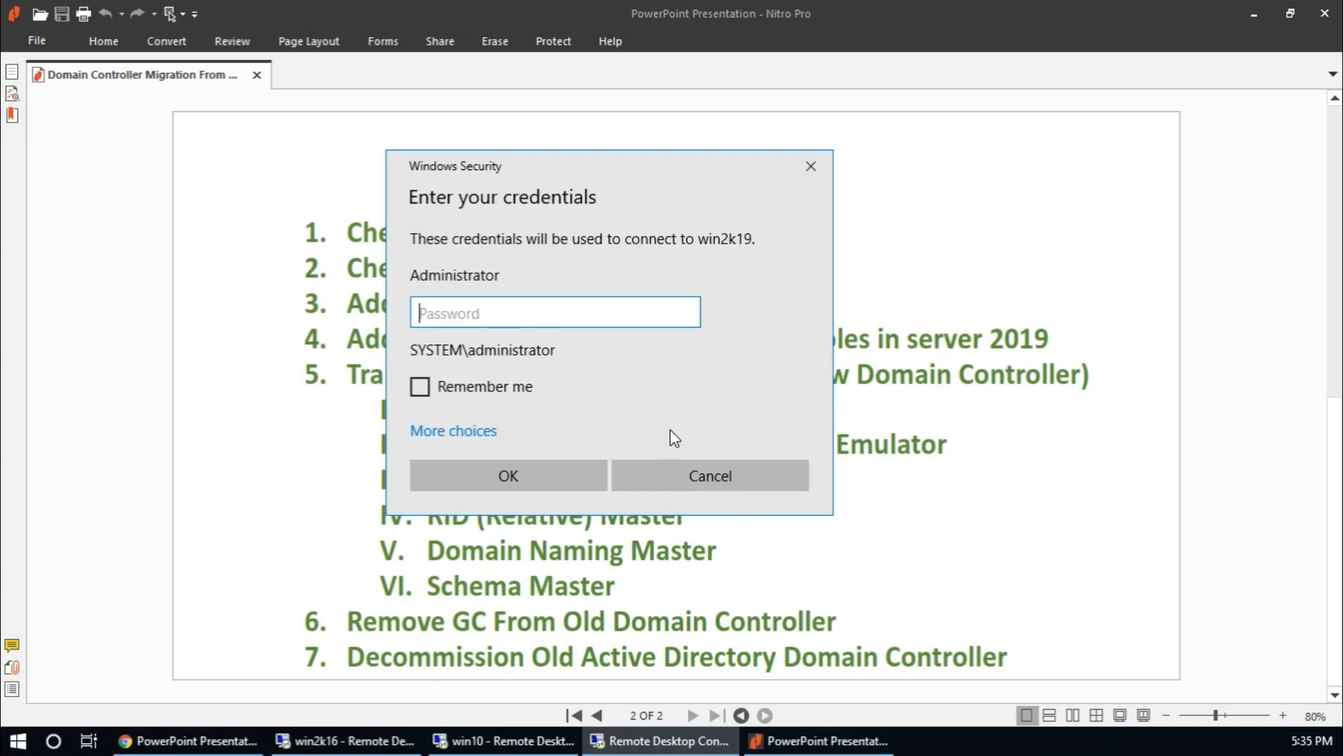
- Sign in to win2k19 with a different account, using demo\admin as the user name and entering the account password
left_click(476, 431)
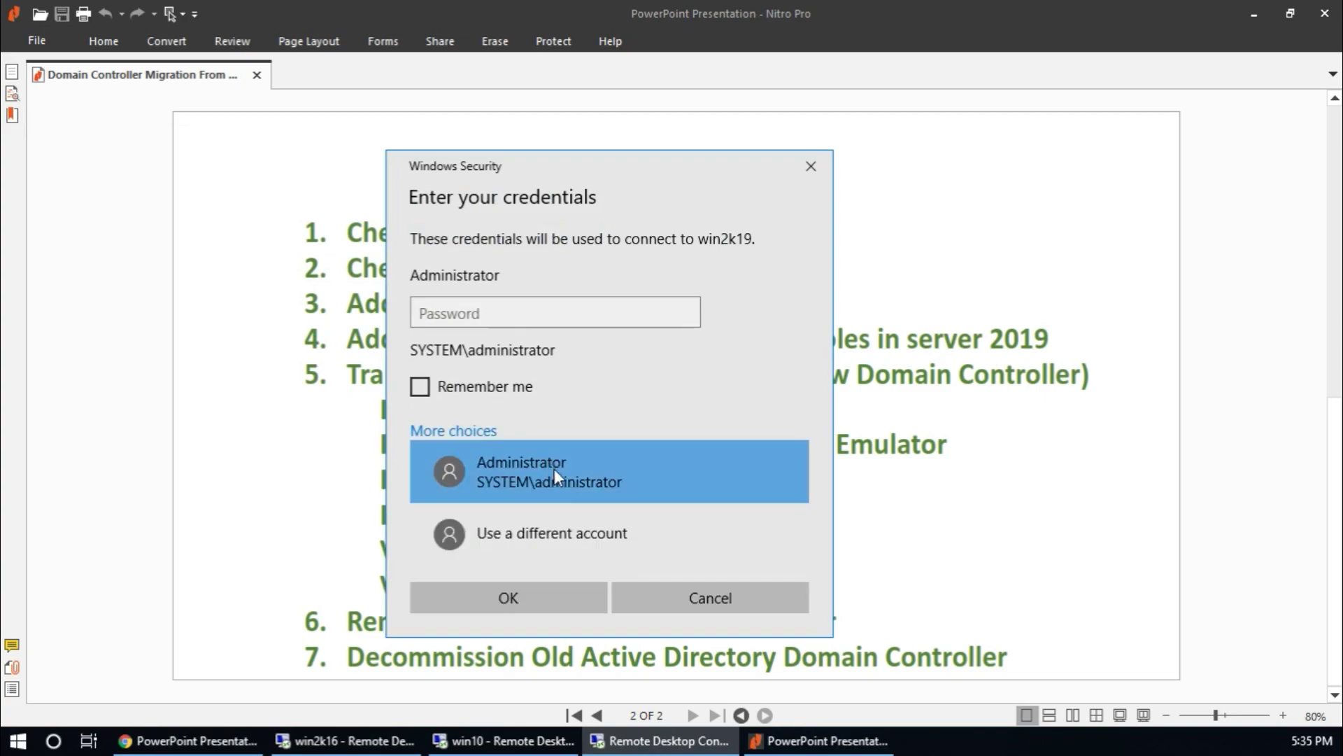
left_click(565, 530)
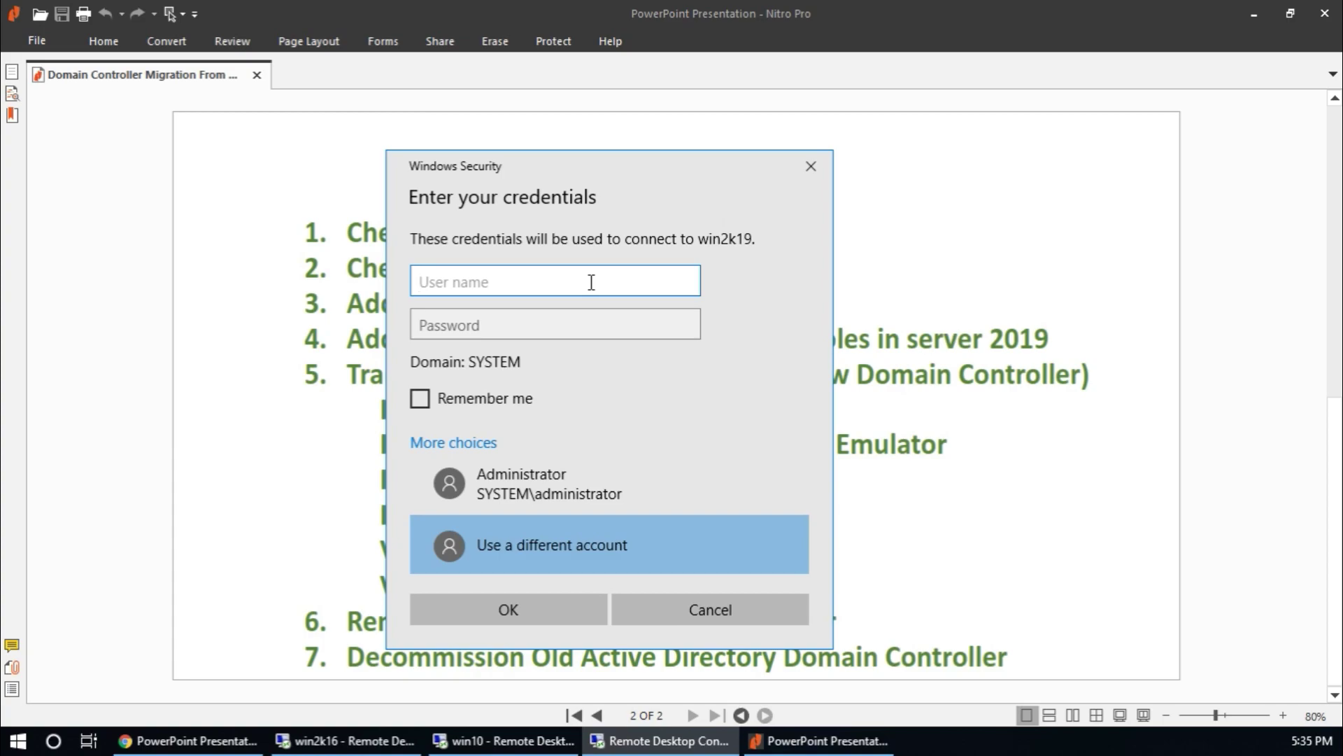
type("demo\\admin")
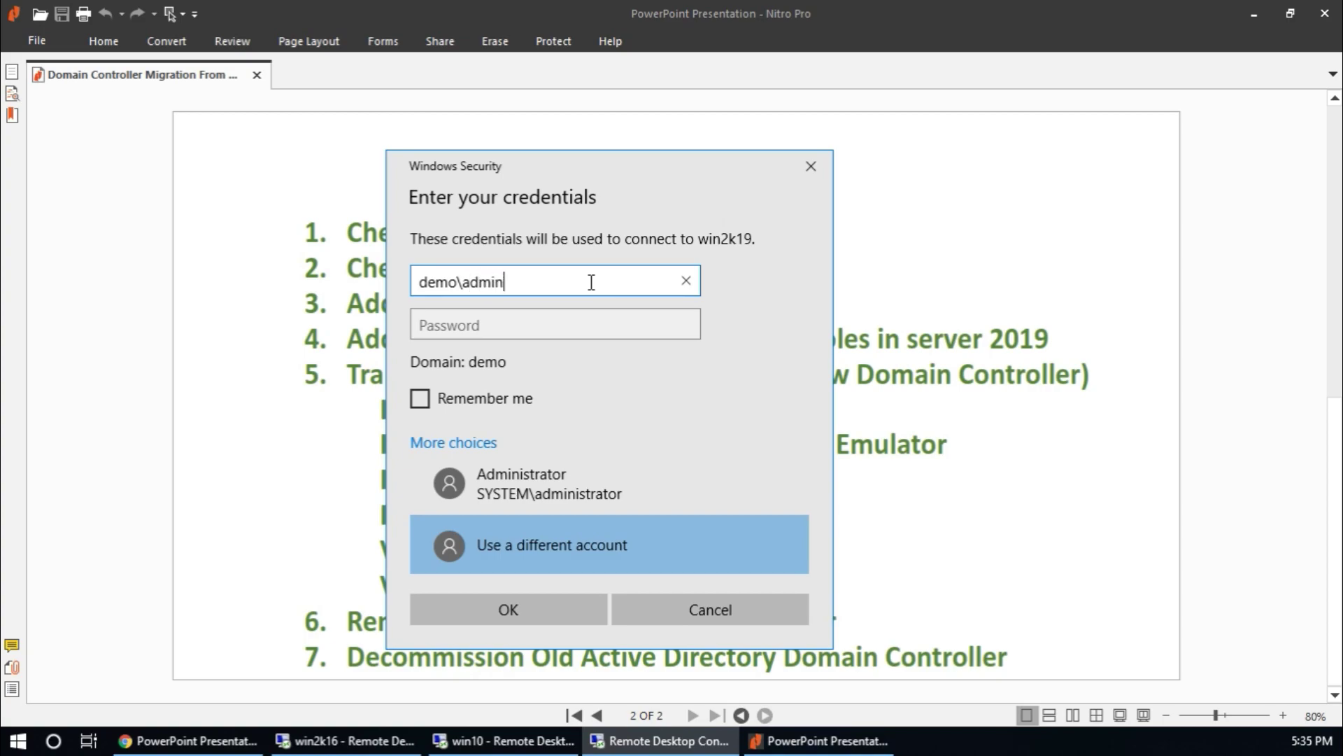
key("Tab")
type("••••••••••")
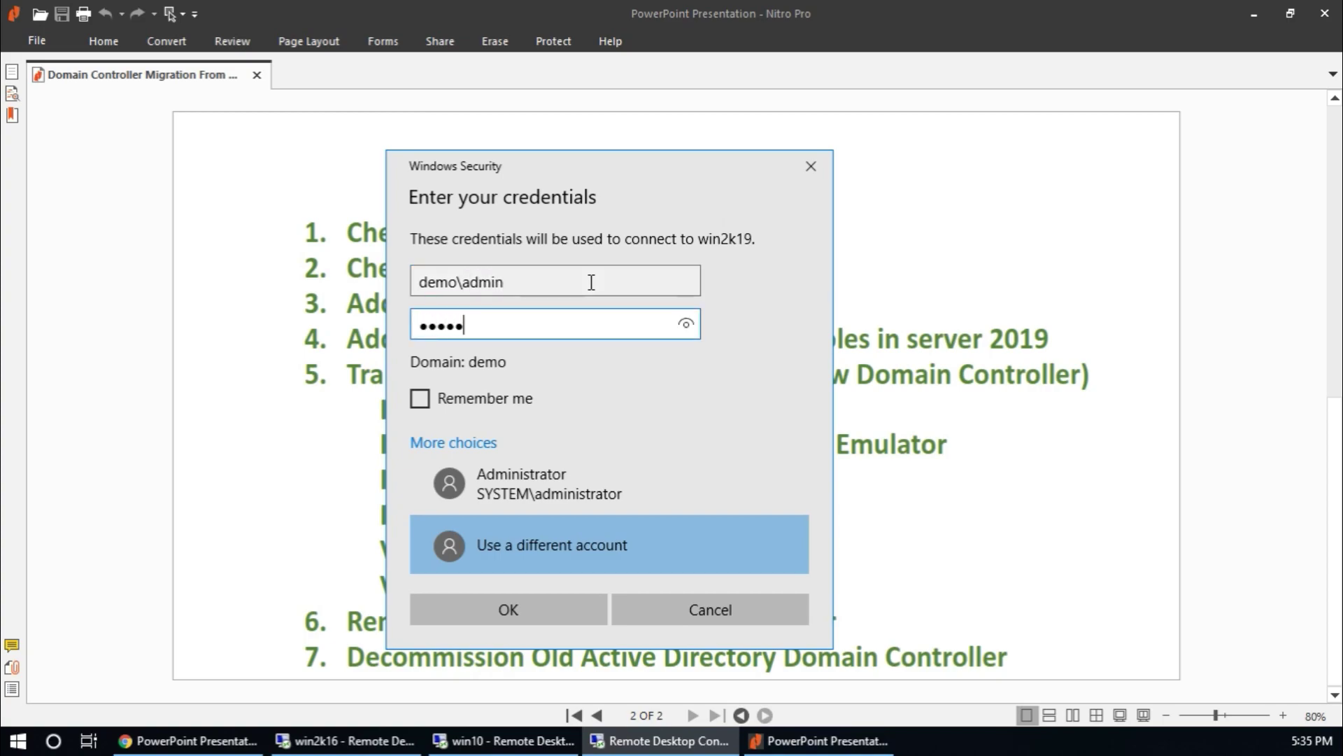
key("Return")
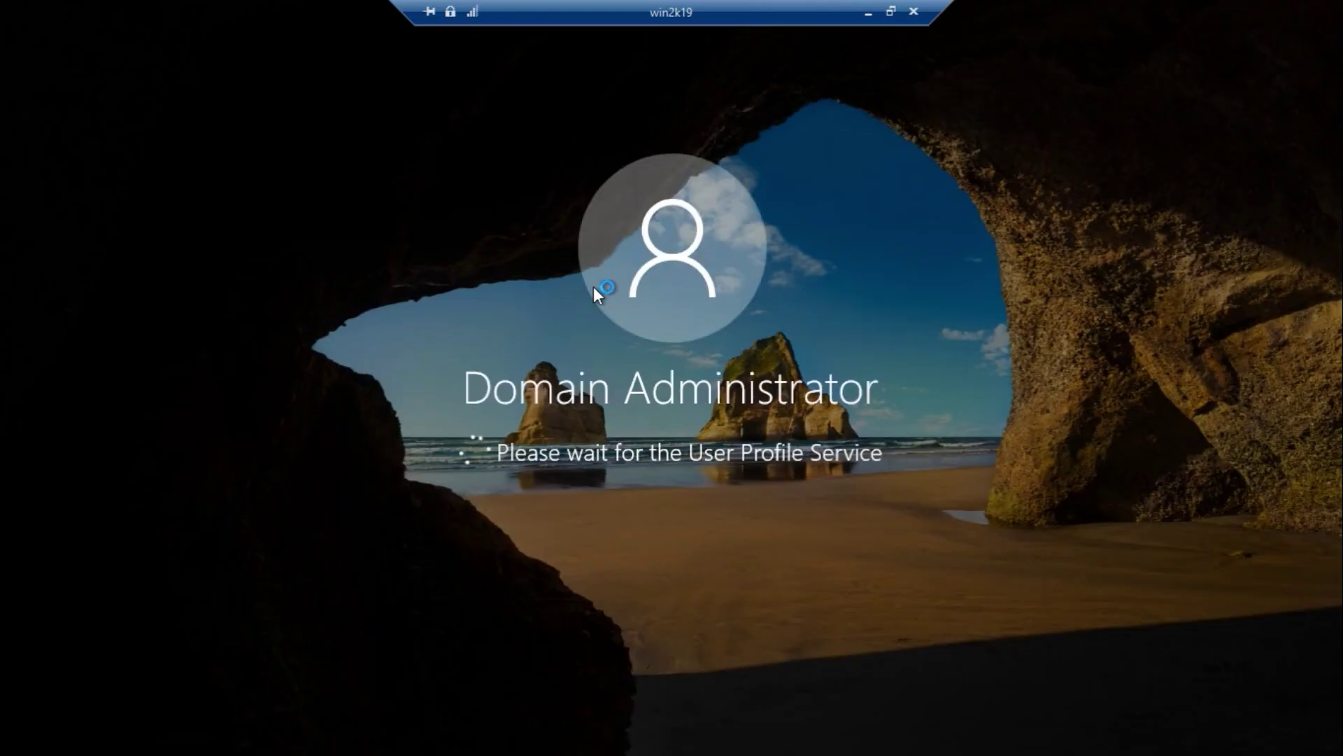
- Review the migration checklist, return to win2k19, and view the available management tools in Server Manager
left_click(870, 10)
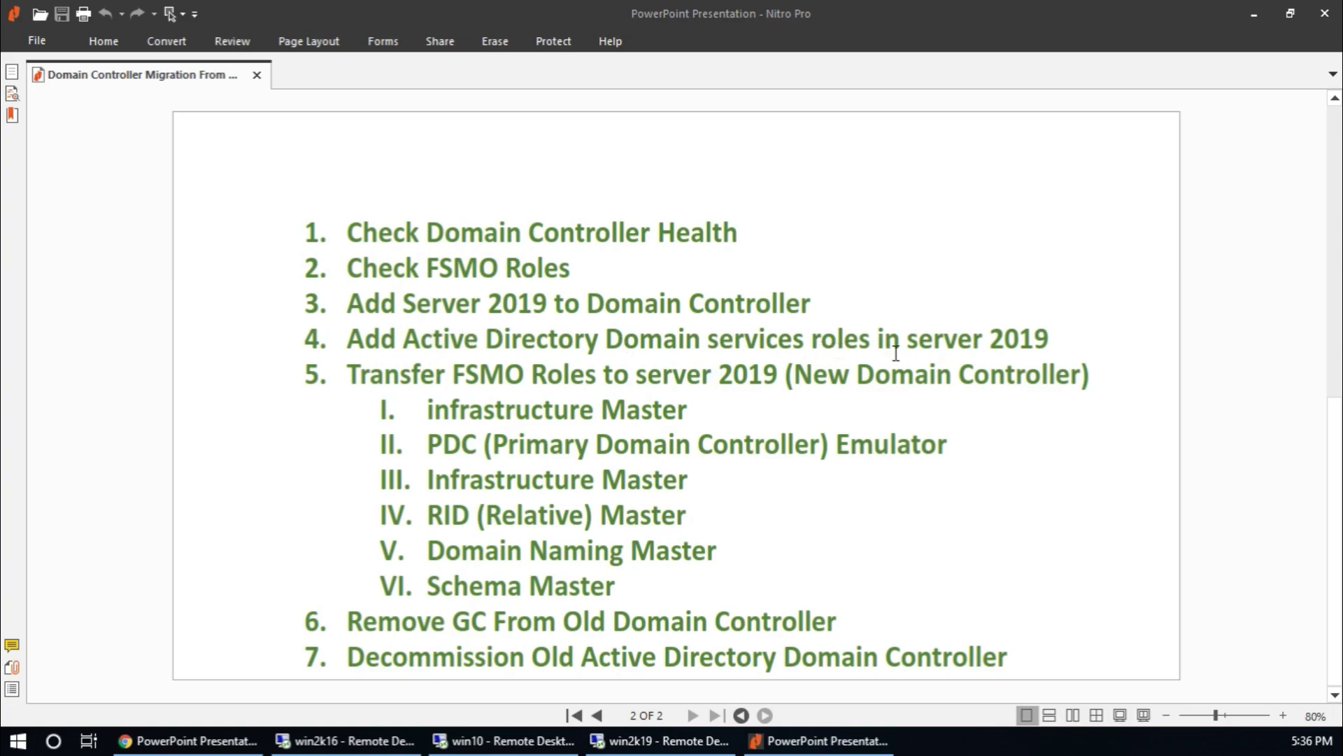
left_click(719, 743)
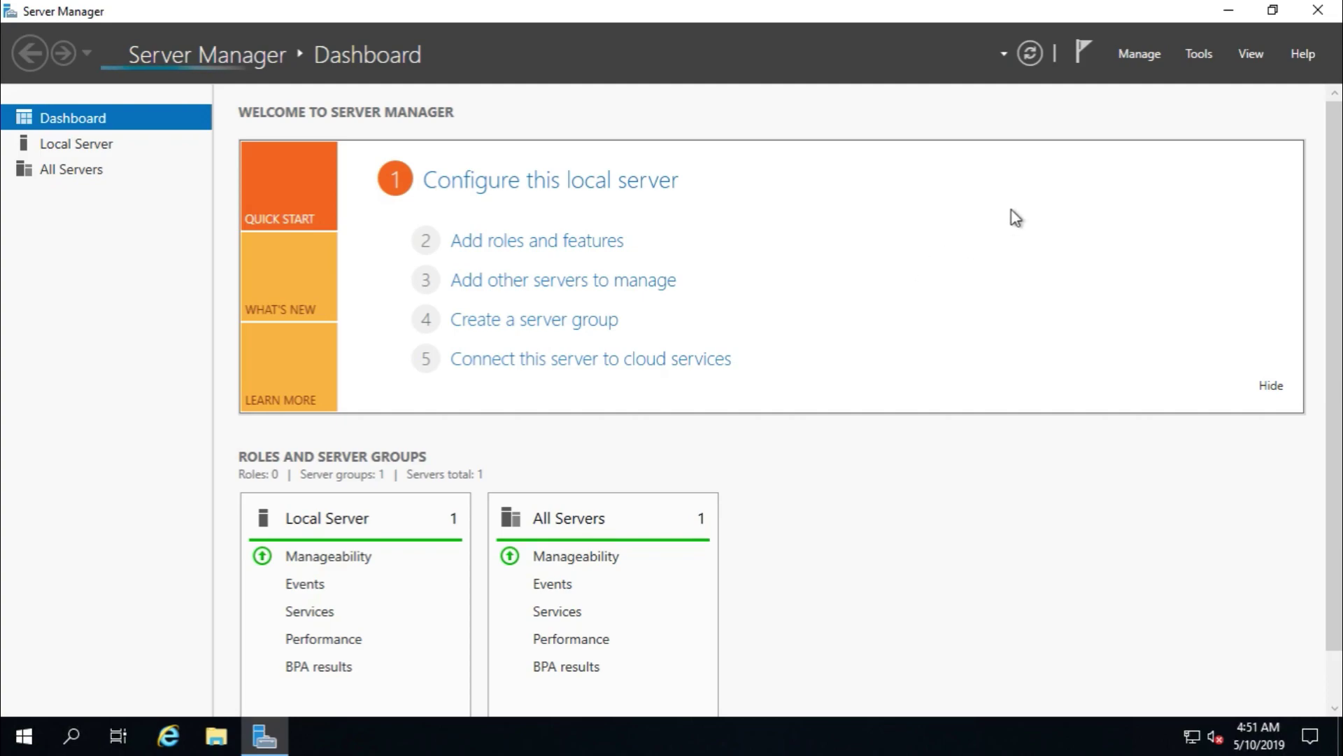
left_click(1196, 53)
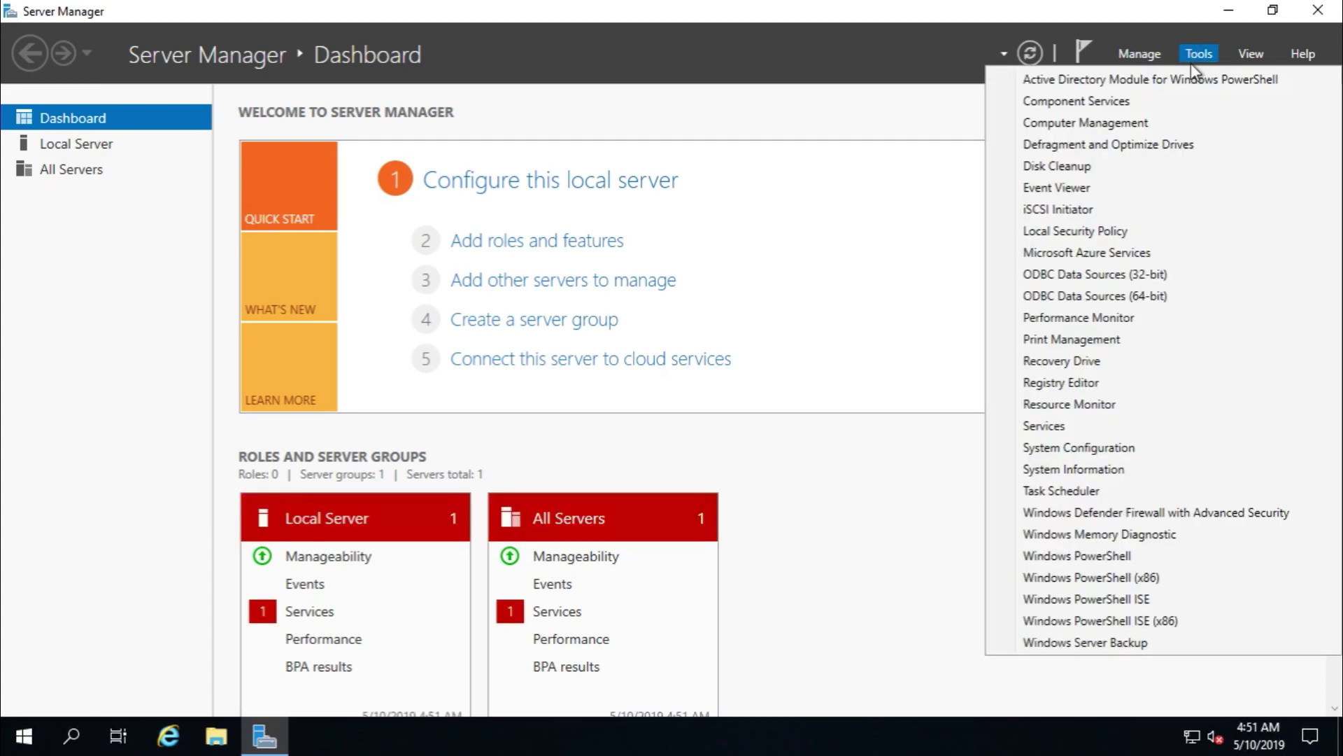
- Start a role-based installation on WIN2K19.demo.net and select Active Directory Domain Services with its required features and management tools
left_click(585, 242)
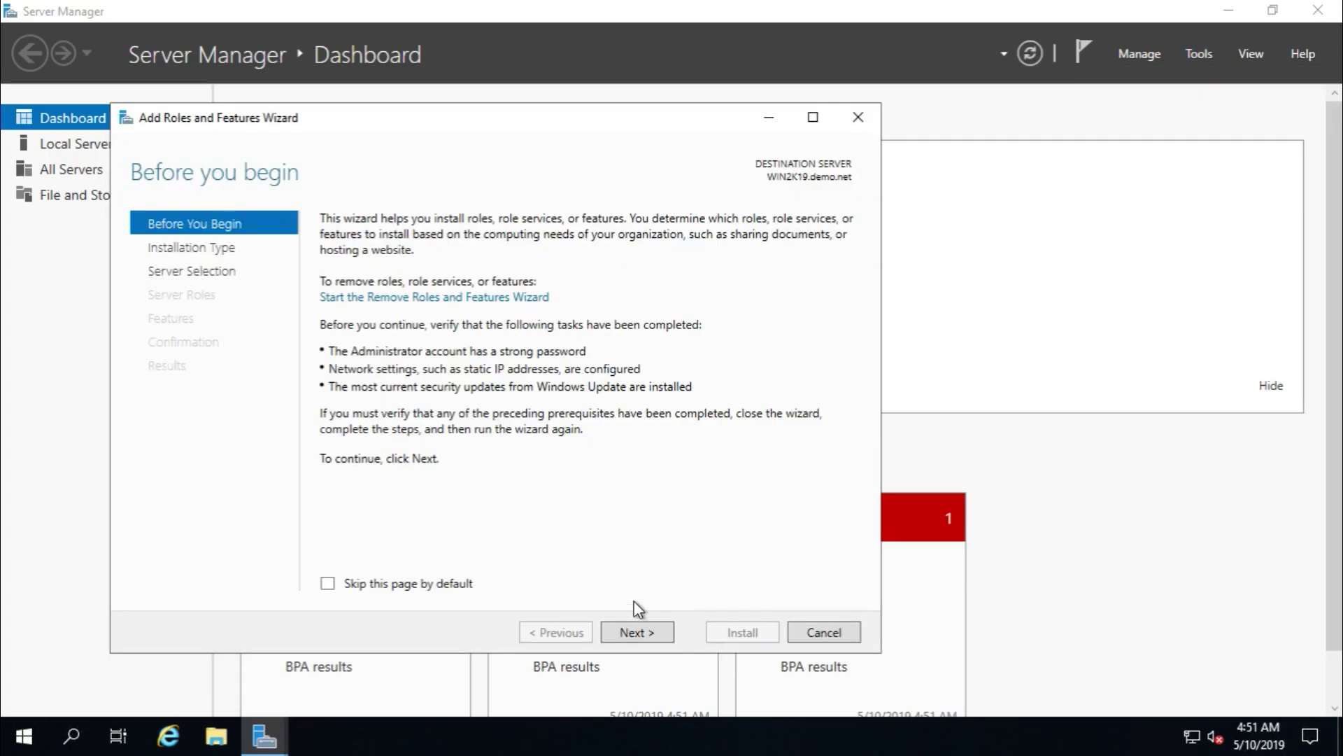
left_click(641, 633)
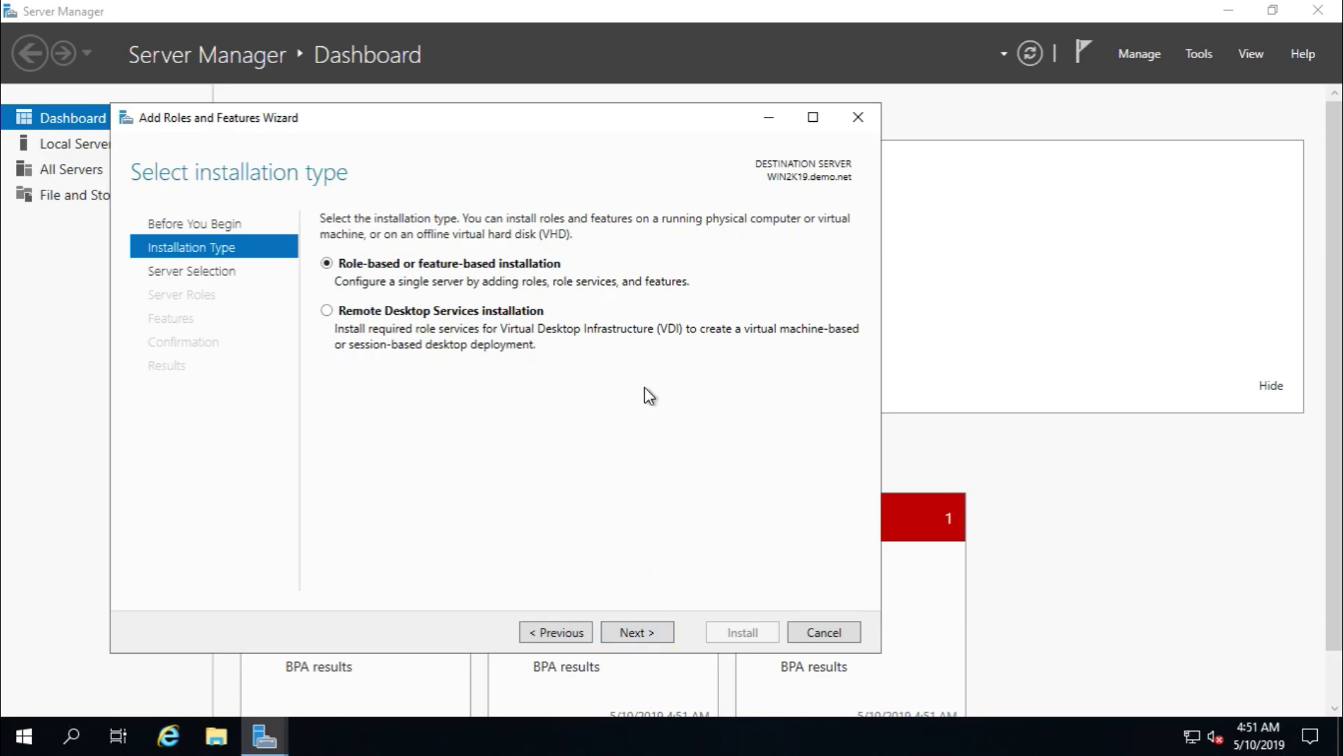
left_click(632, 633)
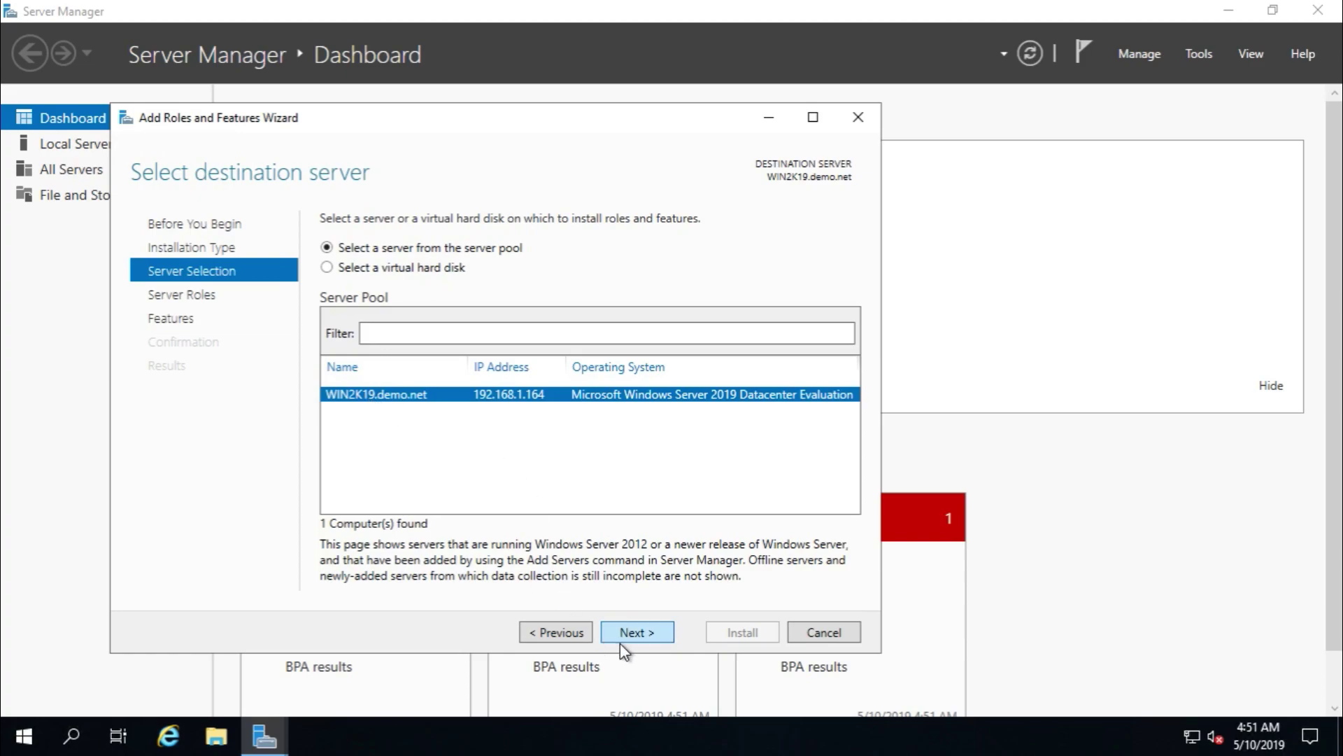
left_click(640, 633)
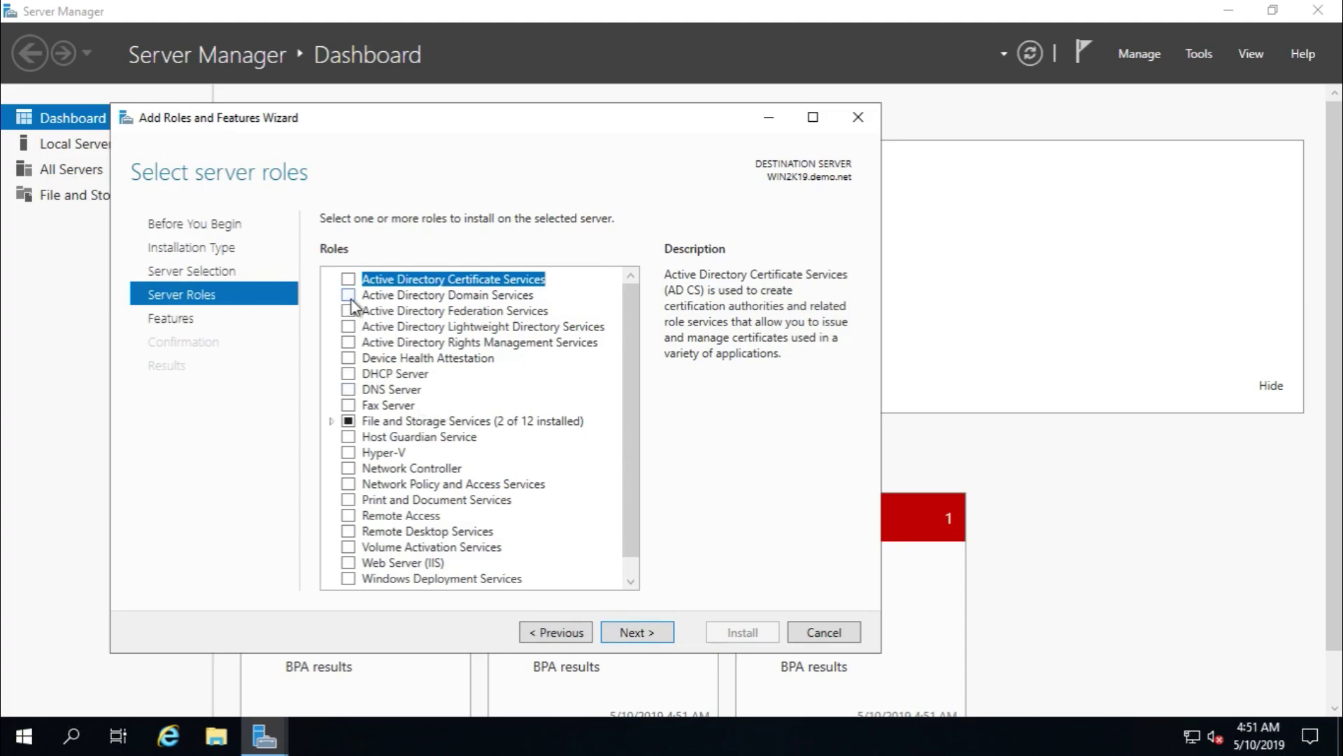
left_click(349, 297)
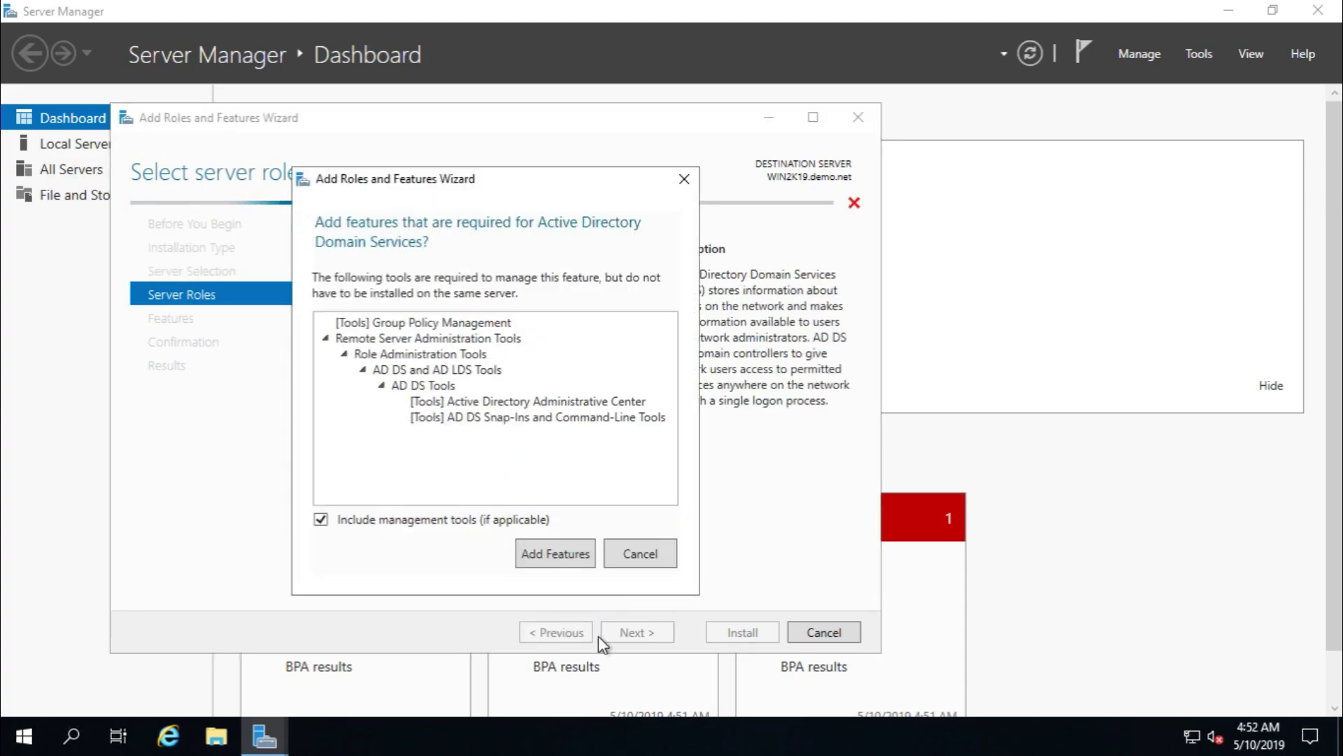
left_click(554, 555)
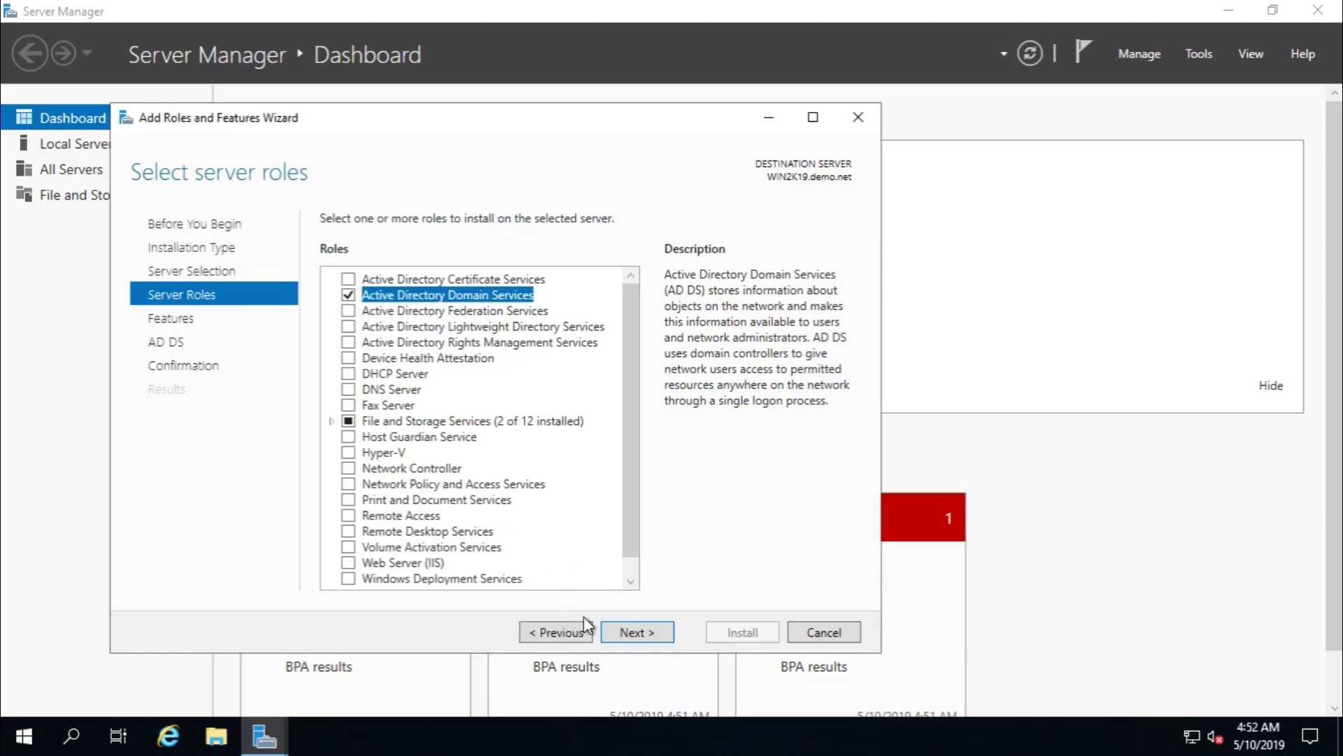
- Keep the default features, install the Active Directory Domain Services role, and close the wizard once installation completes
left_click(636, 632)
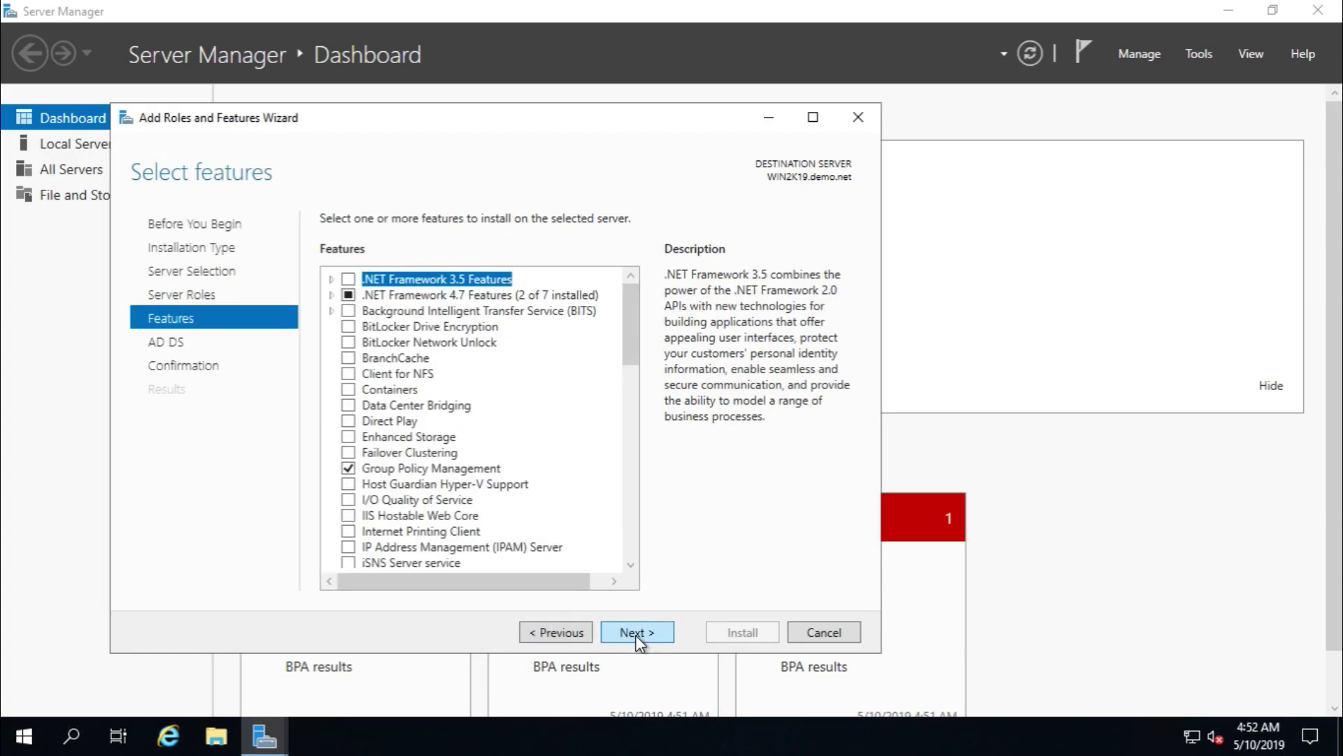
left_click(637, 633)
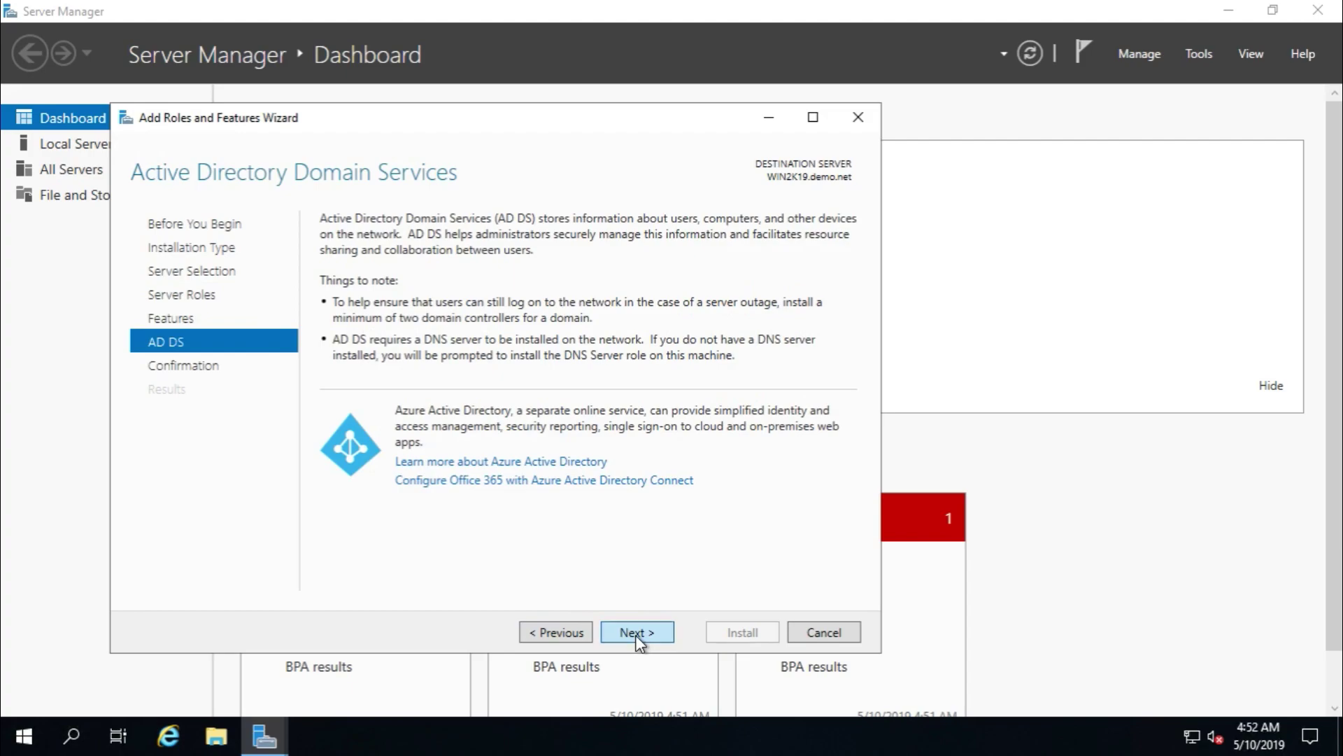
left_click(636, 633)
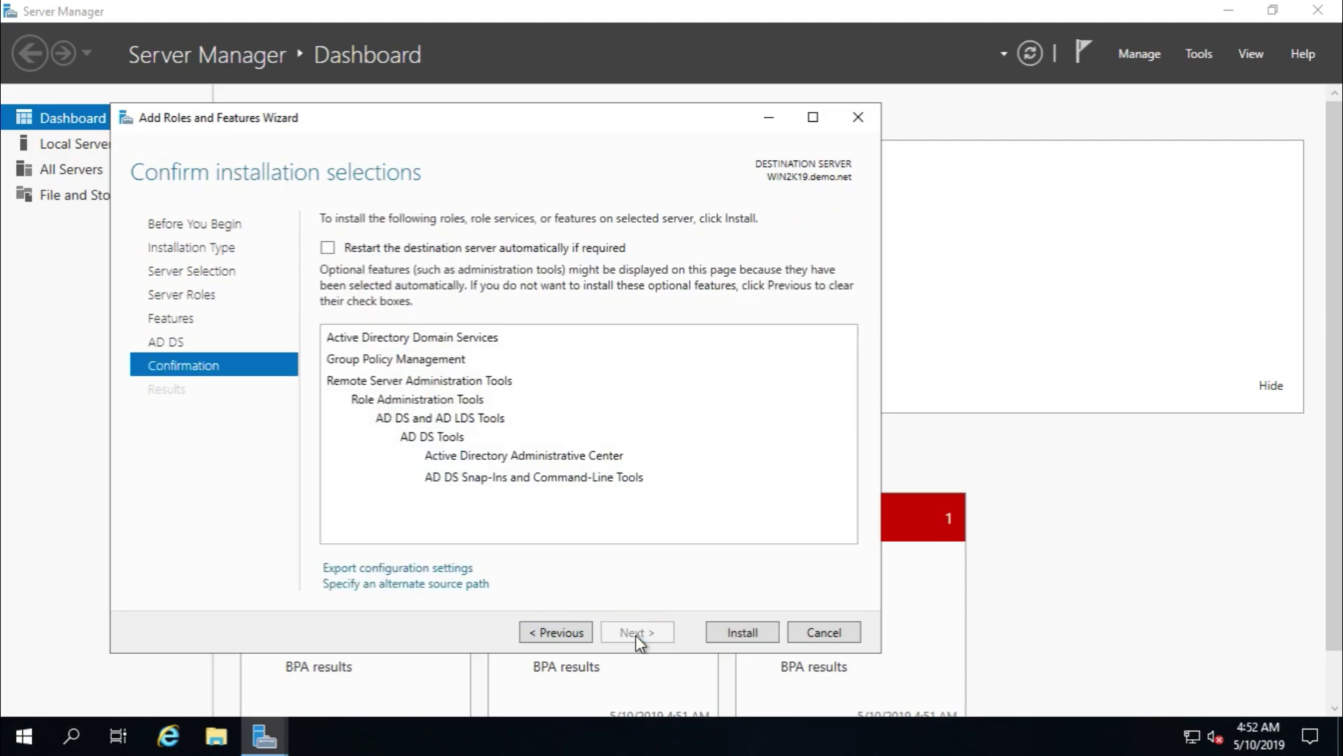
left_click(743, 632)
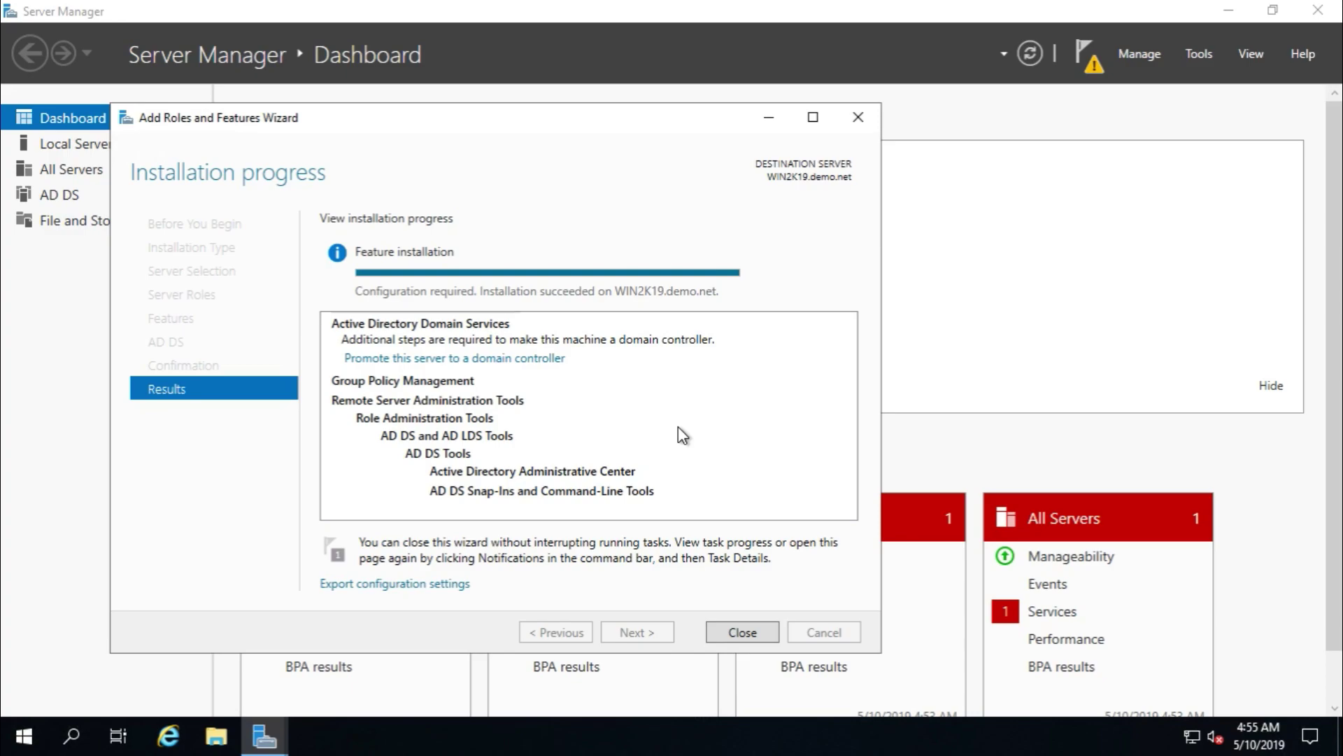
left_click(733, 629)
- Start promoting the server to a domain controller, adding it to the existing demo.net domain with the current credentials
left_click(1097, 70)
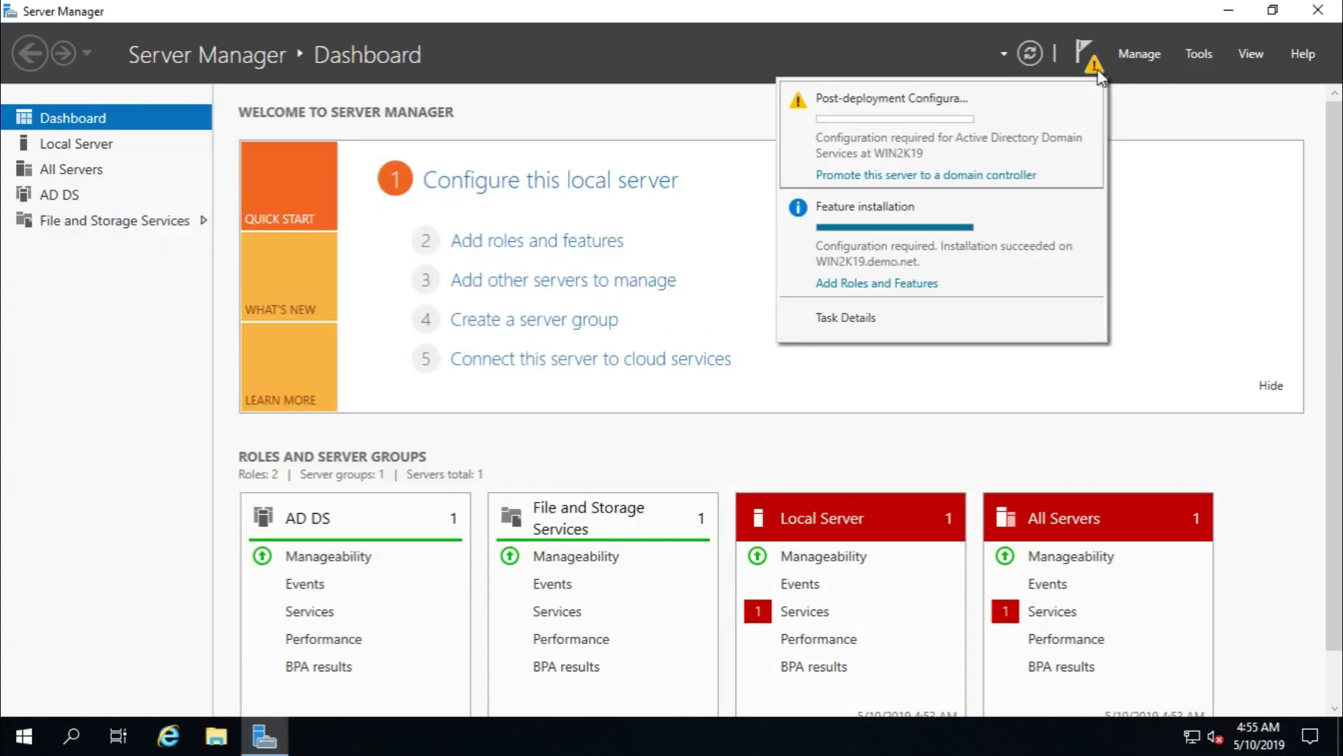
left_click(968, 178)
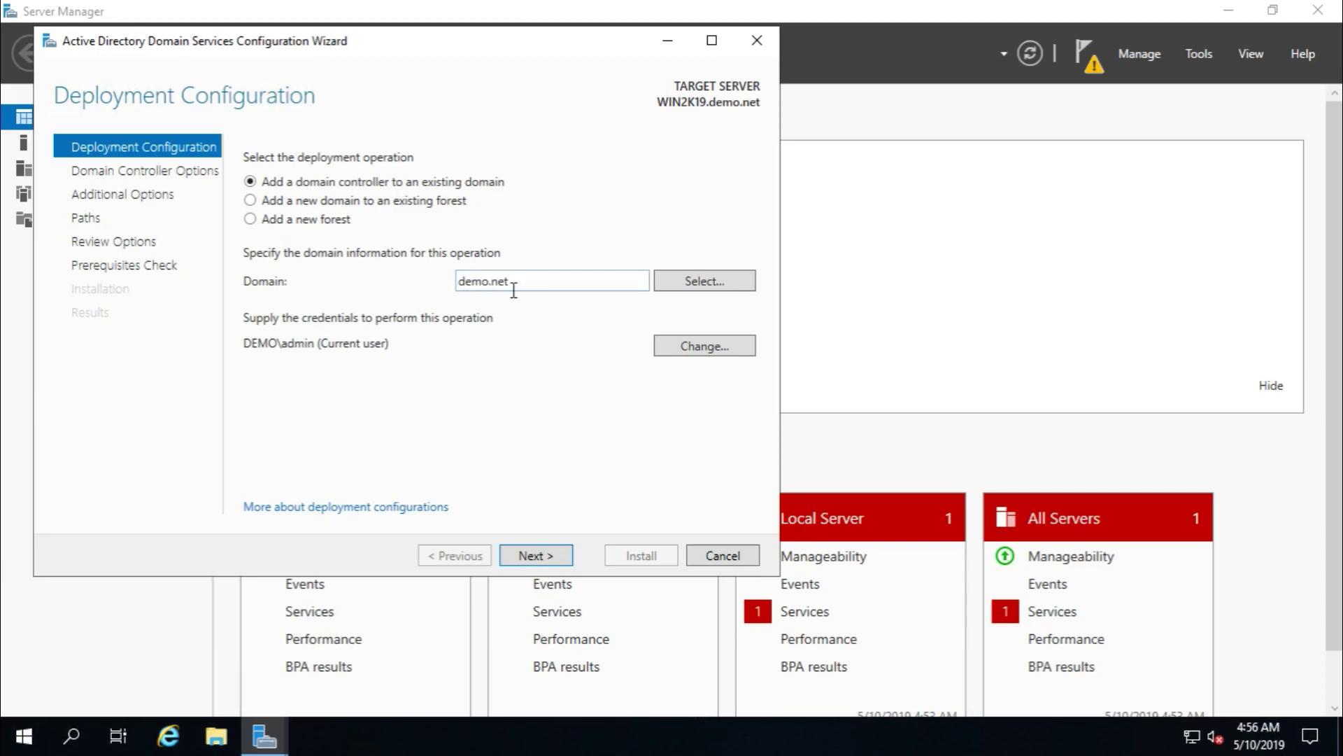
double_click(542, 280)
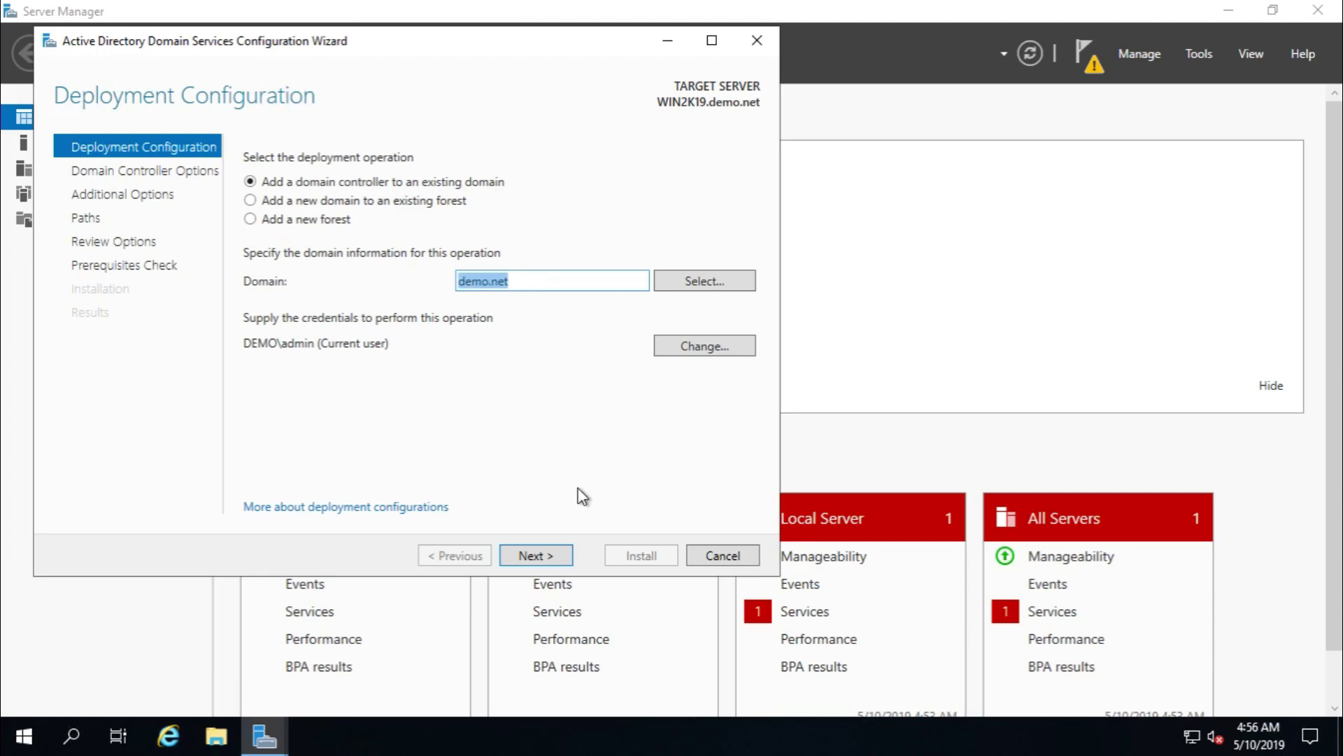
left_click(545, 556)
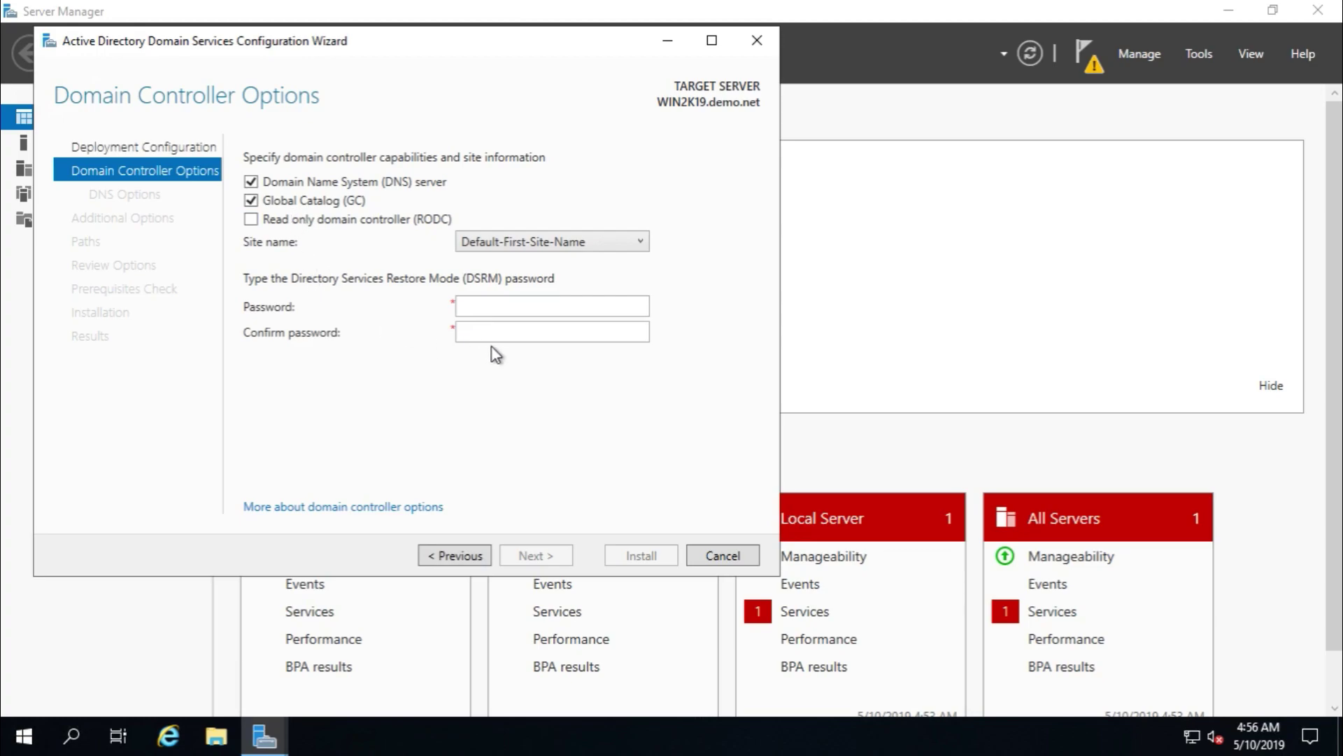
- Enter and confirm the Directory Services Restore Mode password, keeping DNS server and Global Catalog enabled, and continue past the DNS options
left_click(503, 301)
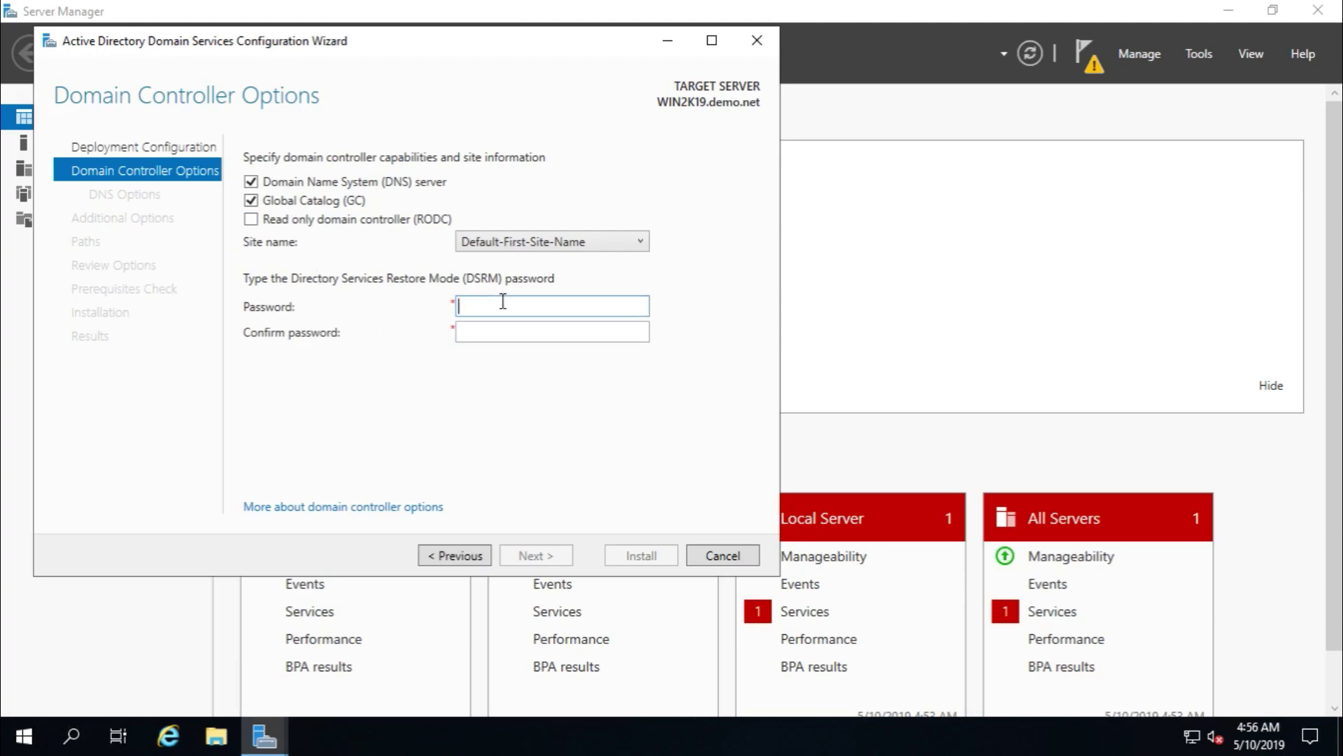
type("**********")
key("Tab")
type("**********")
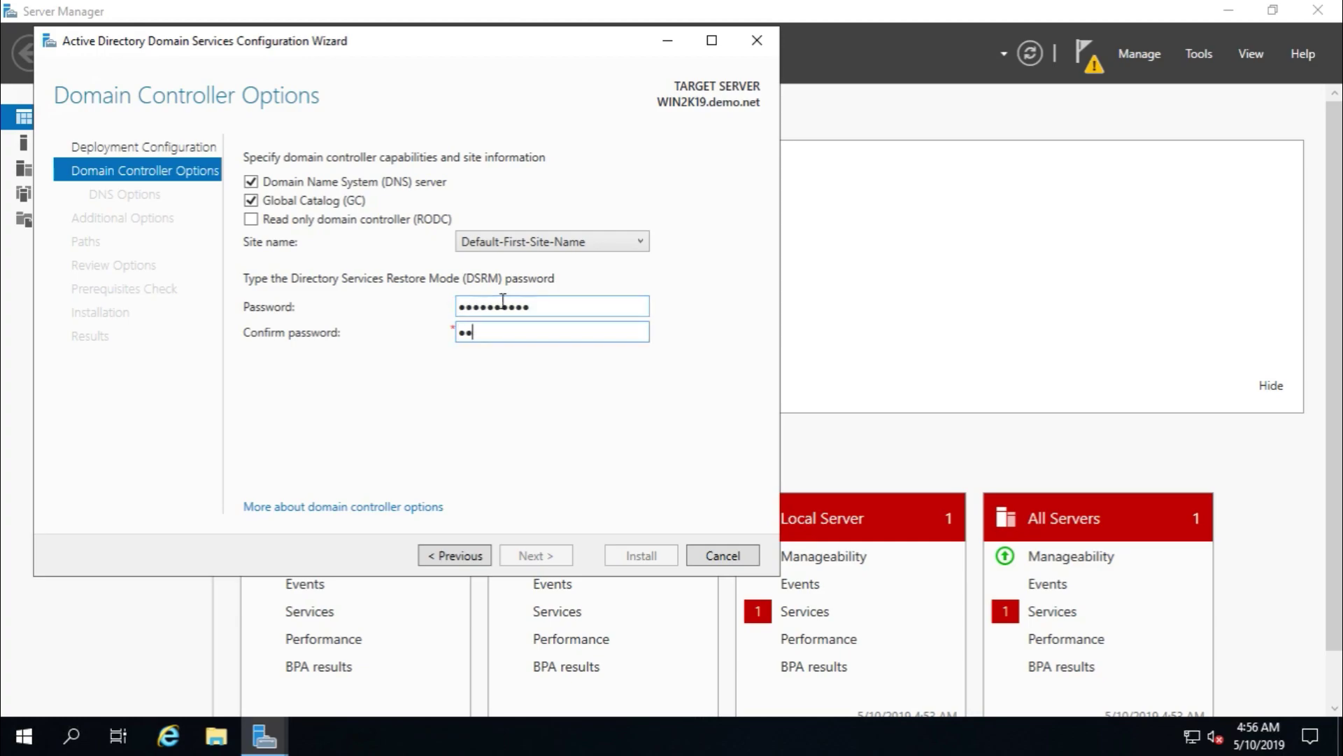
type("*")
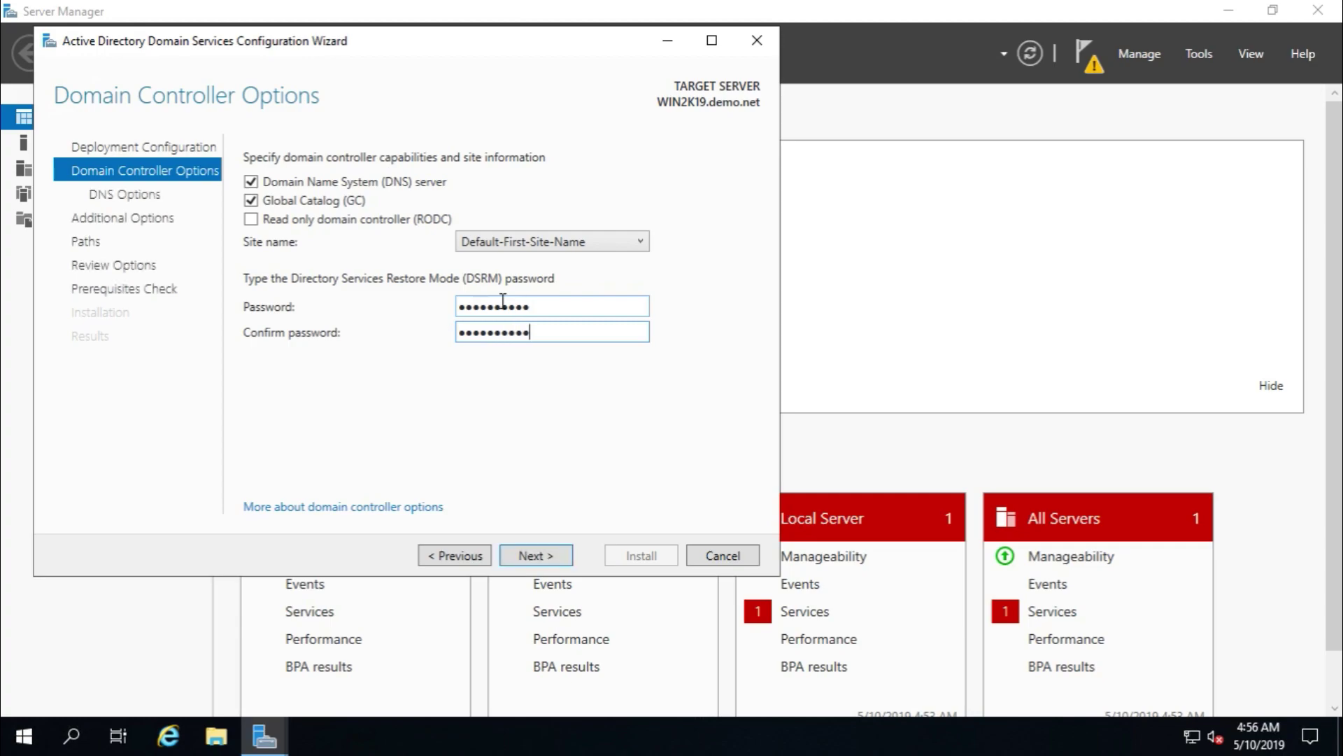
left_click(550, 554)
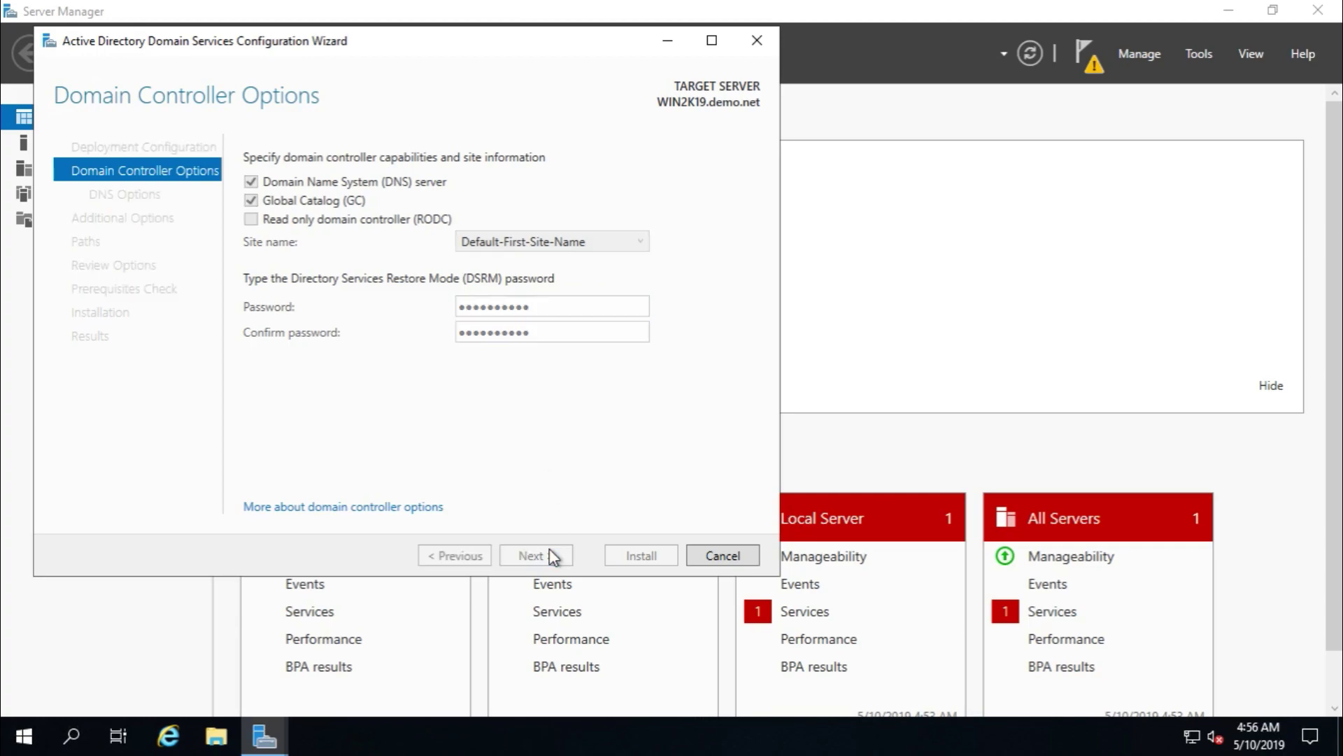
left_click(553, 556)
- Set replication from WIN2K16.demo.net and accept the default NTDS and SYSVOL folders and the preparation options
left_click(535, 243)
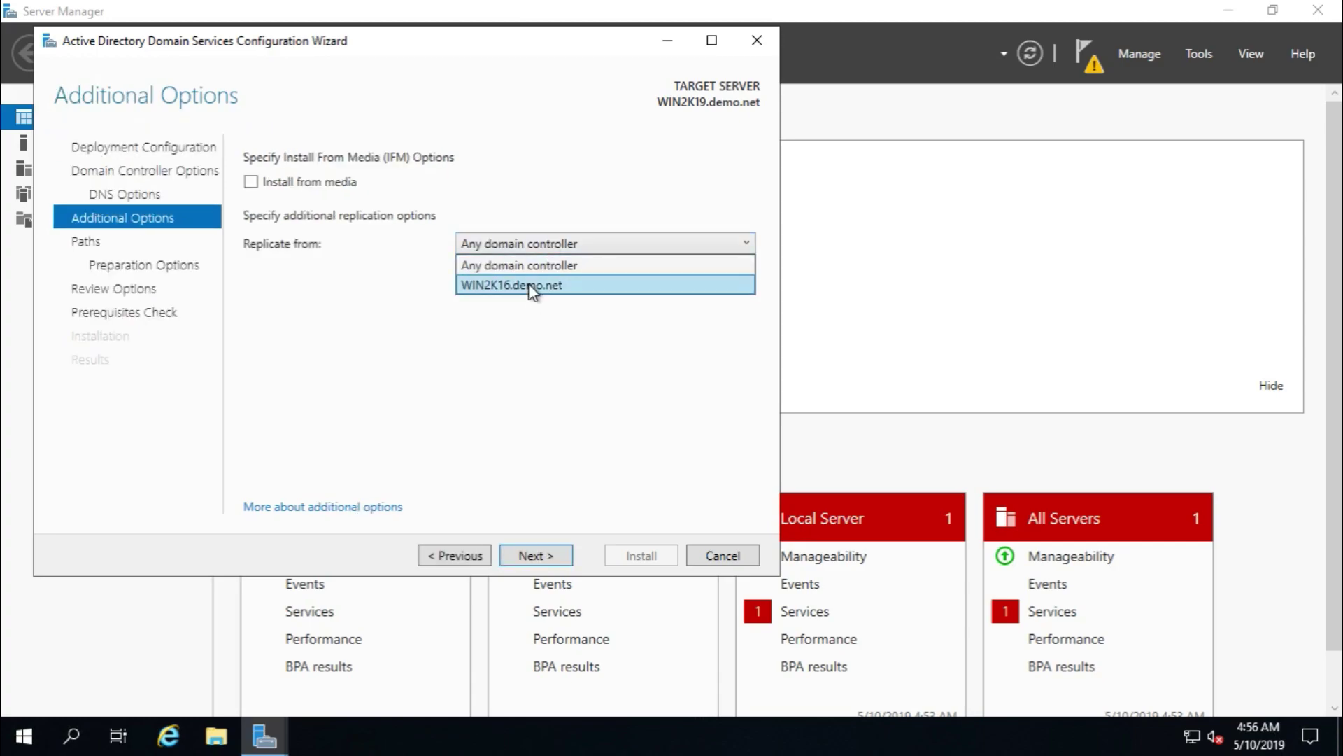
left_click(530, 285)
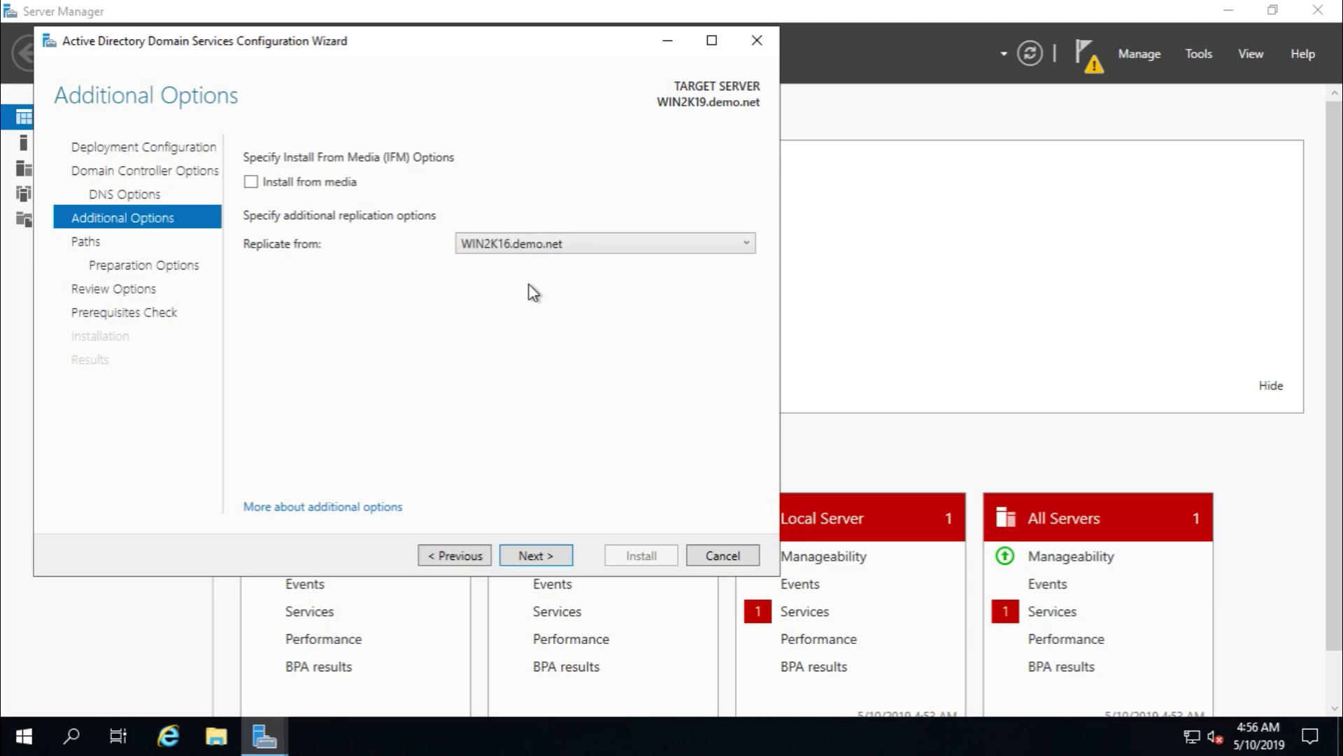
left_click(549, 245)
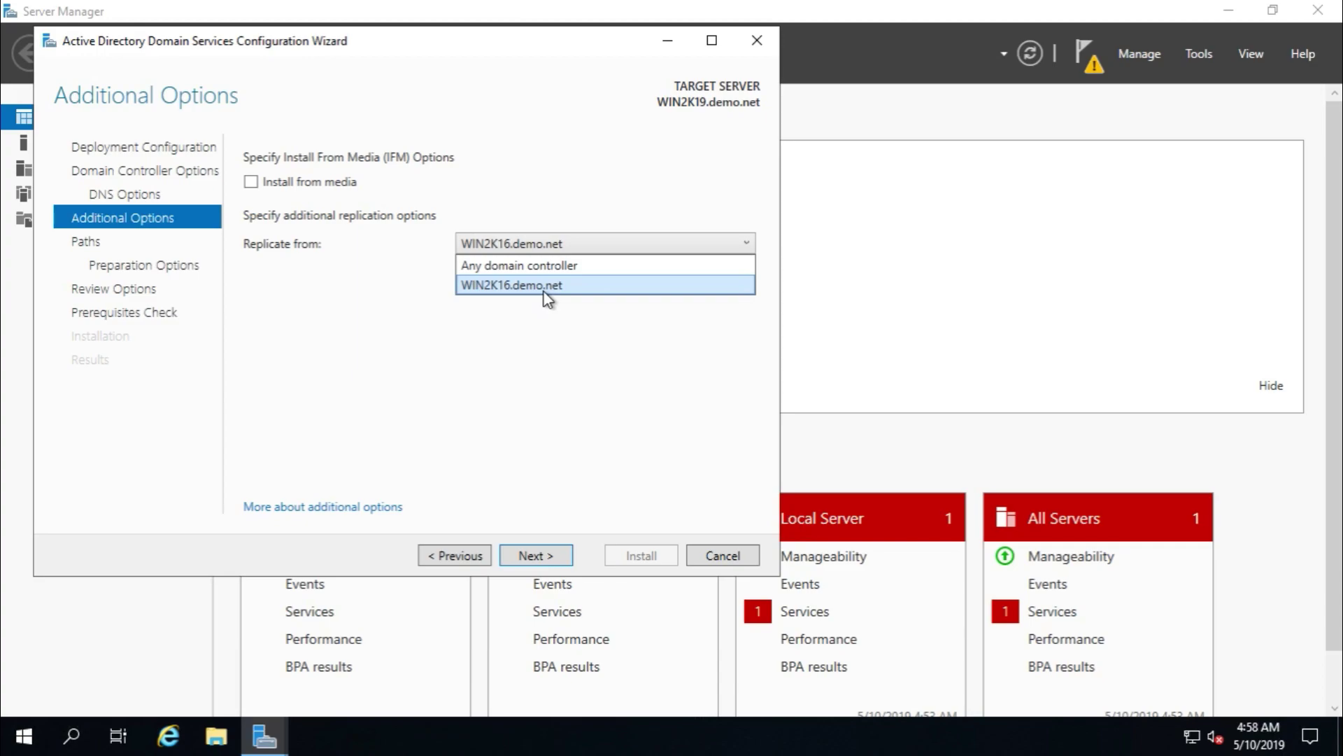
left_click(543, 292)
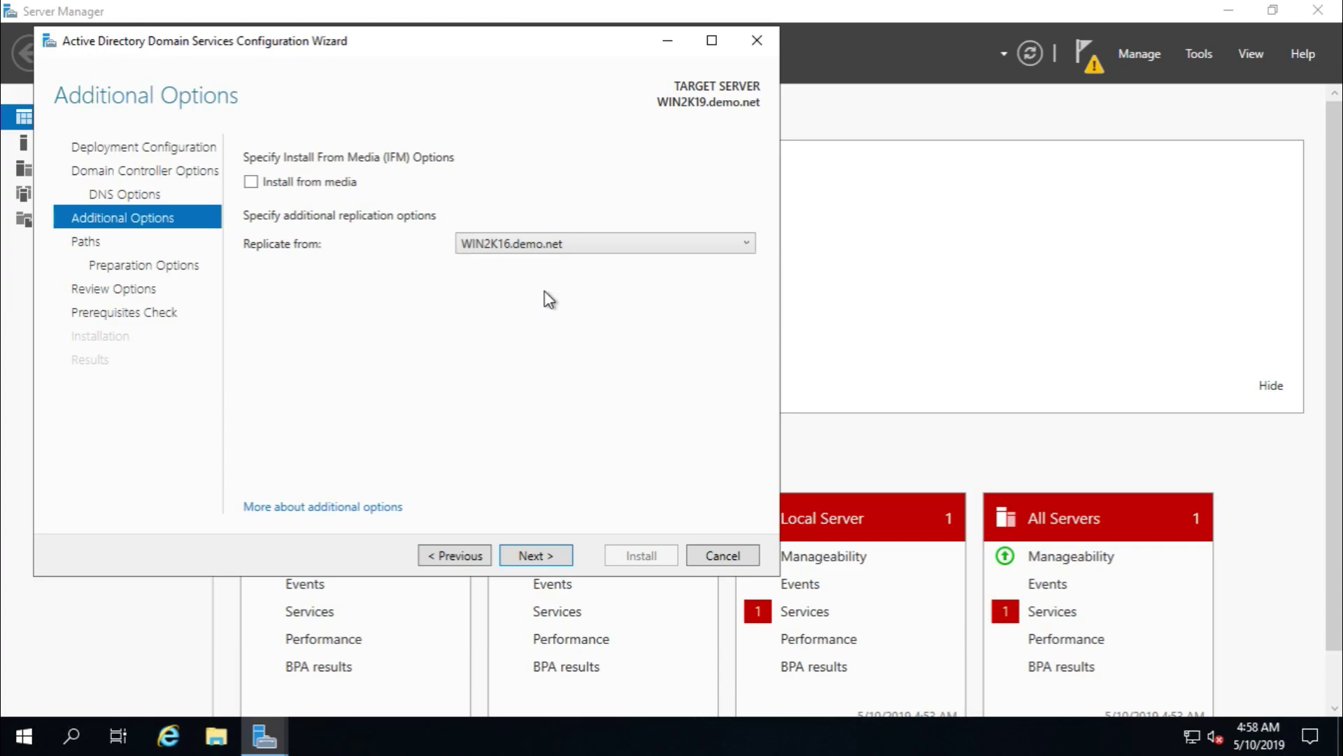
left_click(543, 554)
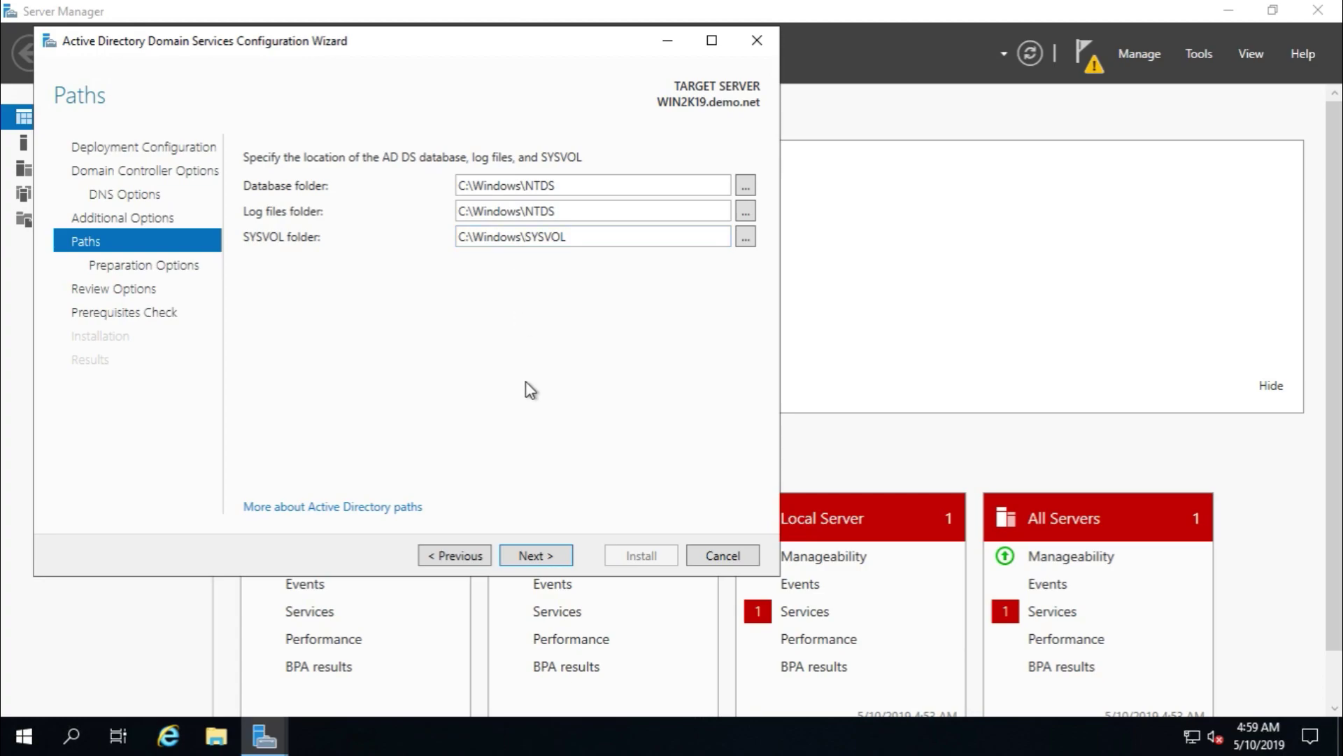
left_click(539, 556)
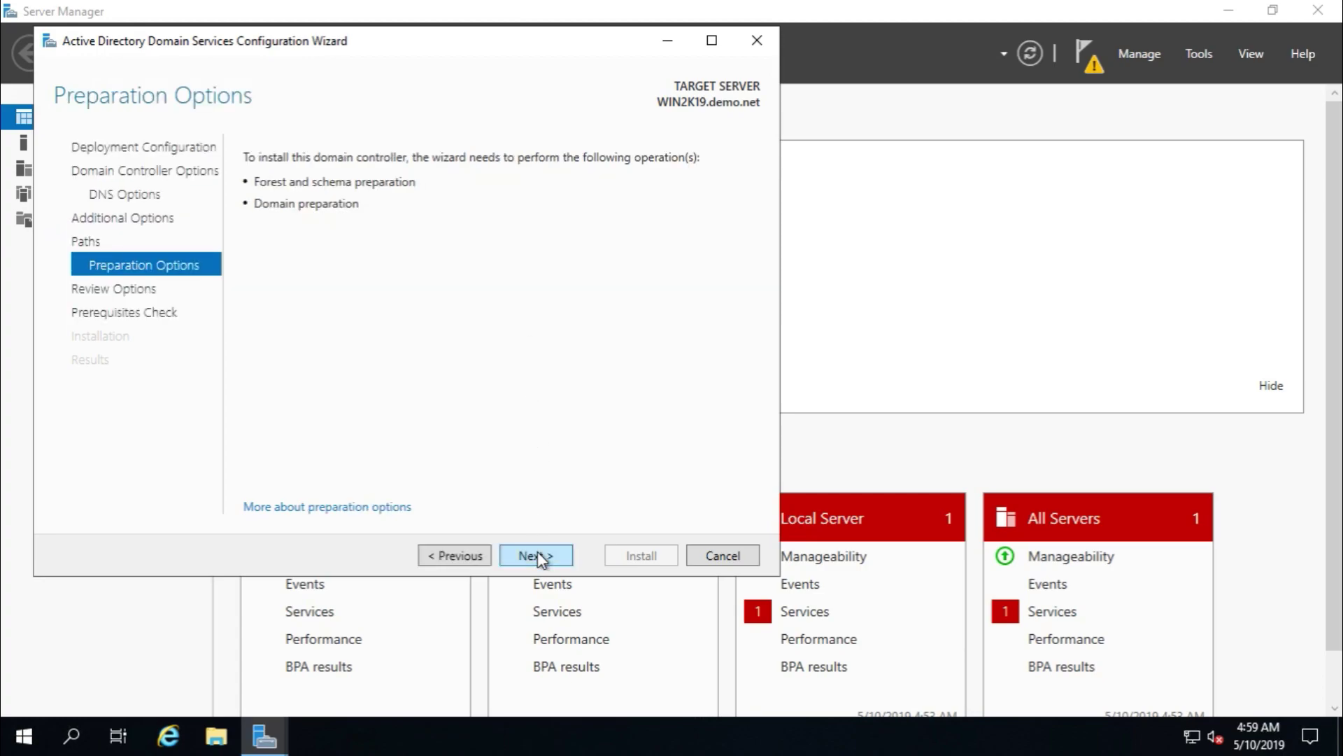
left_click(539, 556)
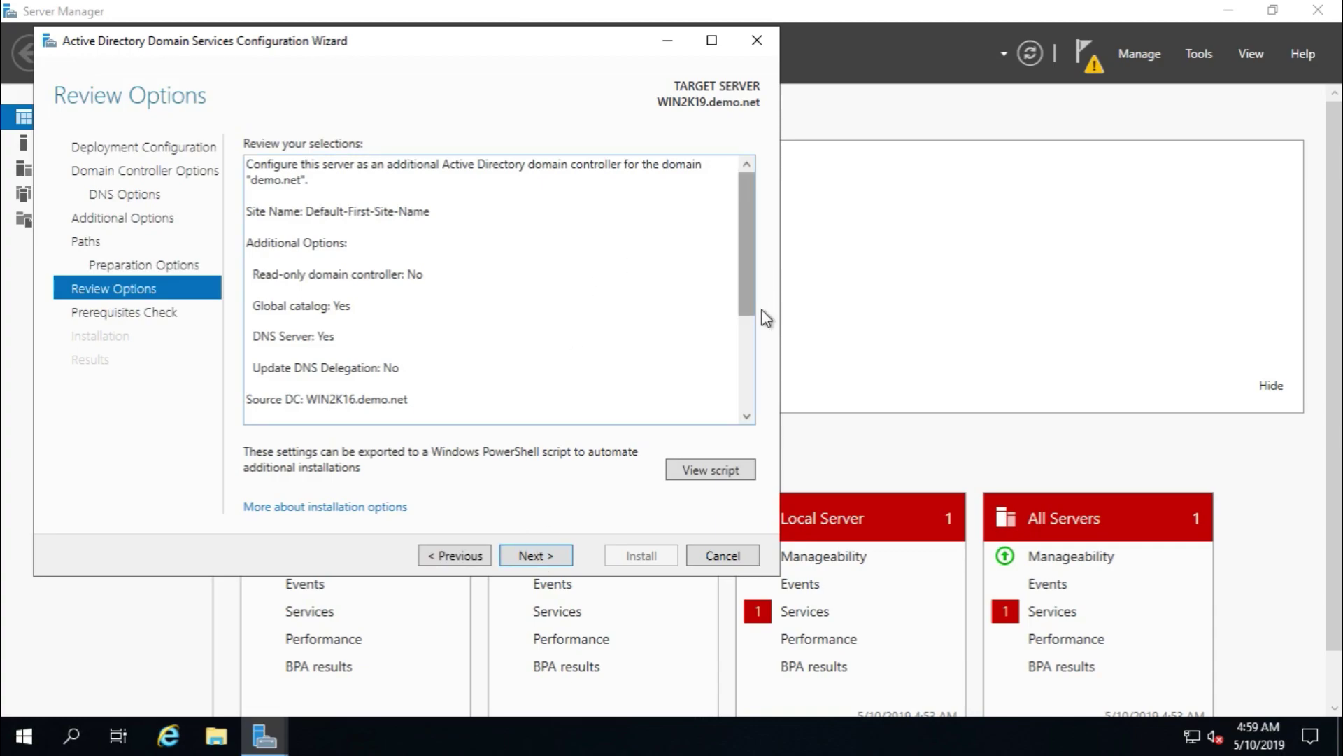
- Open and close the installation options help page, and view the generated PowerShell script for the AD DS deployment
left_click(376, 514)
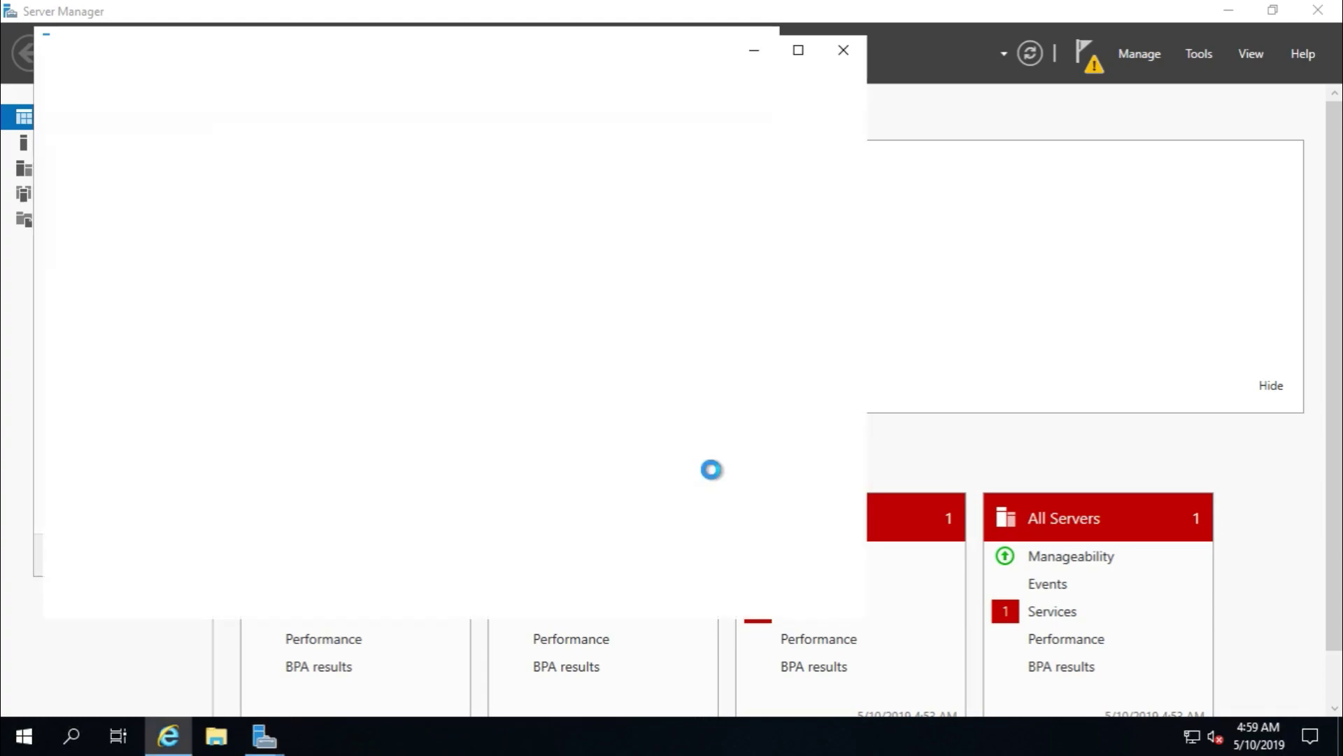
left_click(842, 55)
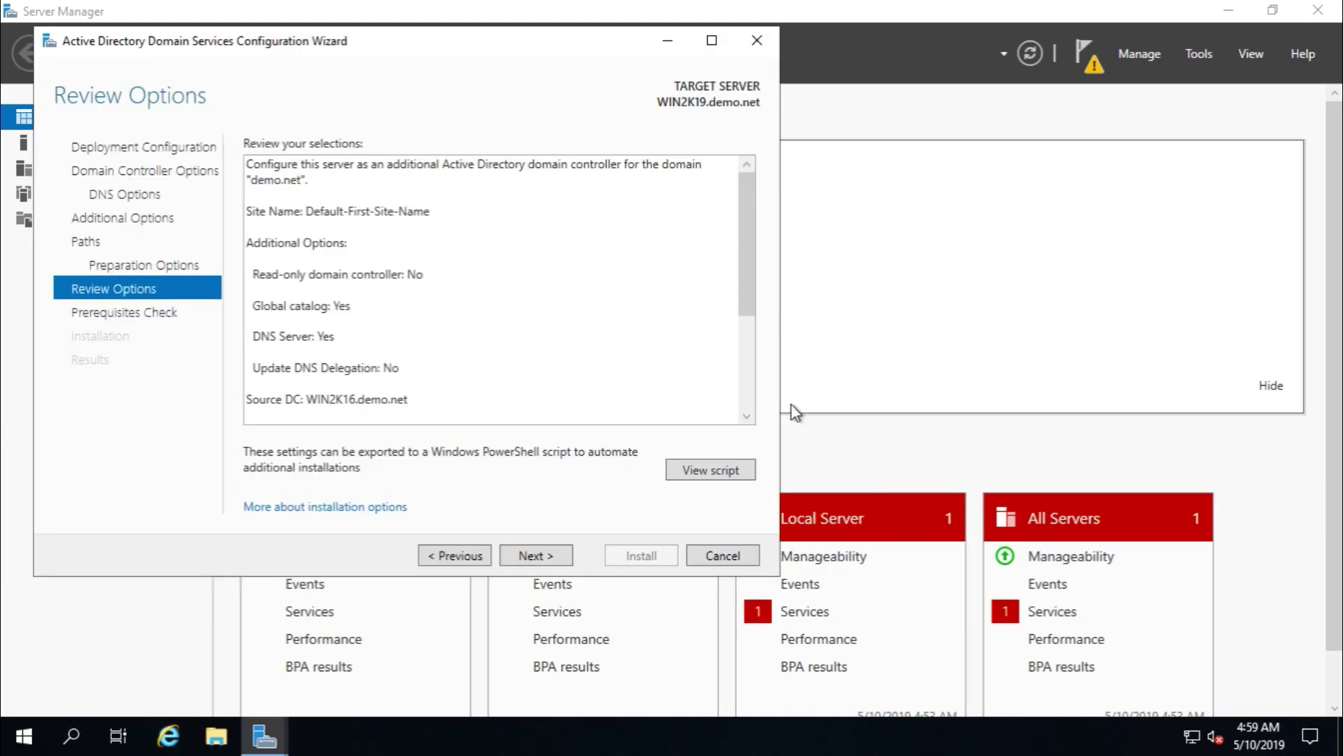
left_click(713, 470)
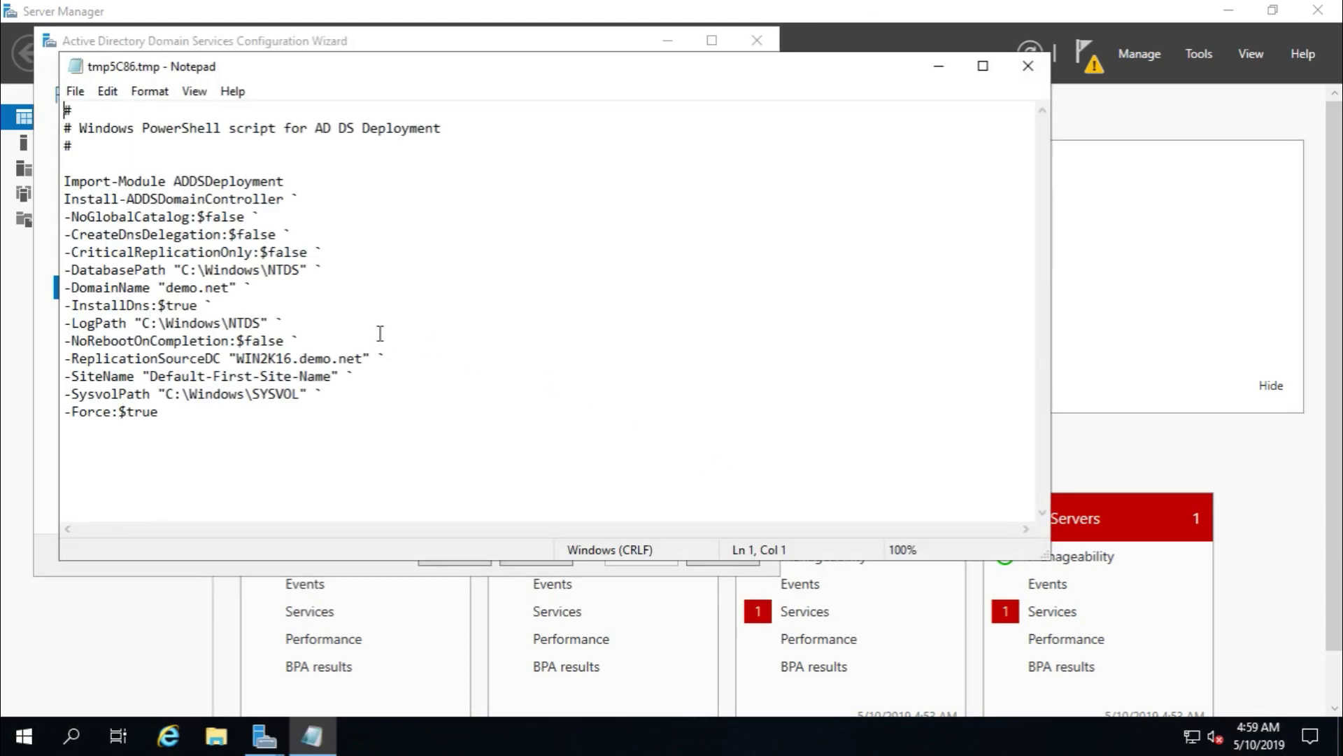
left_click(1028, 66)
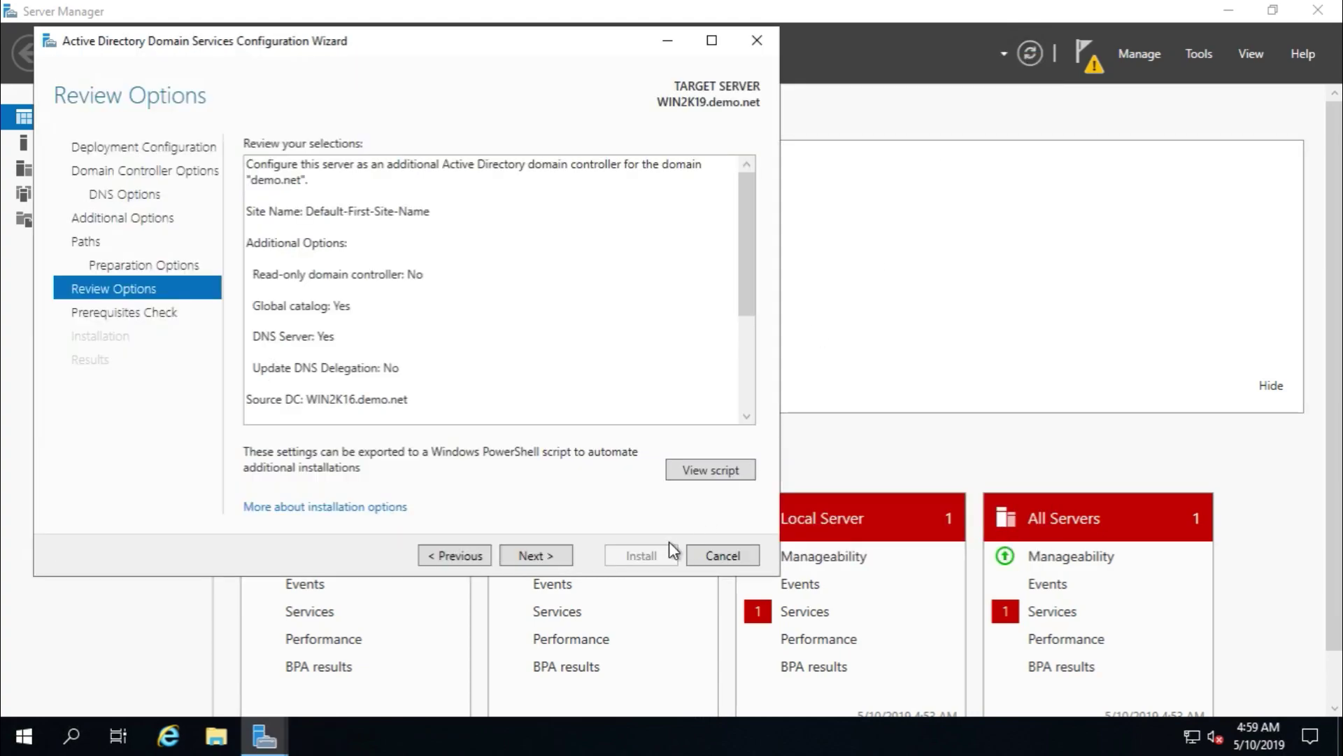
- Run the prerequisites check, review its results, and install the domain controller configuration on WIN2K19
left_click(536, 554)
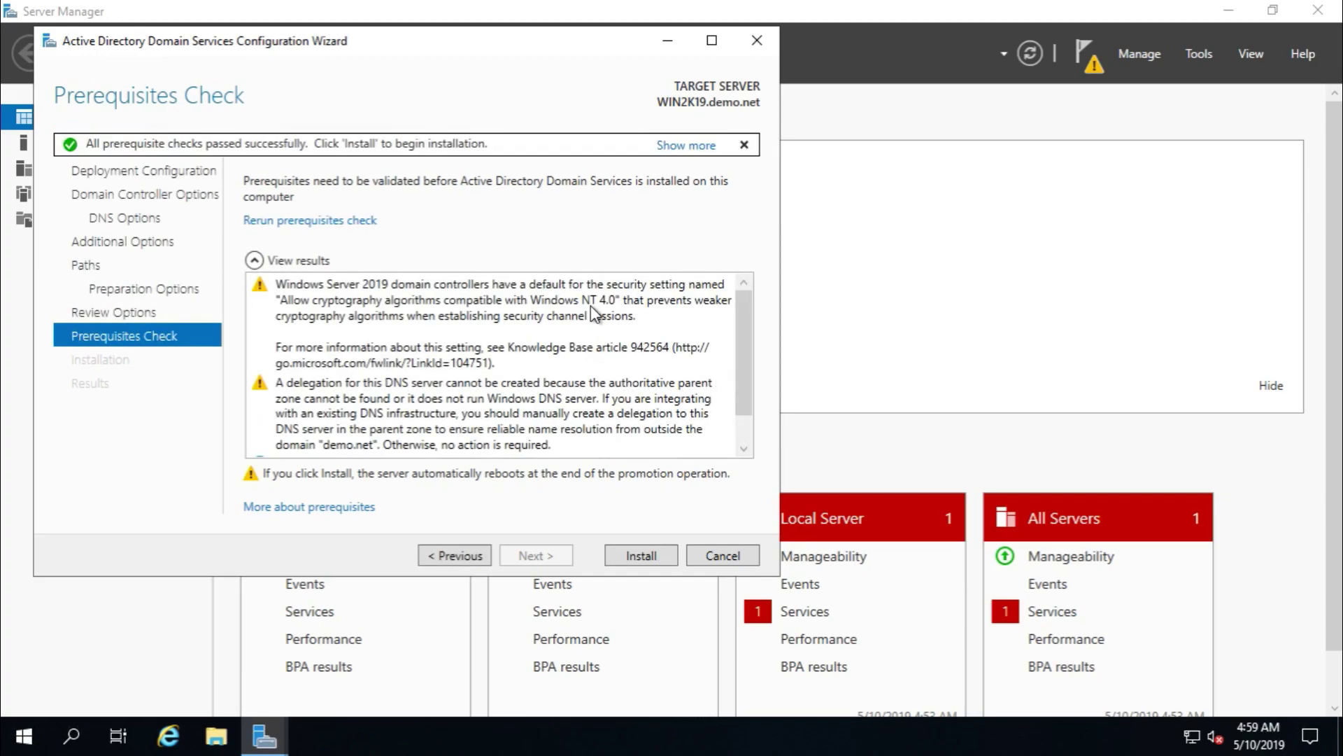
scroll(615, 330, "down", 1)
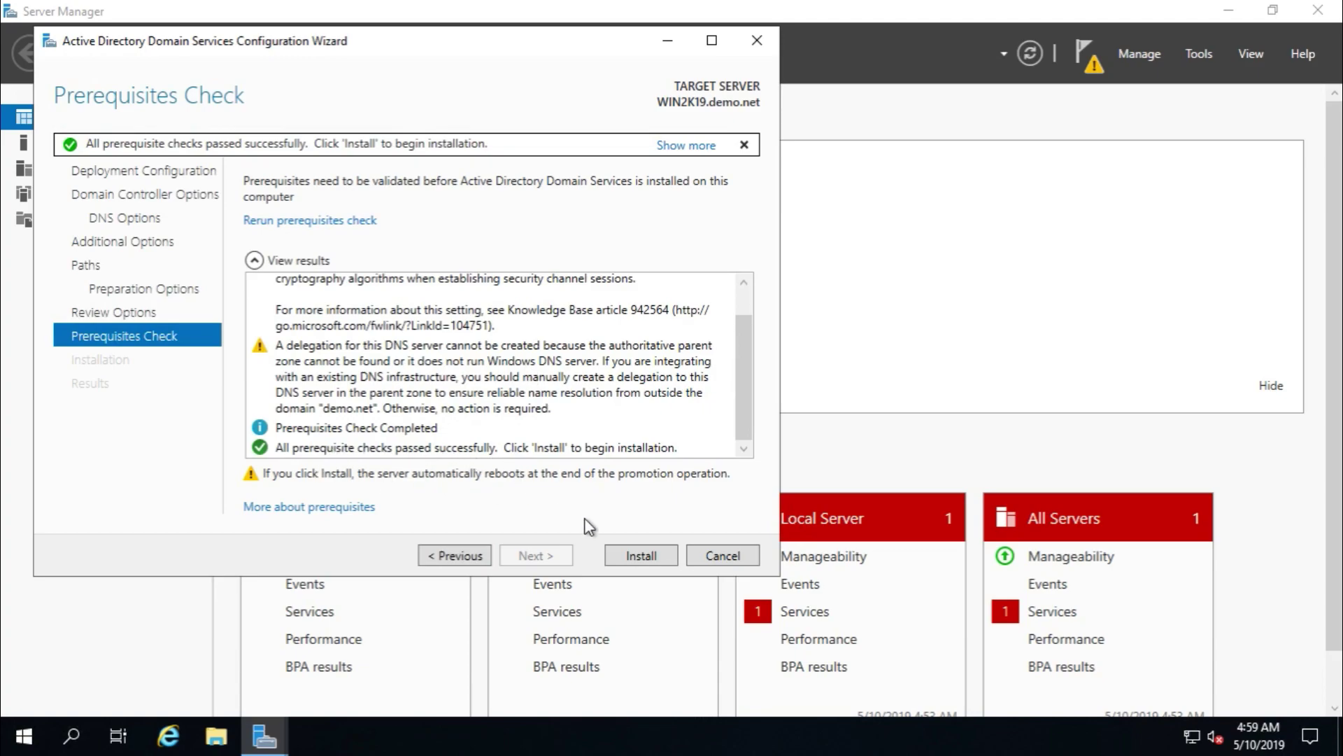
left_click(635, 552)
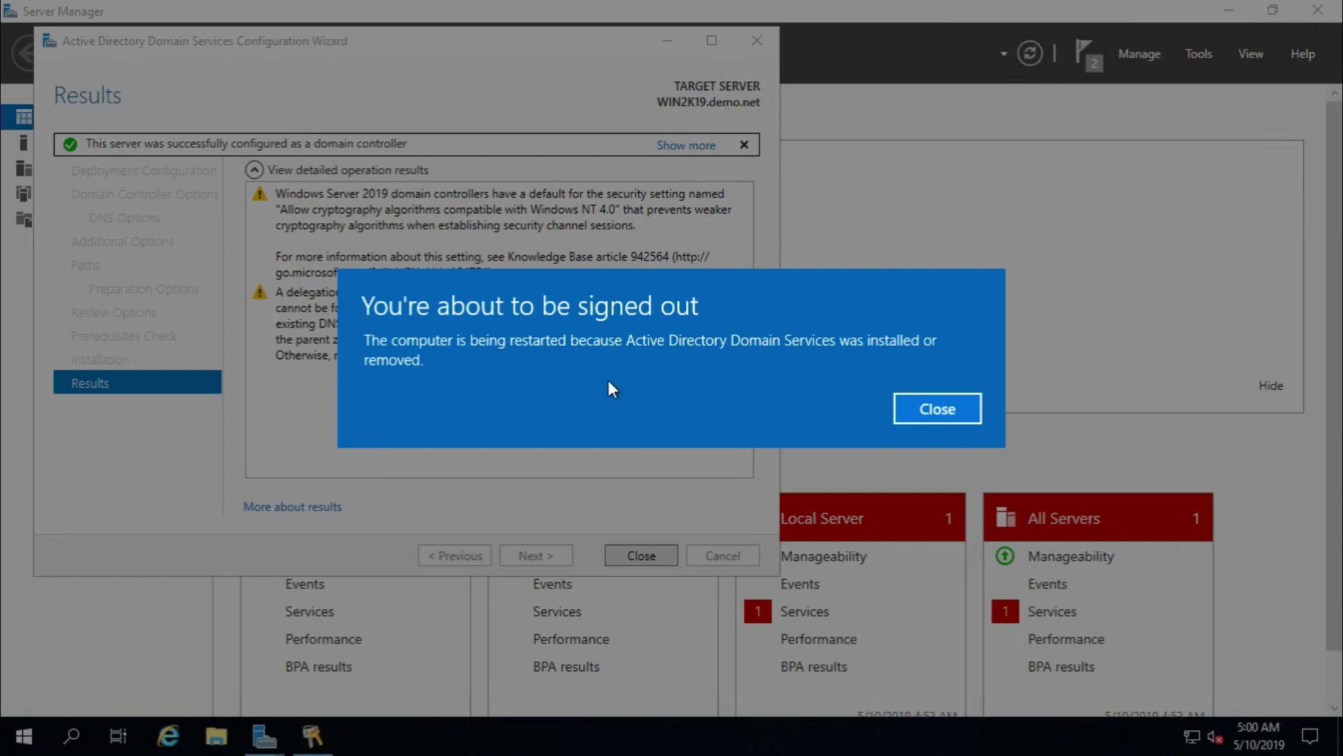
- Dismiss the restart notice, close the configuration wizard and Server Manager, and return to the migration checklist in Nitro Pro
left_click(947, 410)
left_click(647, 556)
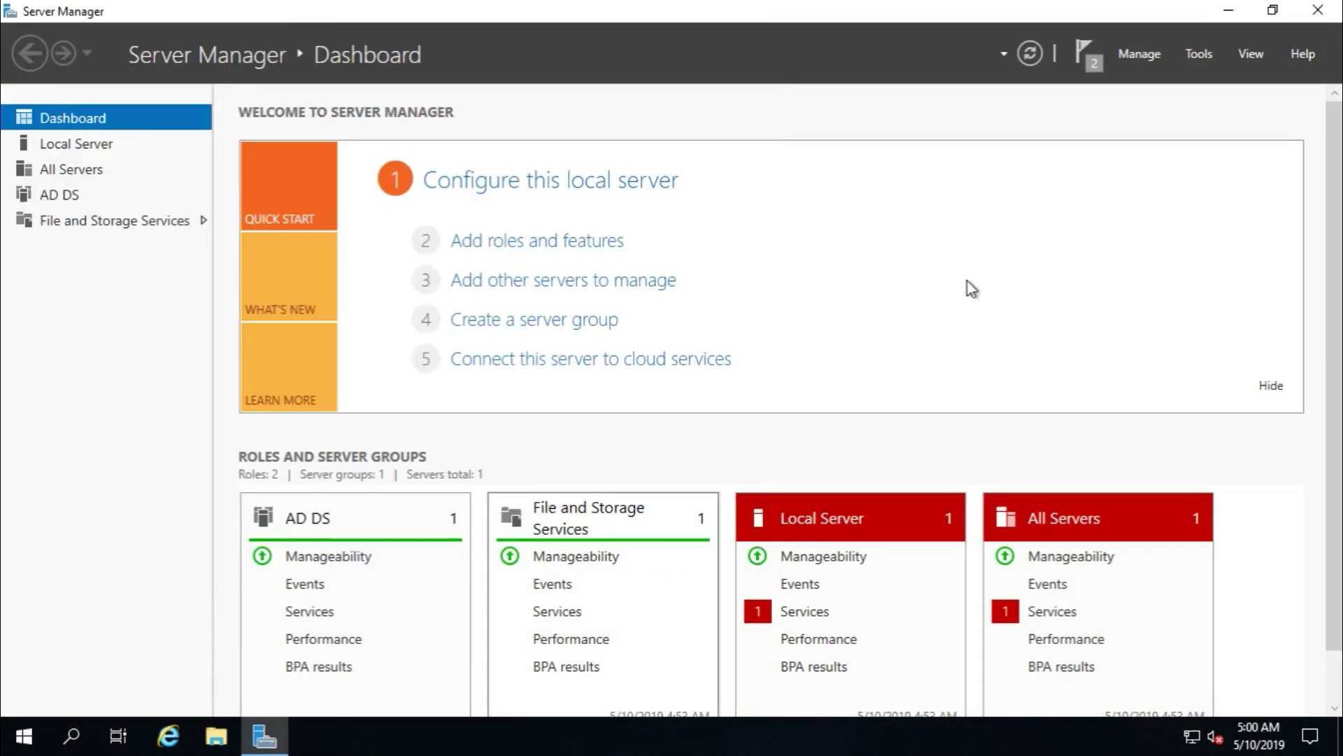
left_click(1315, 11)
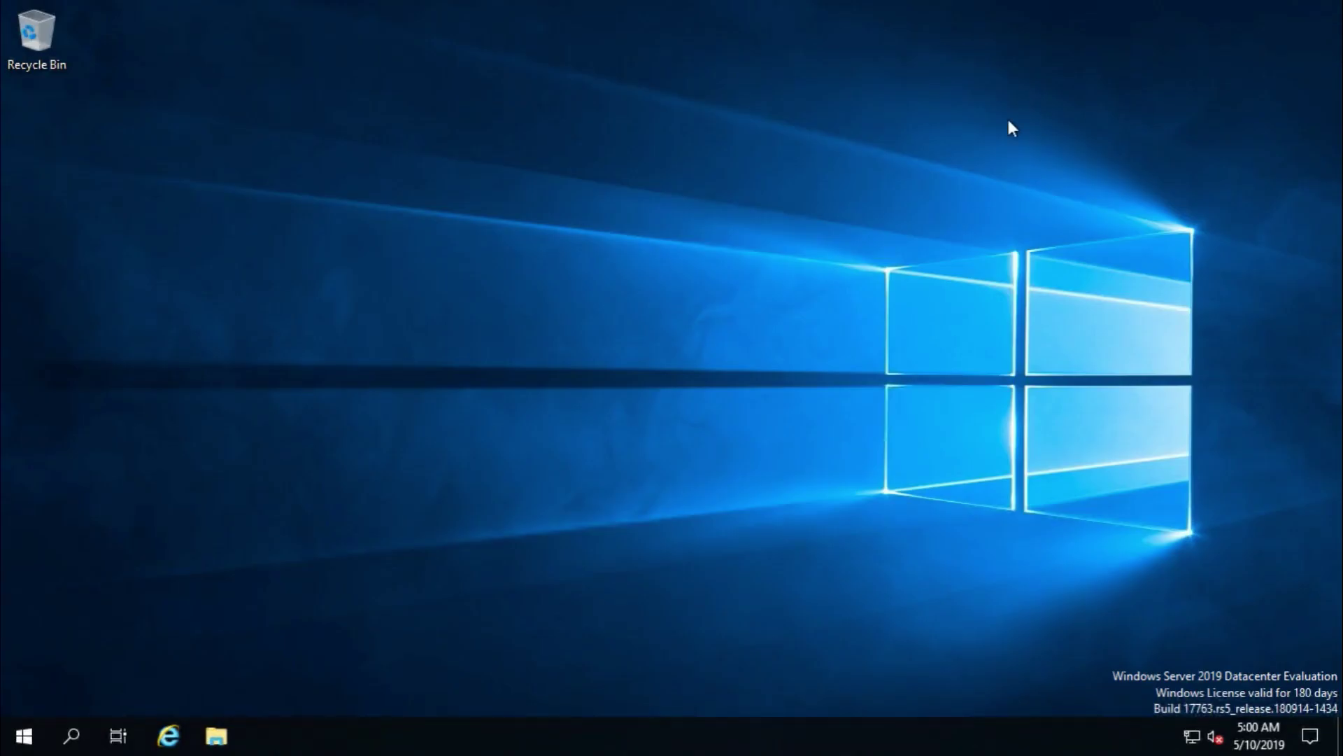
left_click(868, 13)
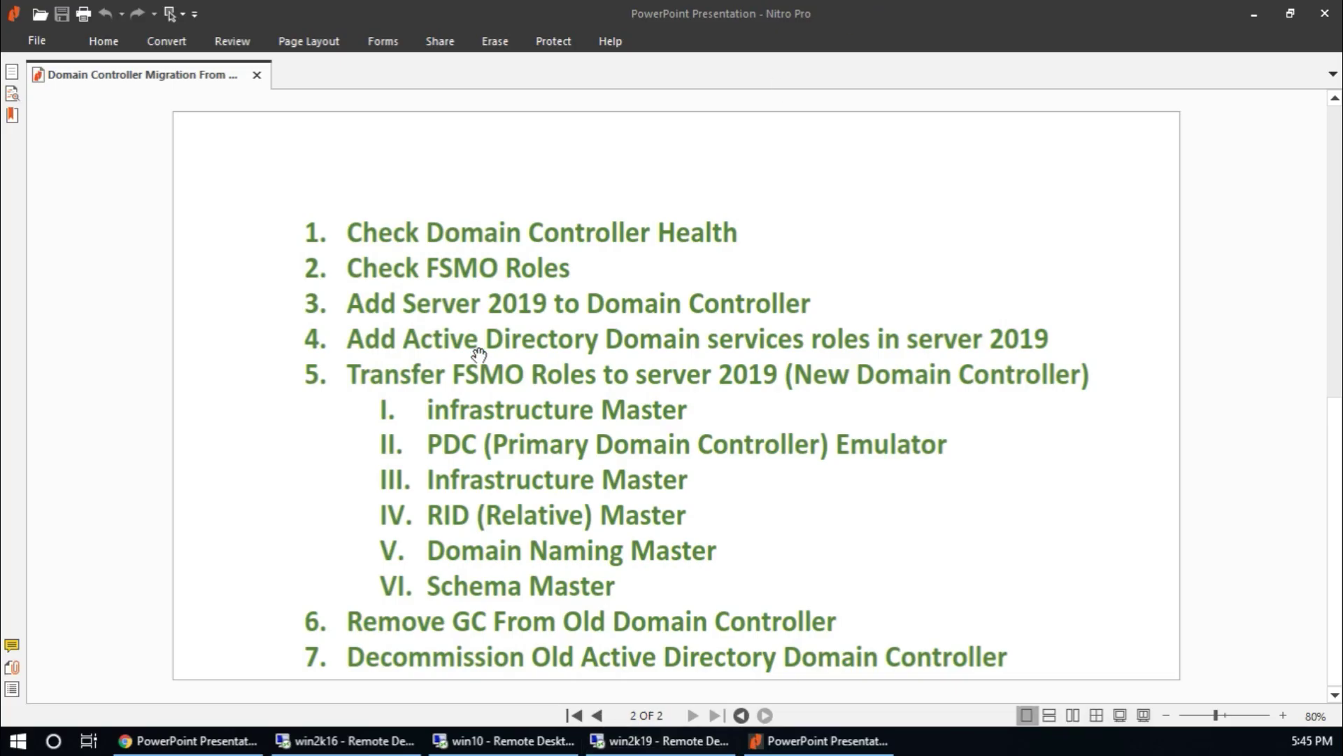
- Switch to the win2k16 session and refresh the Domain Controllers container in Active Directory Users and Computers to check the WIN2K16 and WIN2K19 entries
left_click(347, 740)
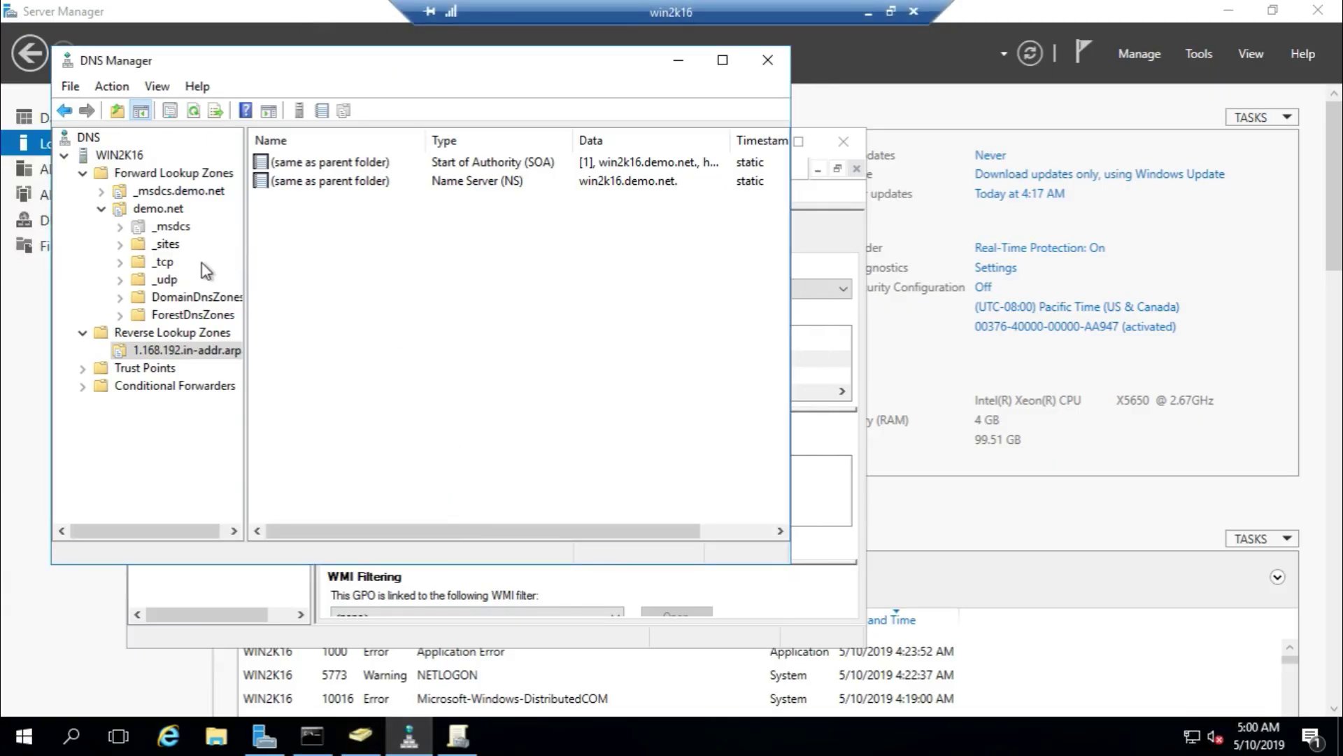
left_click(365, 741)
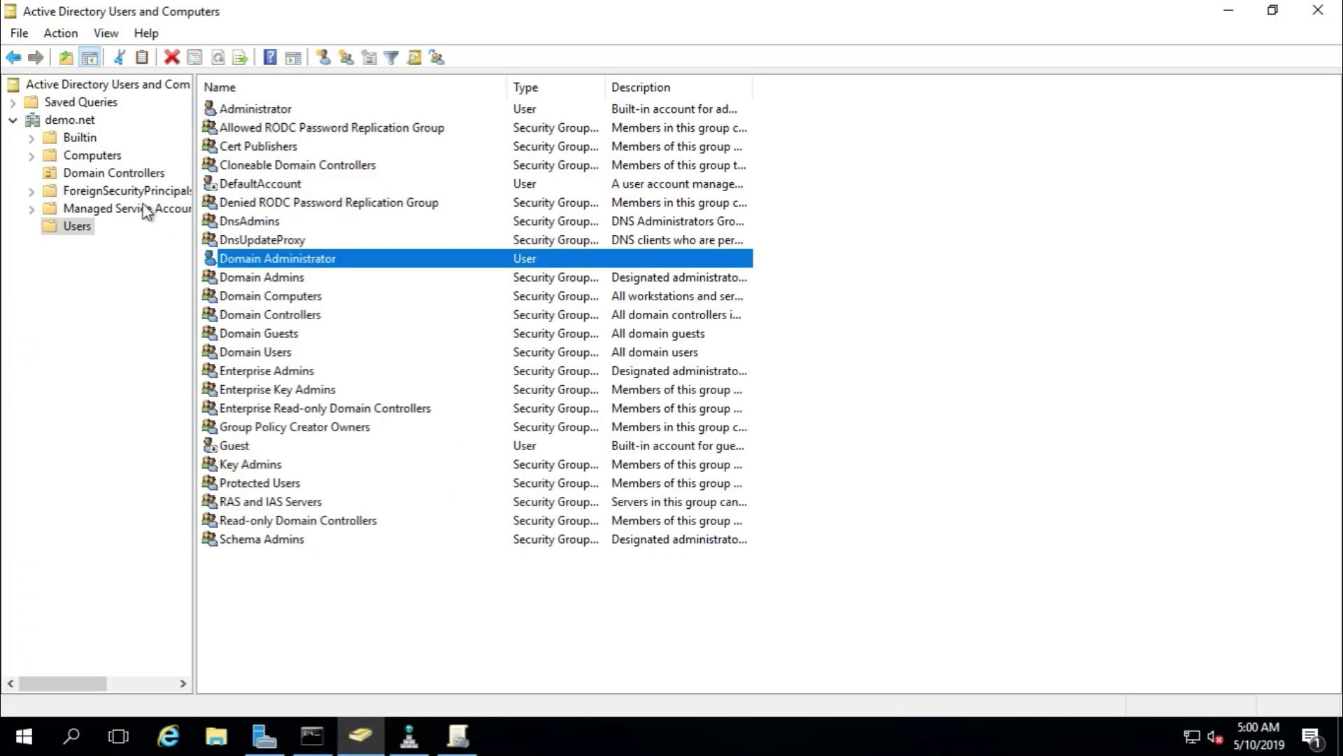
left_click(102, 174)
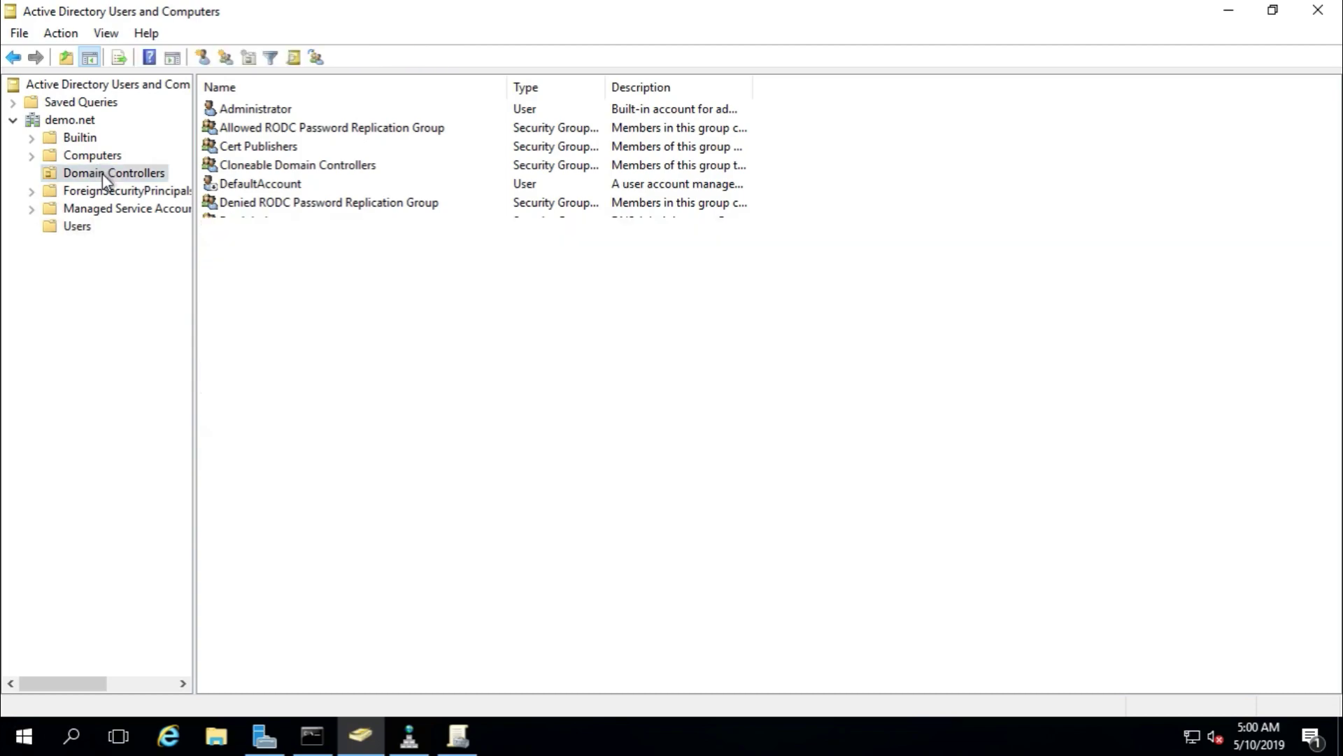
right_click(376, 209)
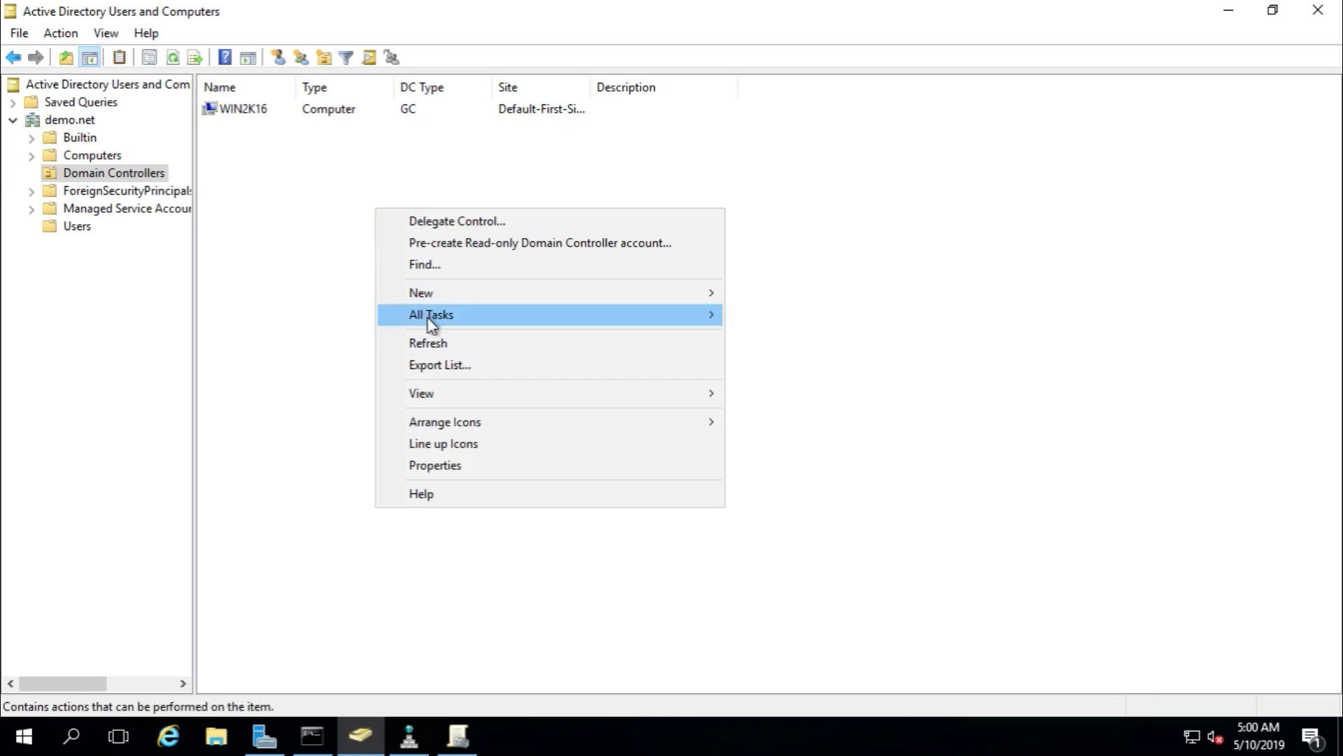
left_click(435, 344)
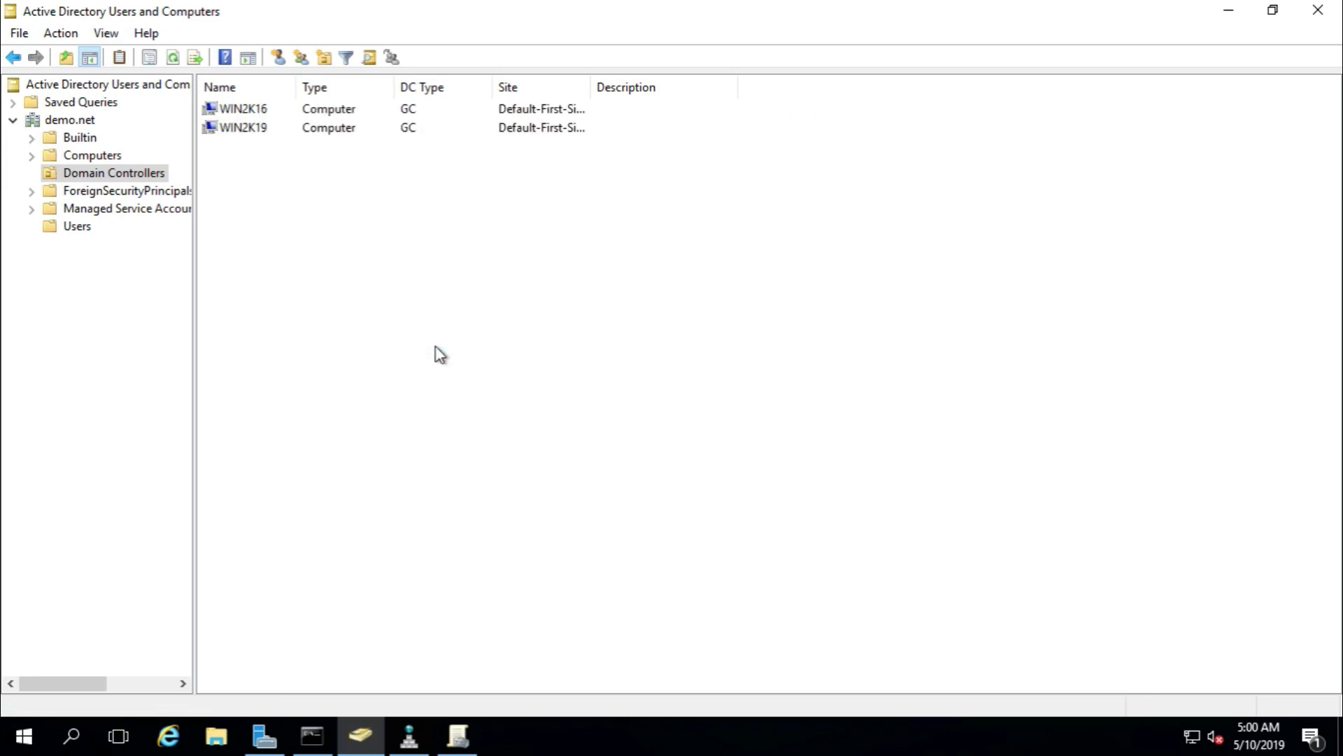
left_click(260, 110)
left_click(265, 128)
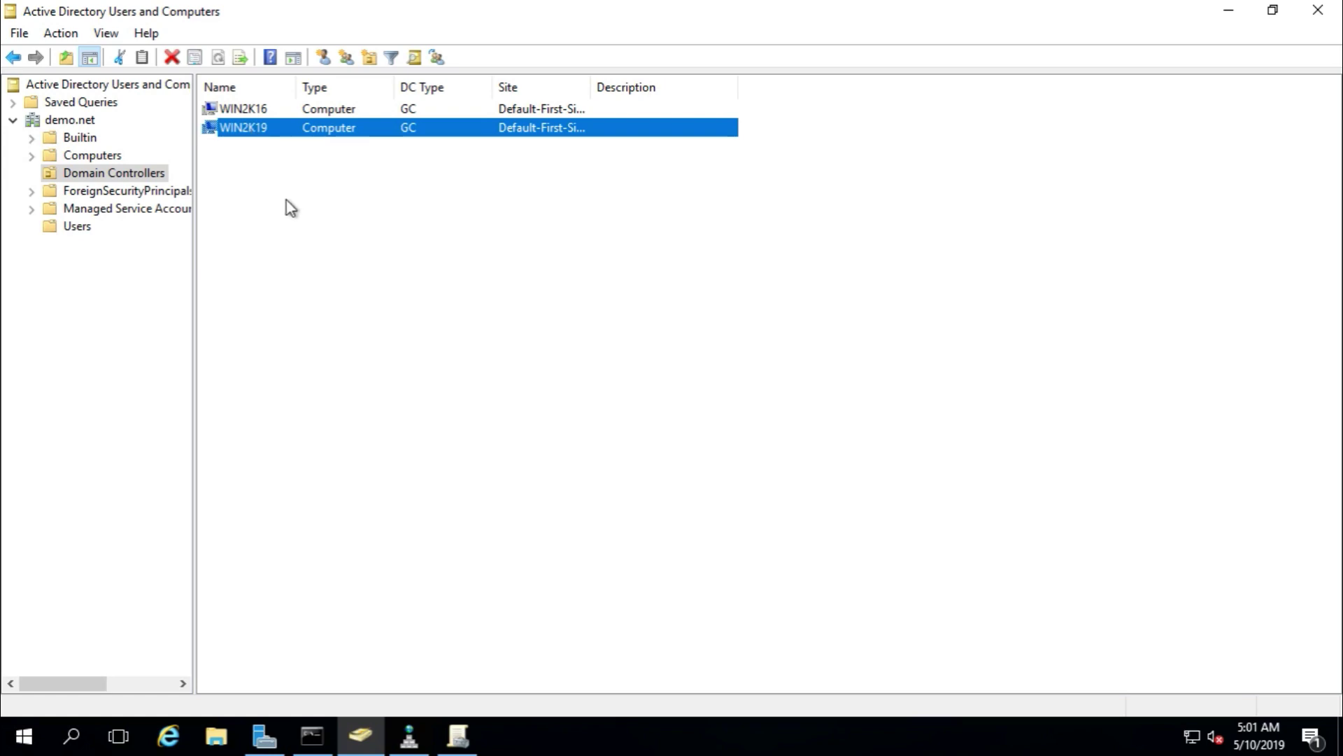
- Compare the Computers container with the Domain Controllers container, widening the latter's Name column and selecting WIN2K19
left_click(113, 157)
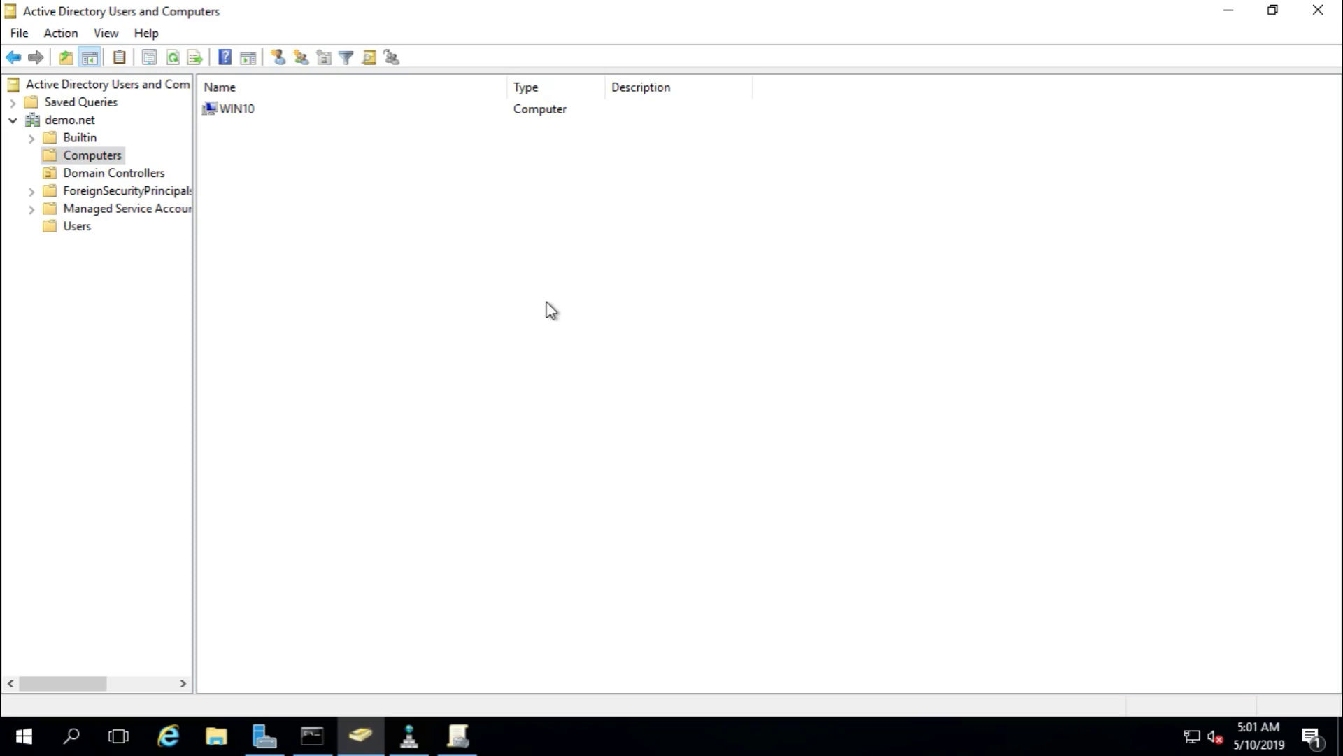
left_click(151, 176)
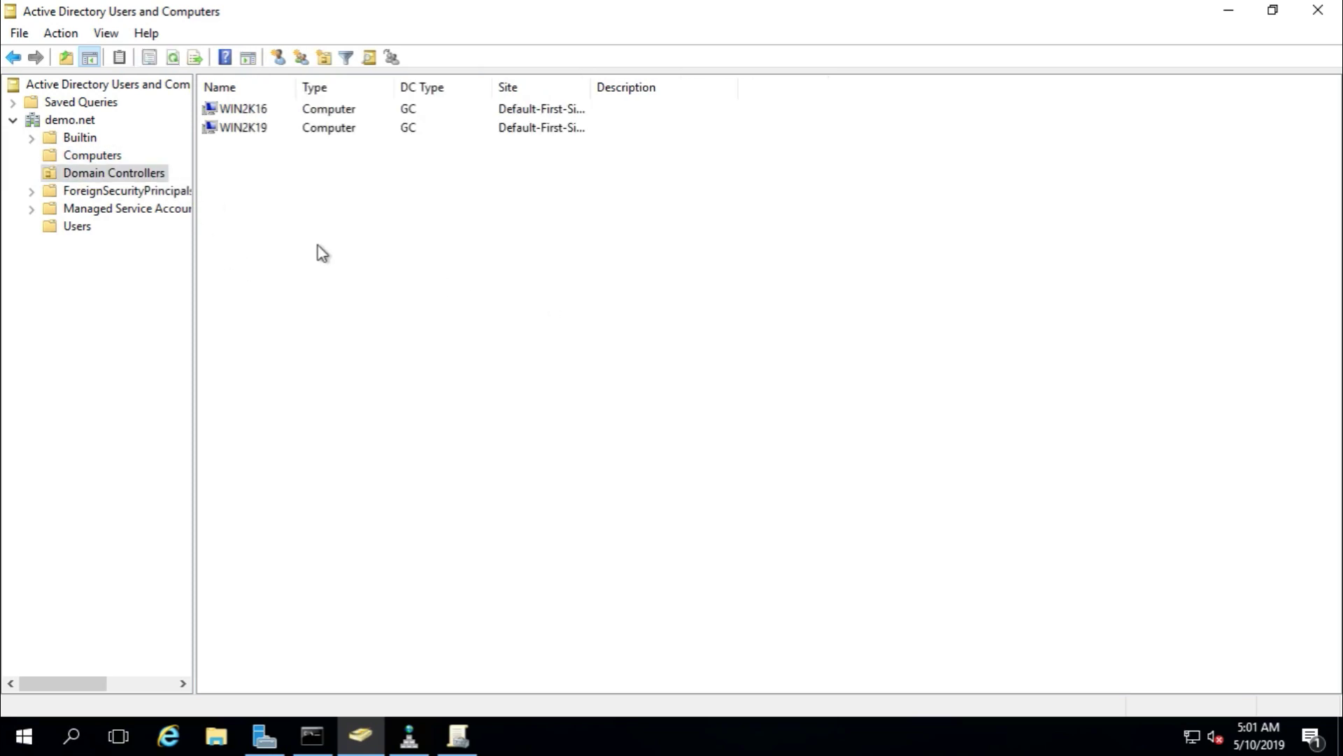
left_click_drag(298, 87, 325, 88)
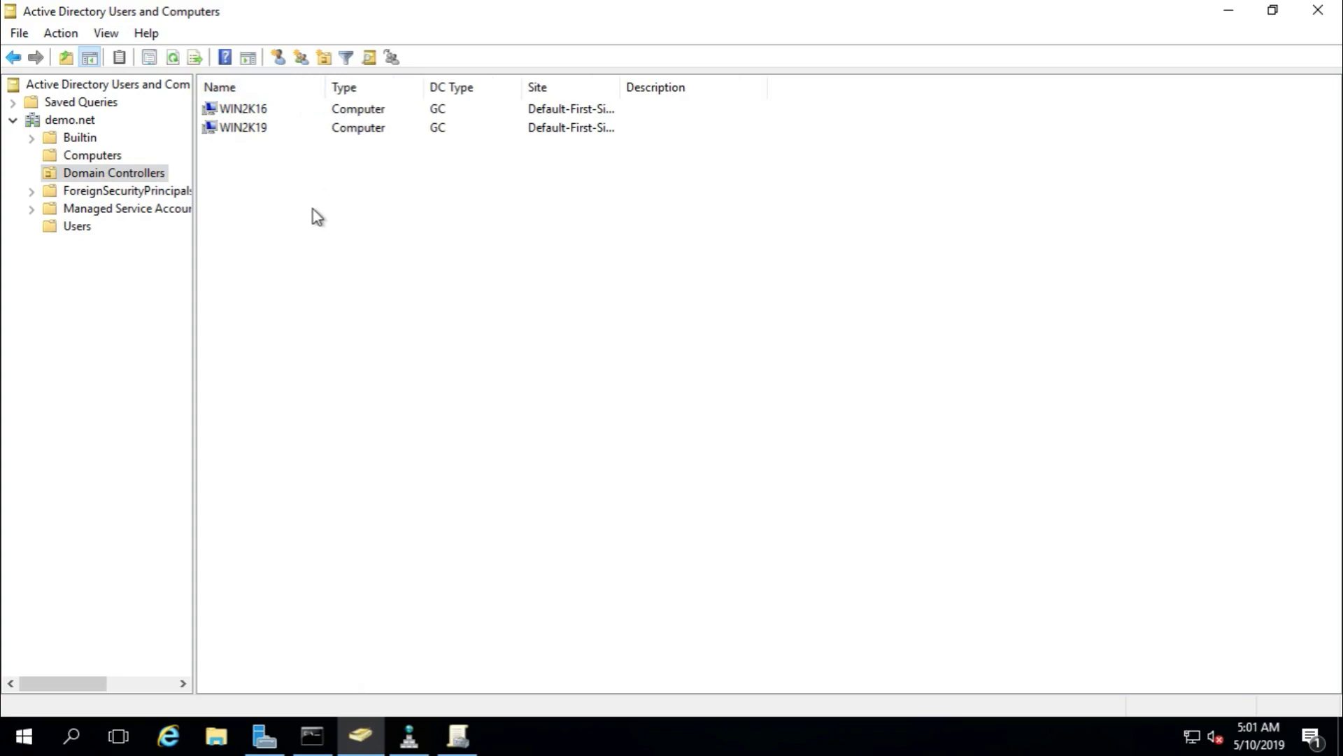
left_click(260, 129)
- Leave the win2k16 session, reconnect to the win2k19 remote desktop, and return to the migration checklist in Nitro Pro
mouse_move(639, 9)
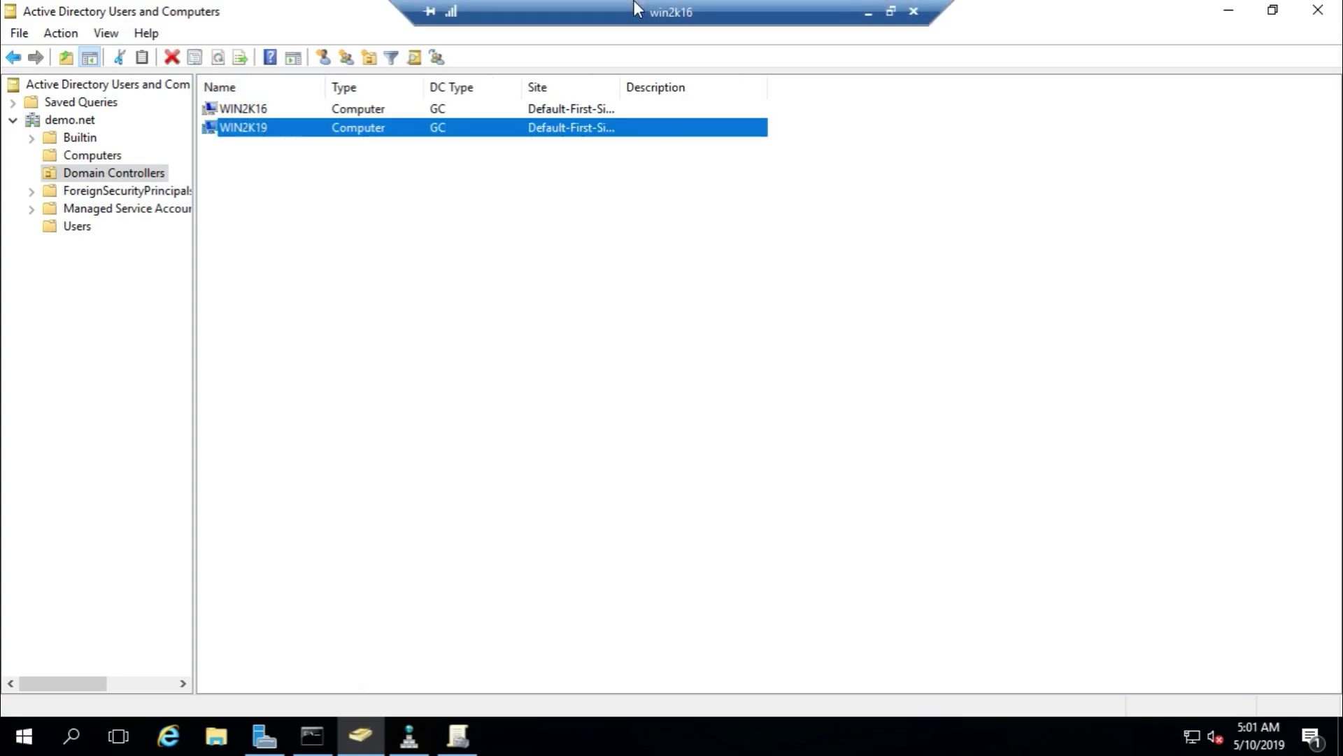
left_click(867, 12)
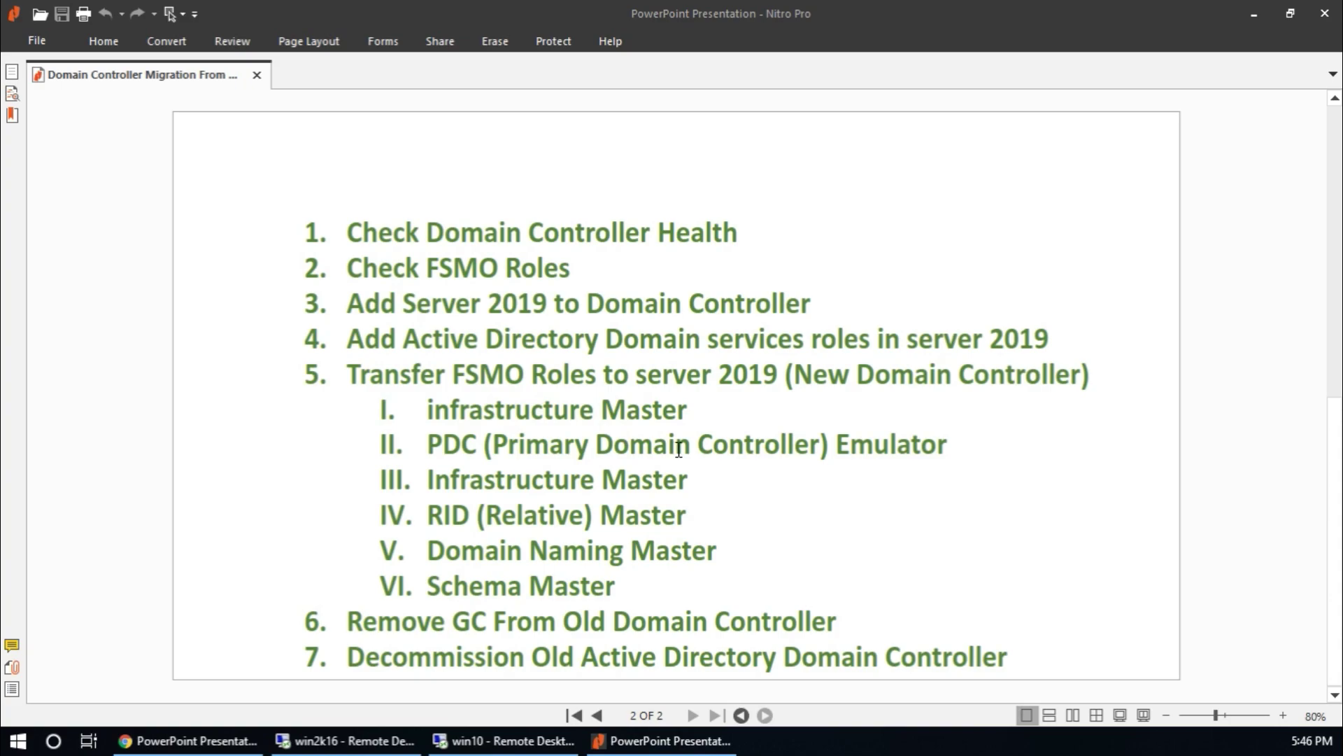
left_click(19, 741)
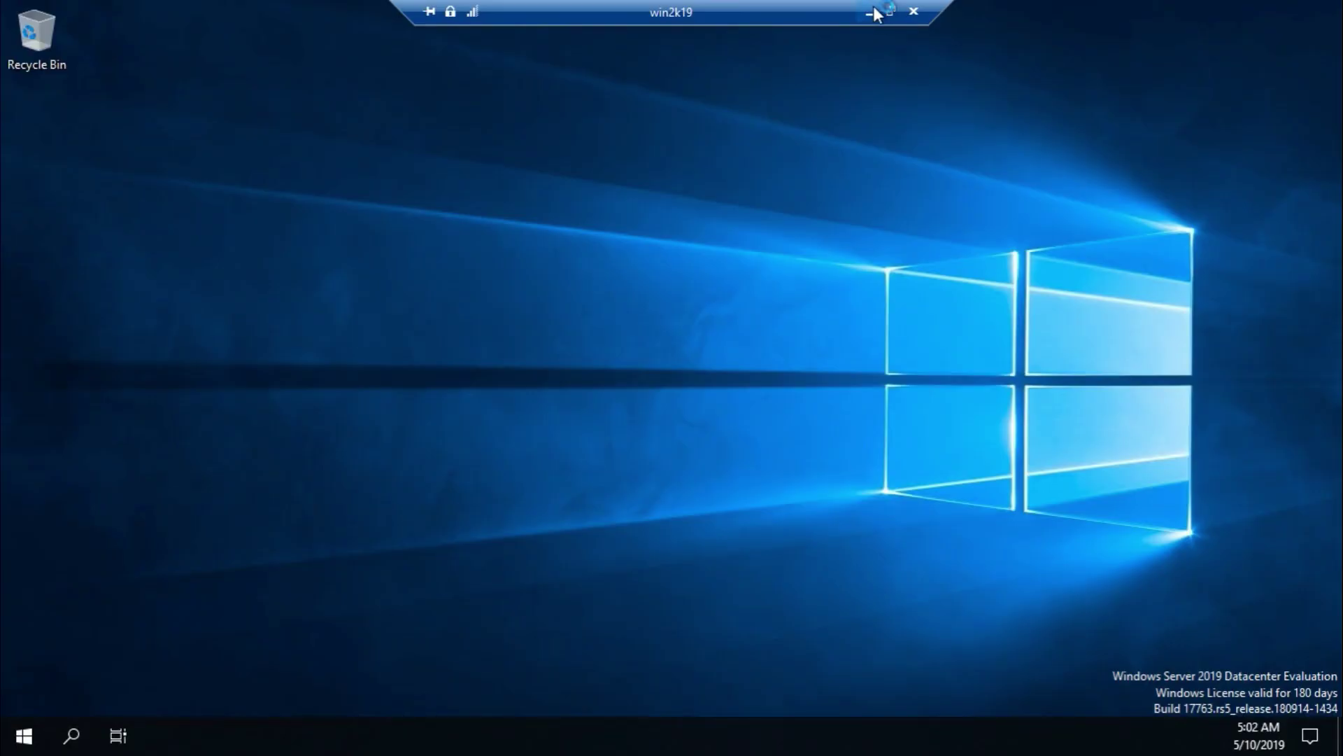
left_click(870, 13)
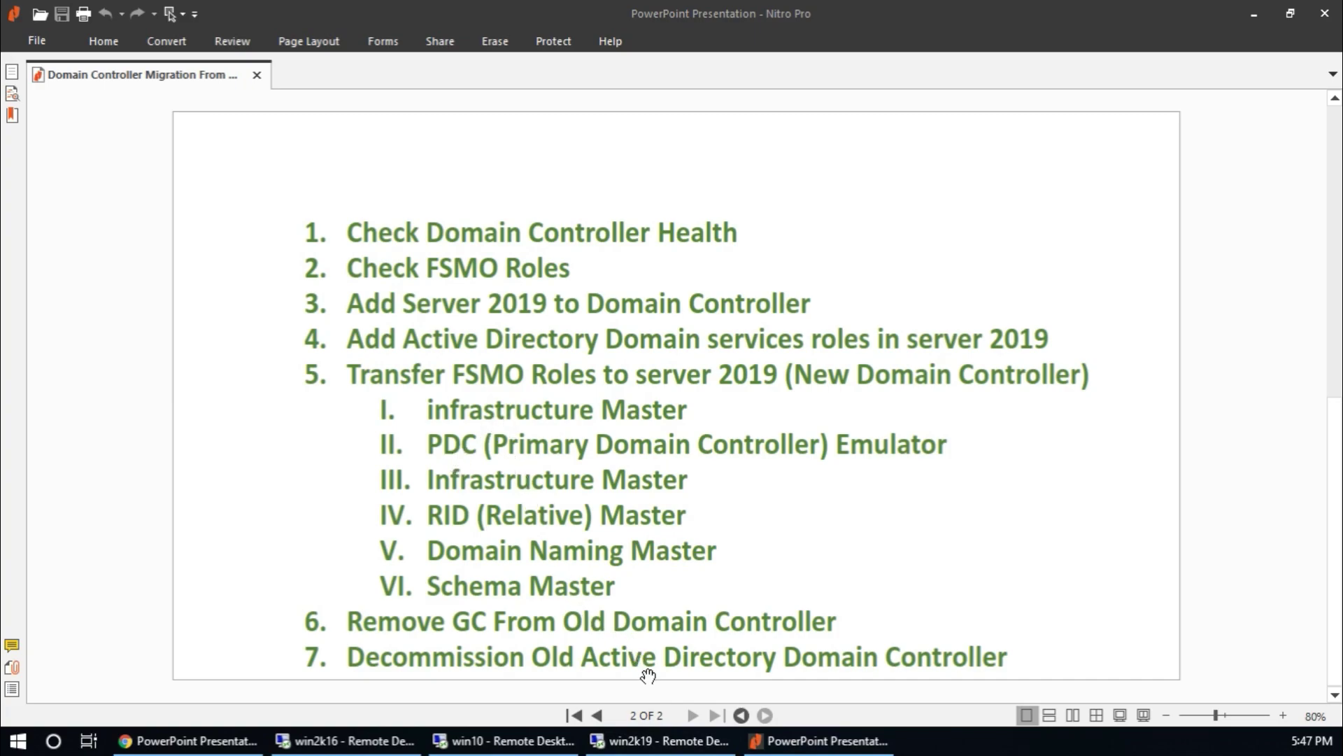
- Switch to the win2k19 session and open Command Prompt as administrator, allowing the elevation request
left_click(664, 740)
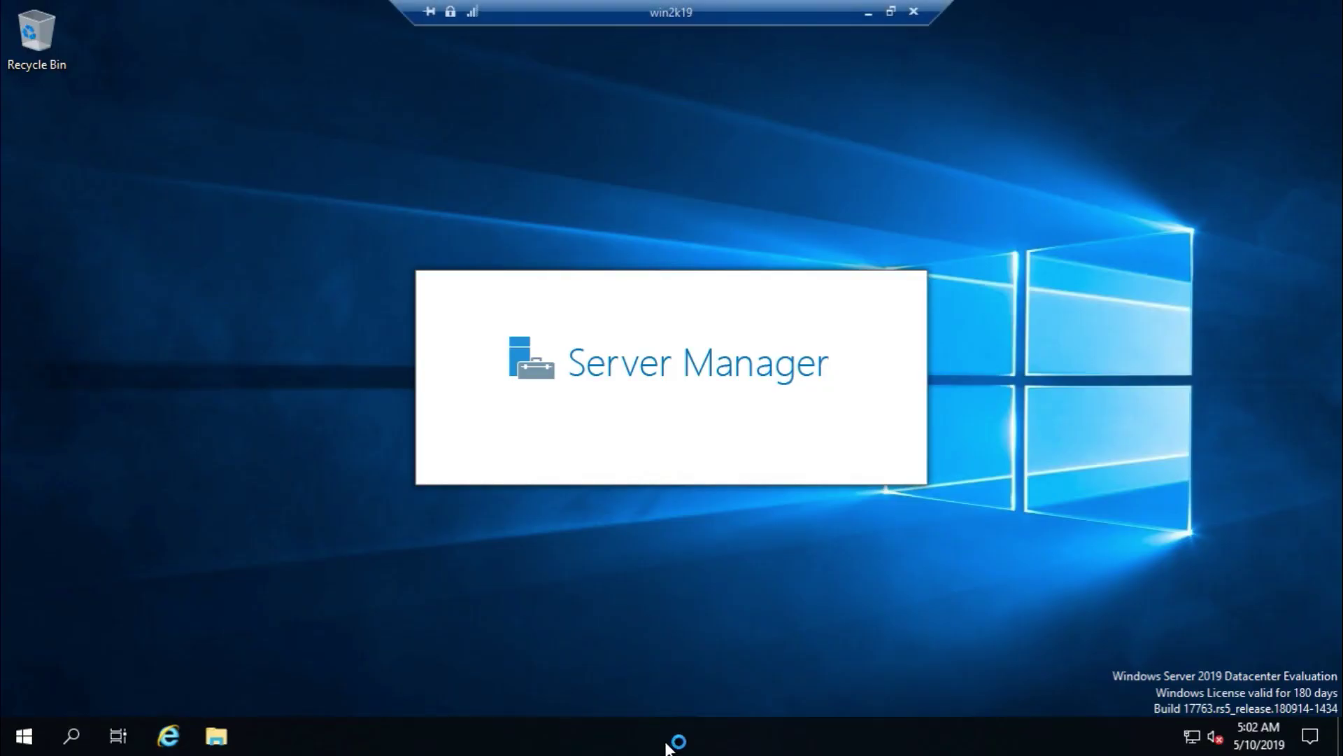
left_click(25, 735)
left_click(25, 736)
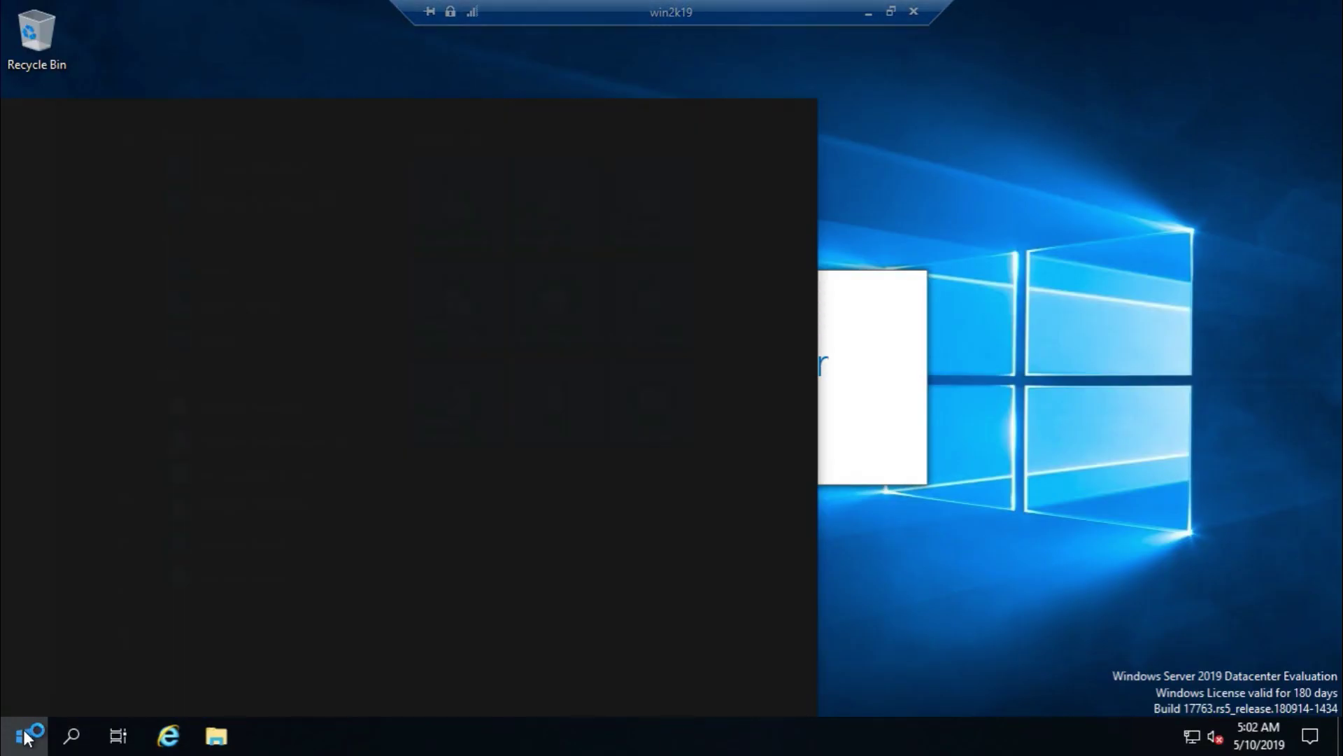
type("cmd")
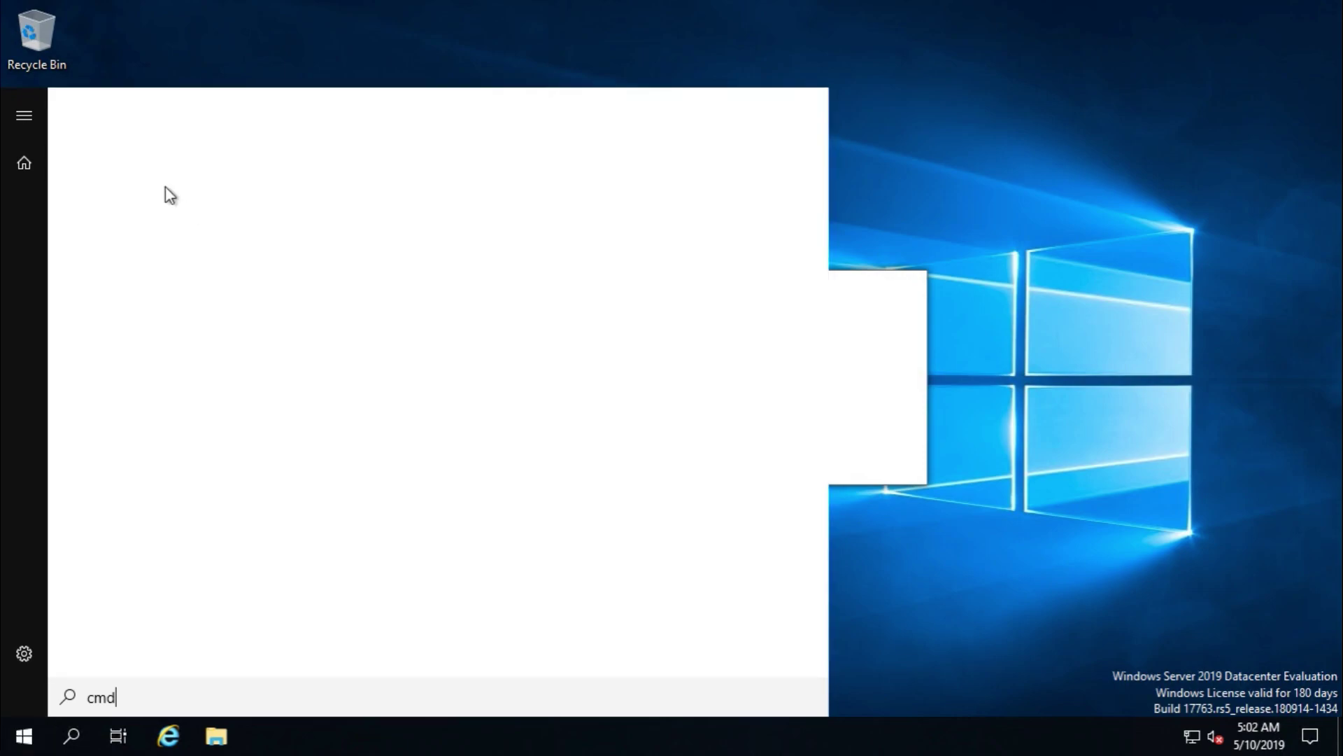
right_click(140, 213)
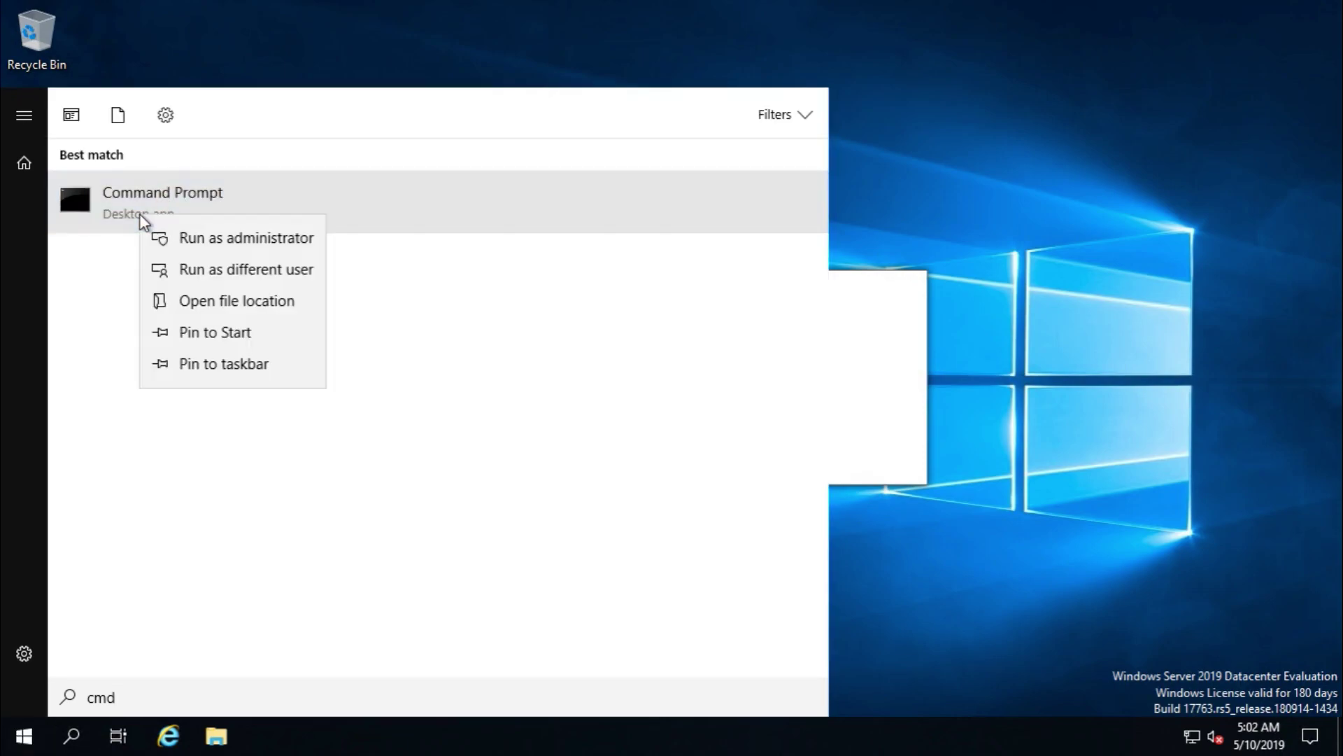
left_click(185, 241)
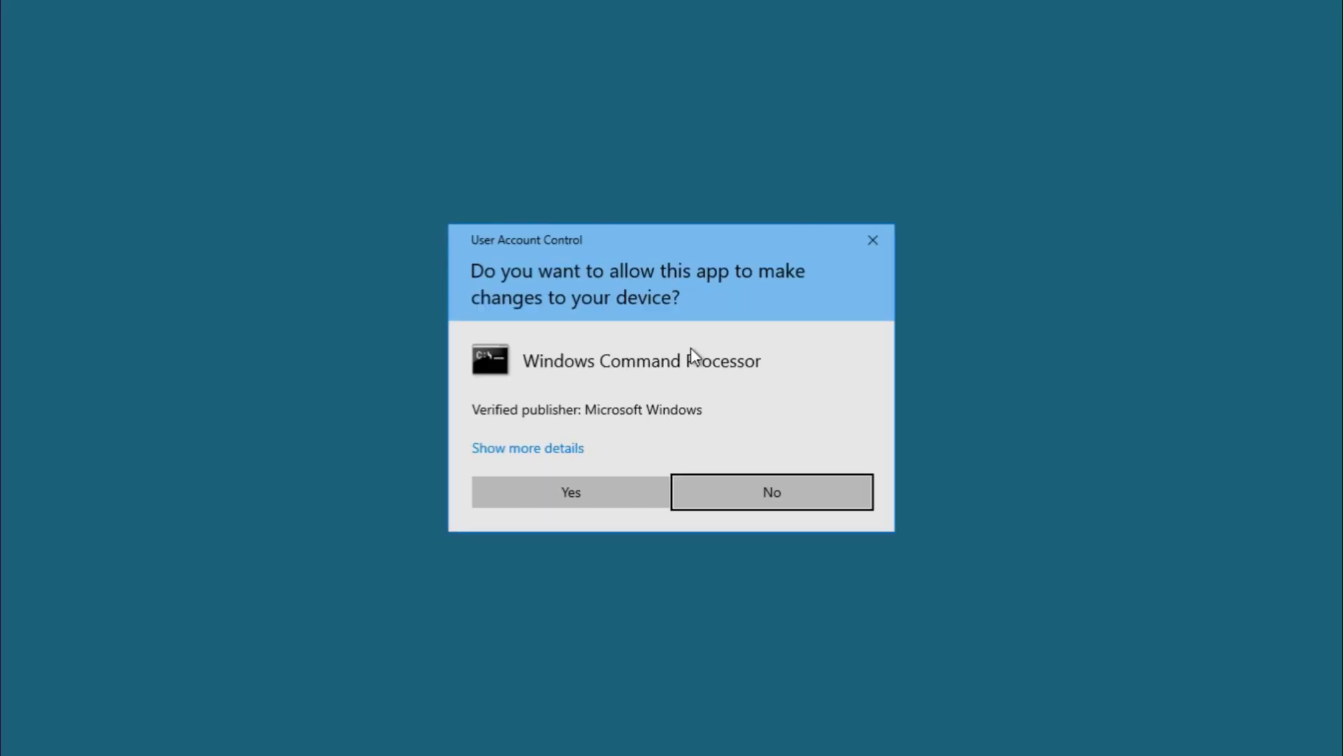
left_click(572, 501)
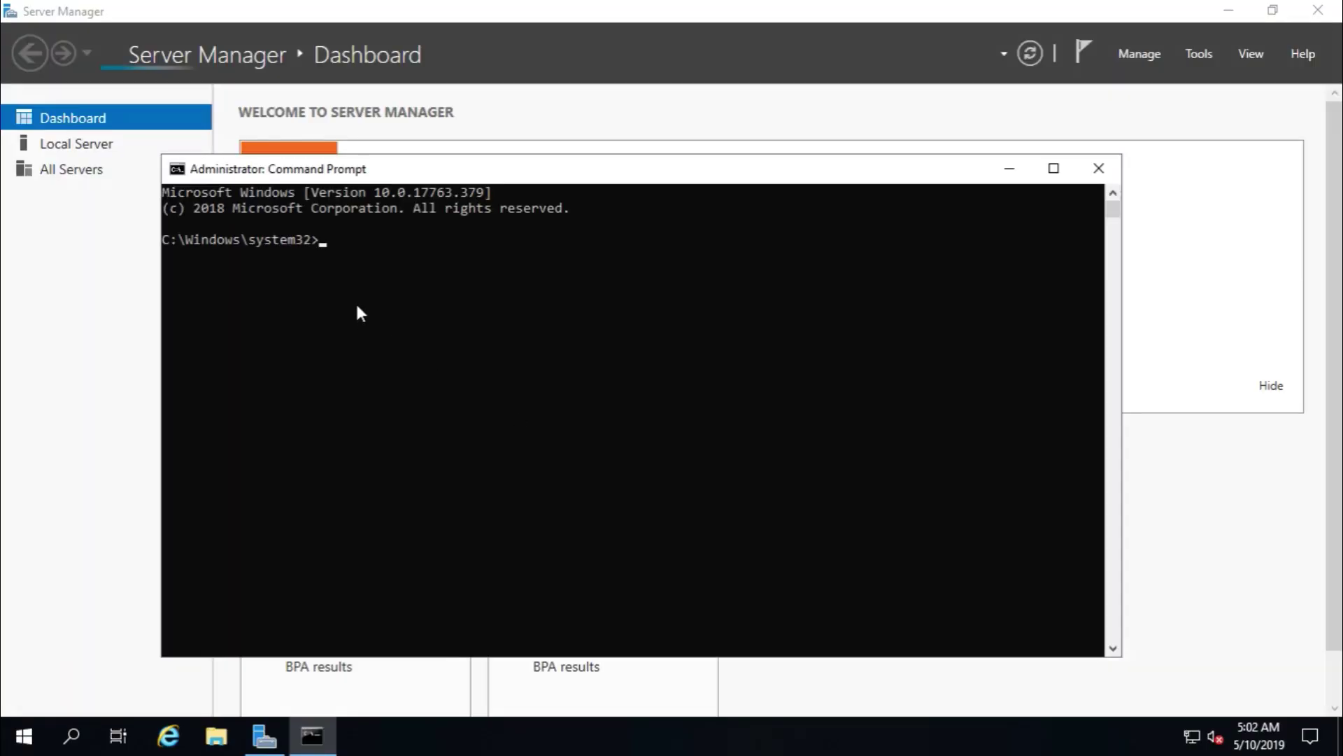
- Enter a netdom query command in the elevated Command Prompt on win2k19
type("netdo")
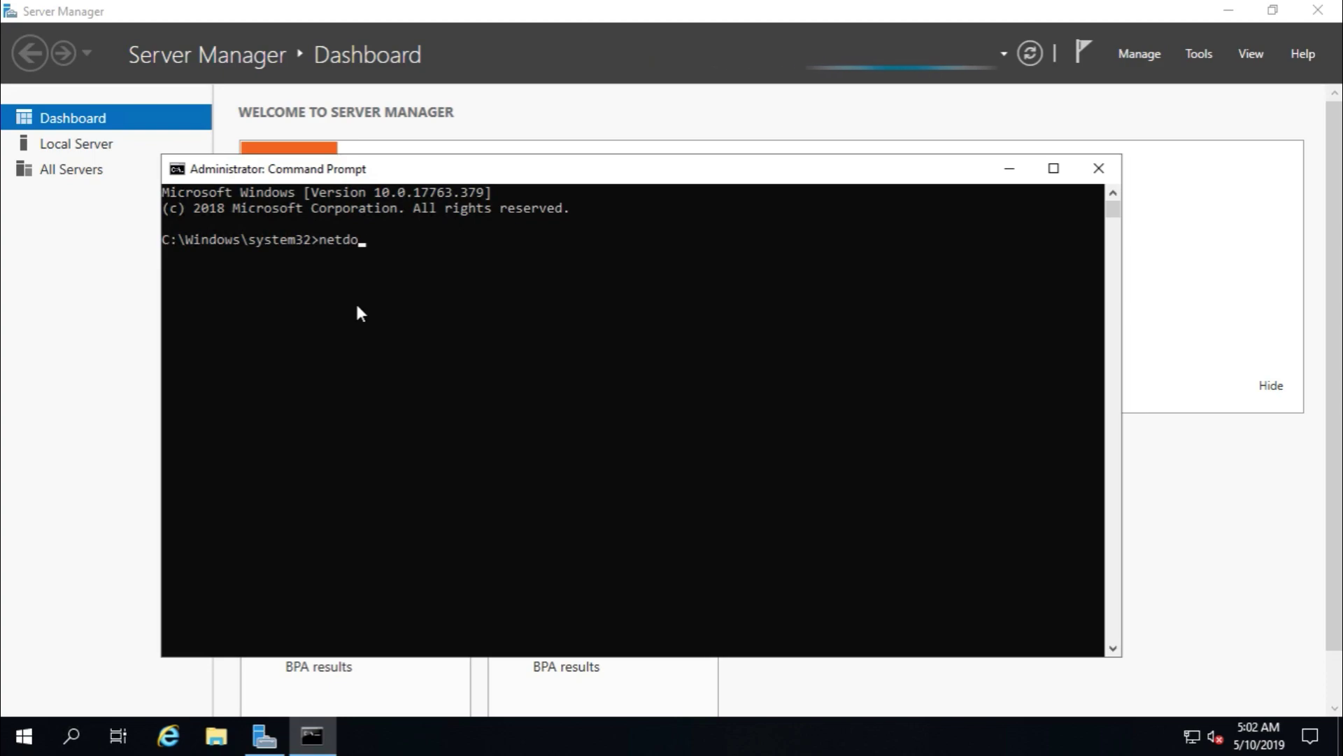
type("m query")
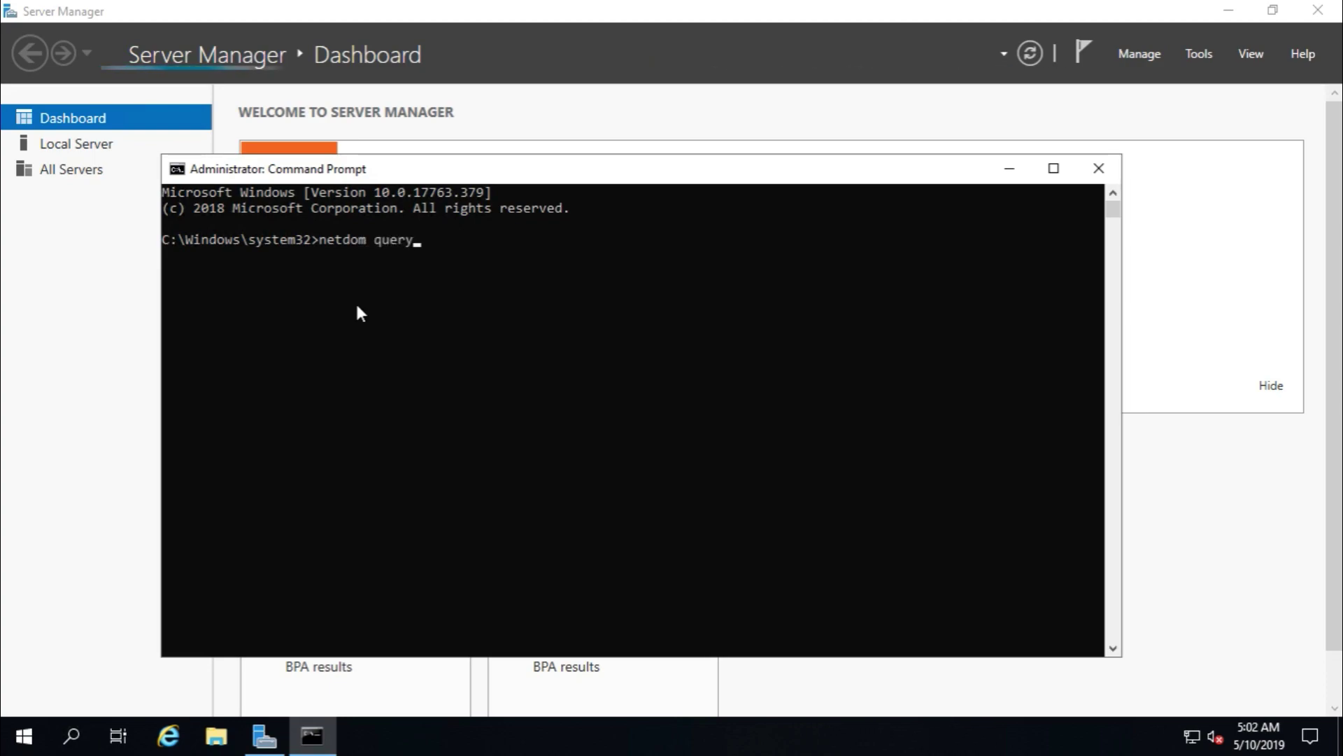